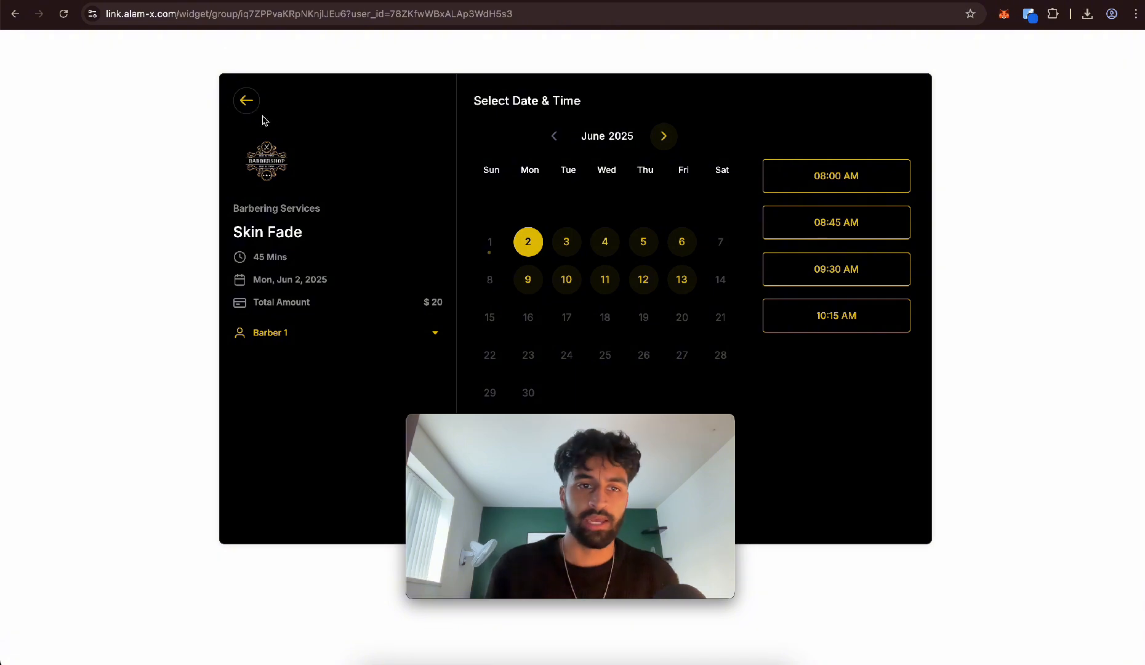
Go back from the Skin Fade date and time selection in the barbershop booking widget
click(246, 100)
click(696, 242)
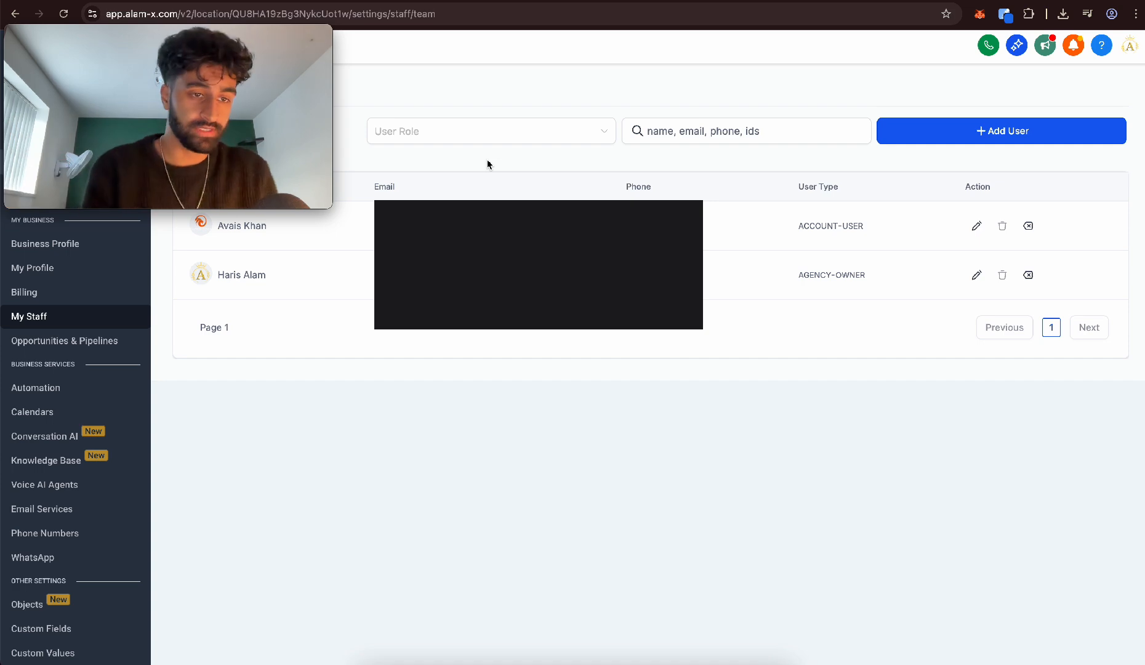
Start a new staff user with a profile image, first name Barber and last name 1, and fill in the e-mail address
click(950, 134)
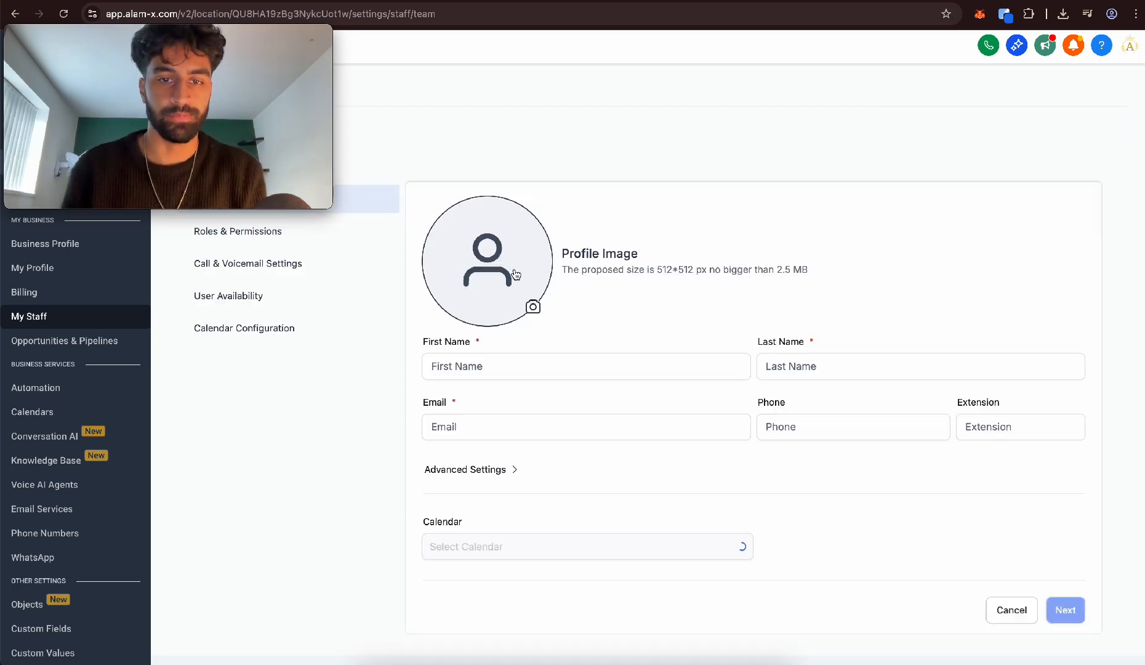
click(514, 273)
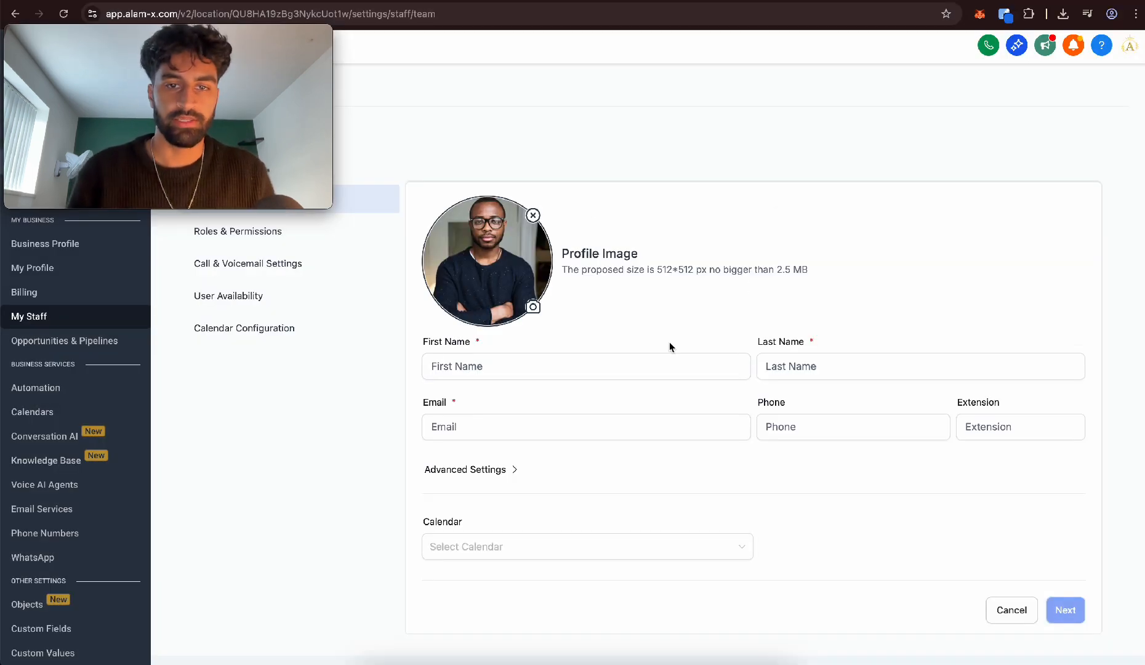
click(638, 366)
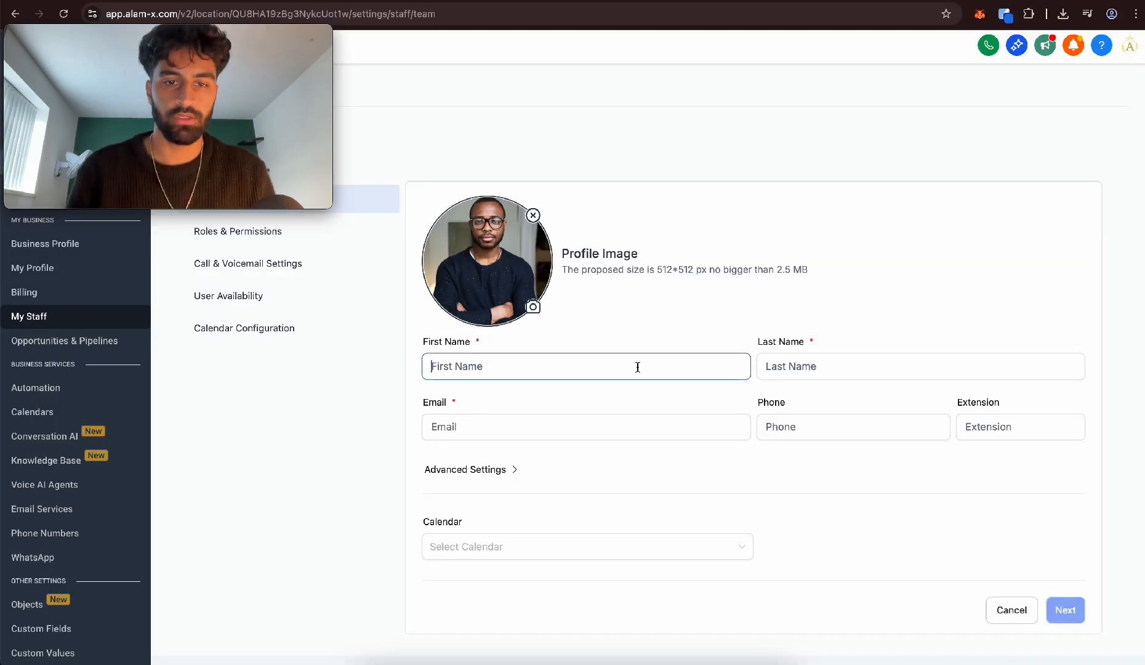
click(899, 366)
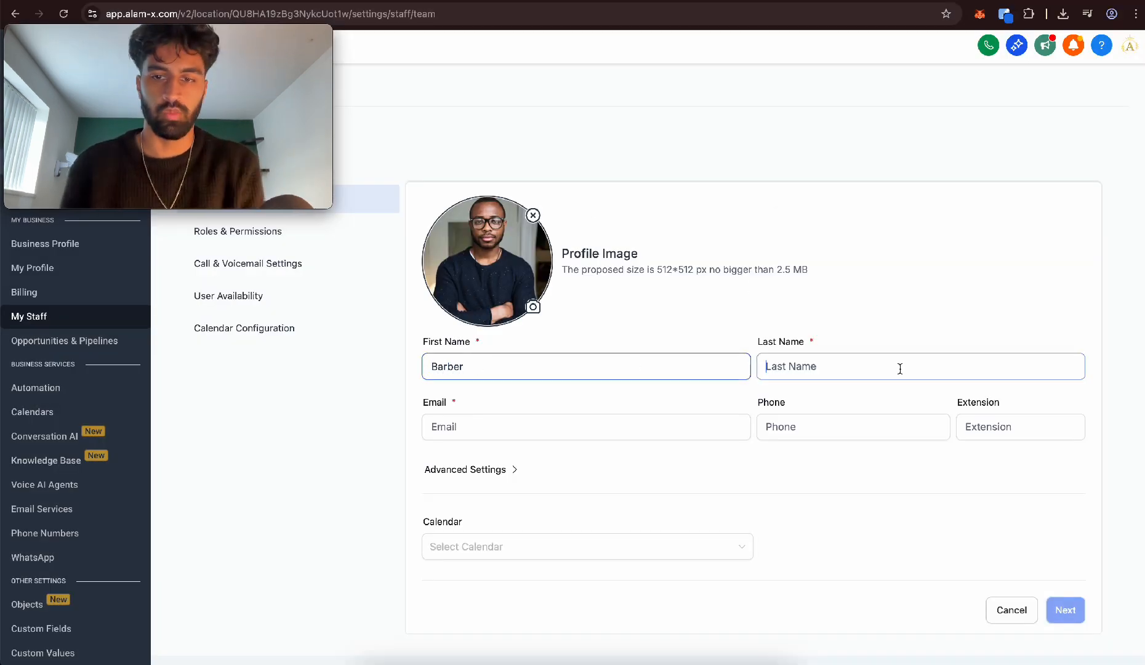
text(S)
text(1)
click(639, 421)
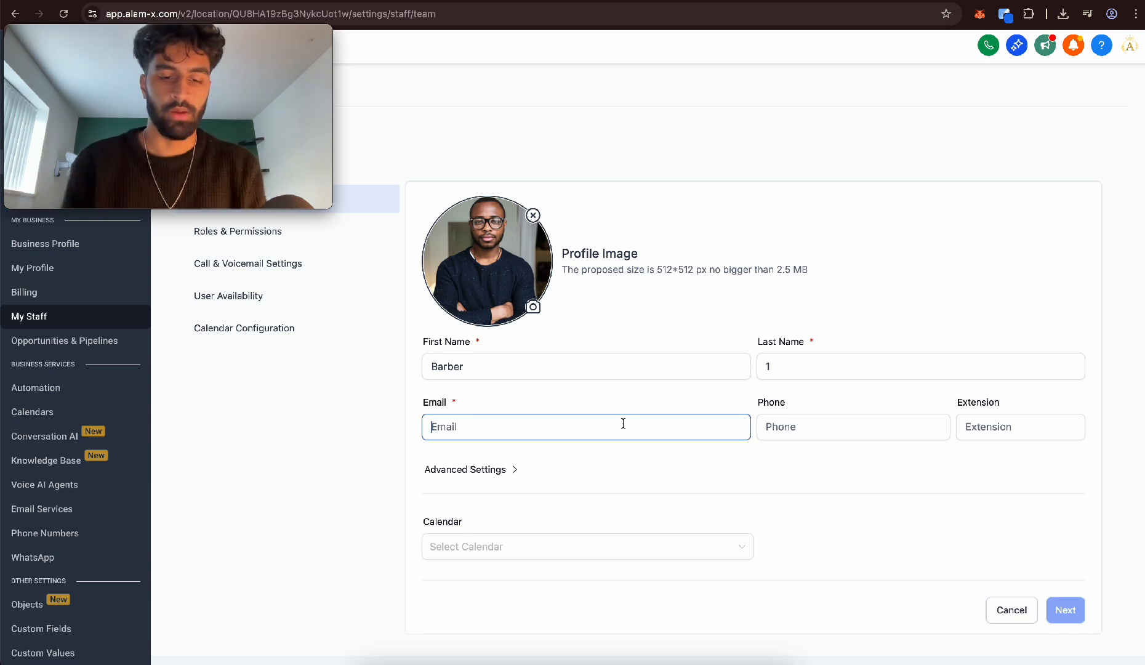
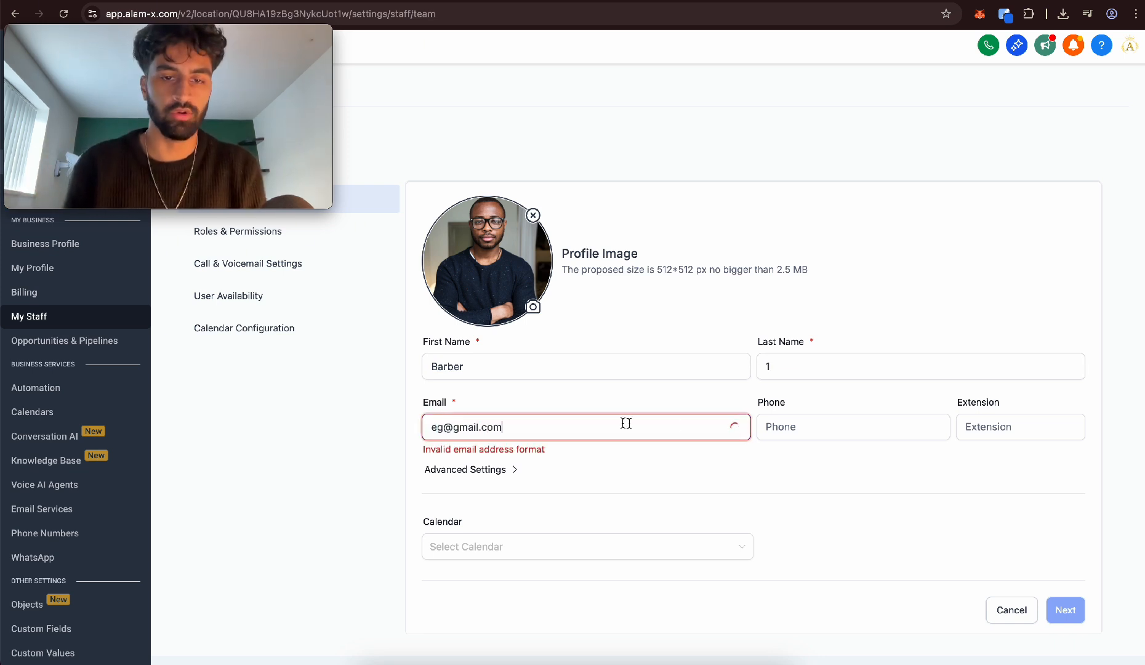
click(810, 436)
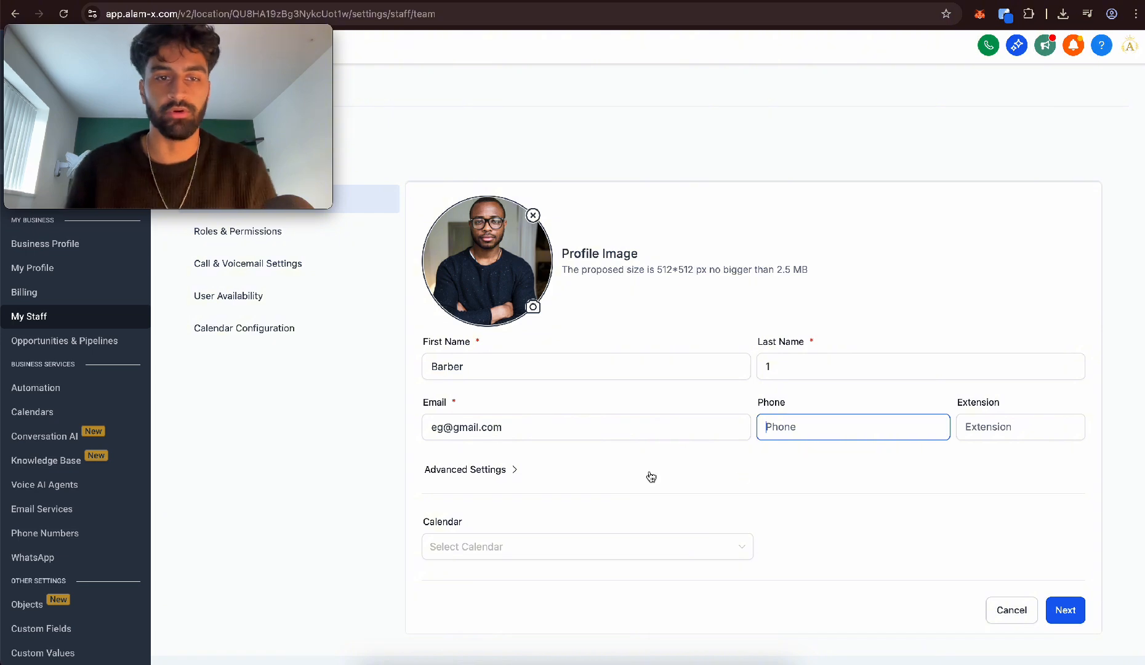
Set the new user's Monday availability start time to 11:00 AM and save the user
click(244, 295)
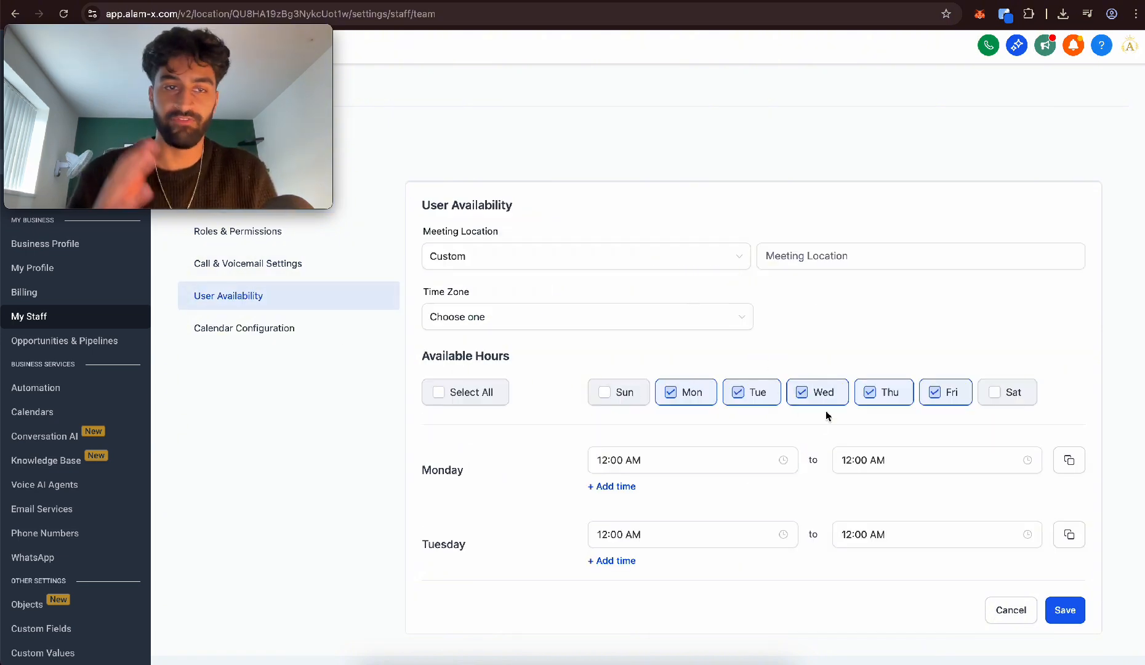
scroll(1002, 509, down, 3)
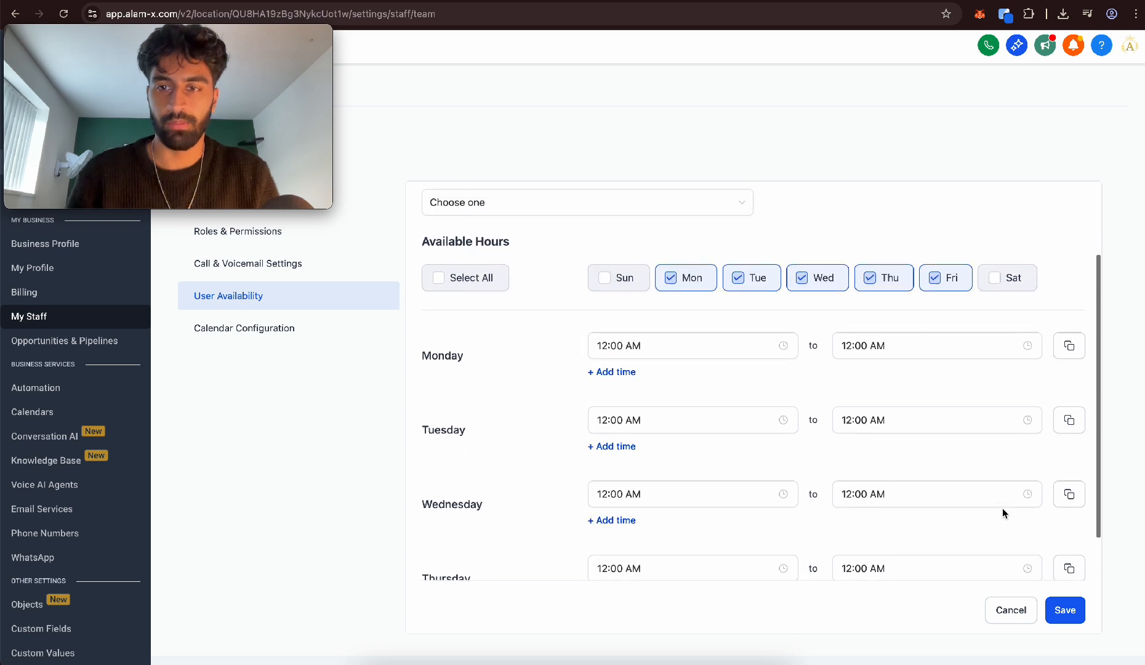
click(689, 375)
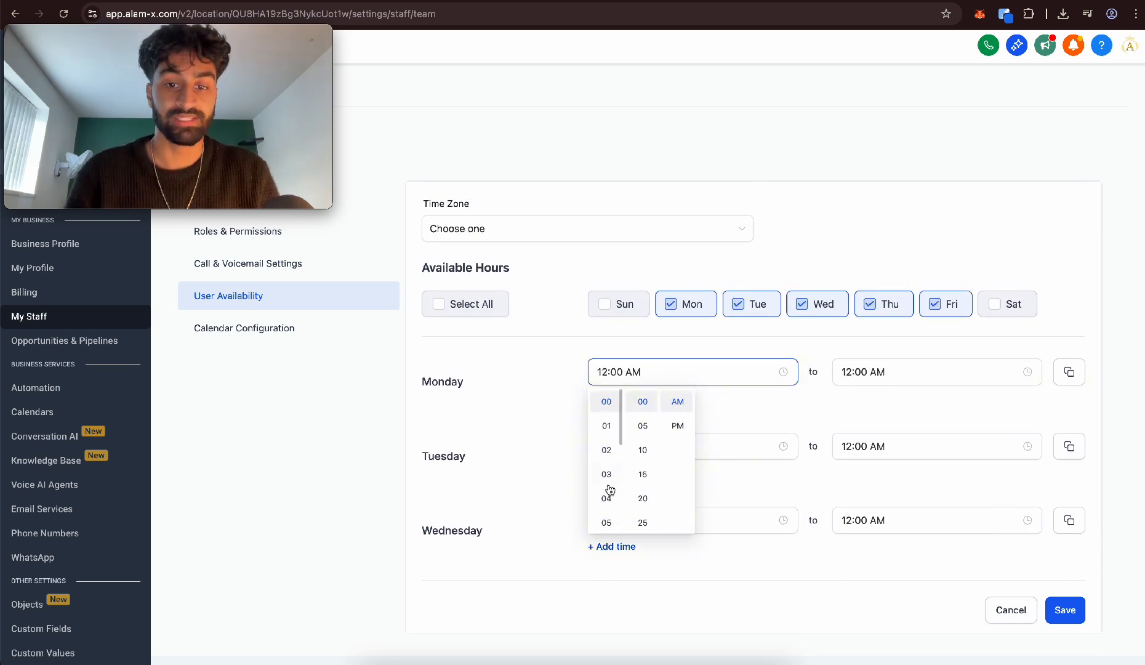
scroll(609, 490, down, 5)
click(606, 401)
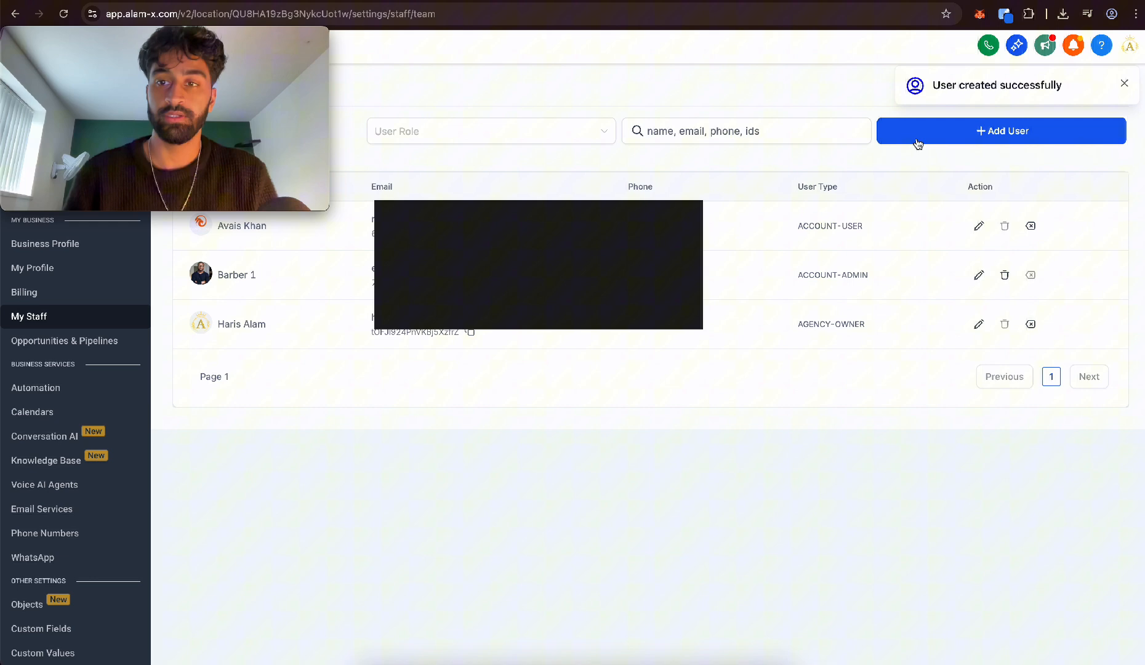
Start a second staff user with a profile image, first name Barber and last name 2, and fill in the e-mail address
click(918, 143)
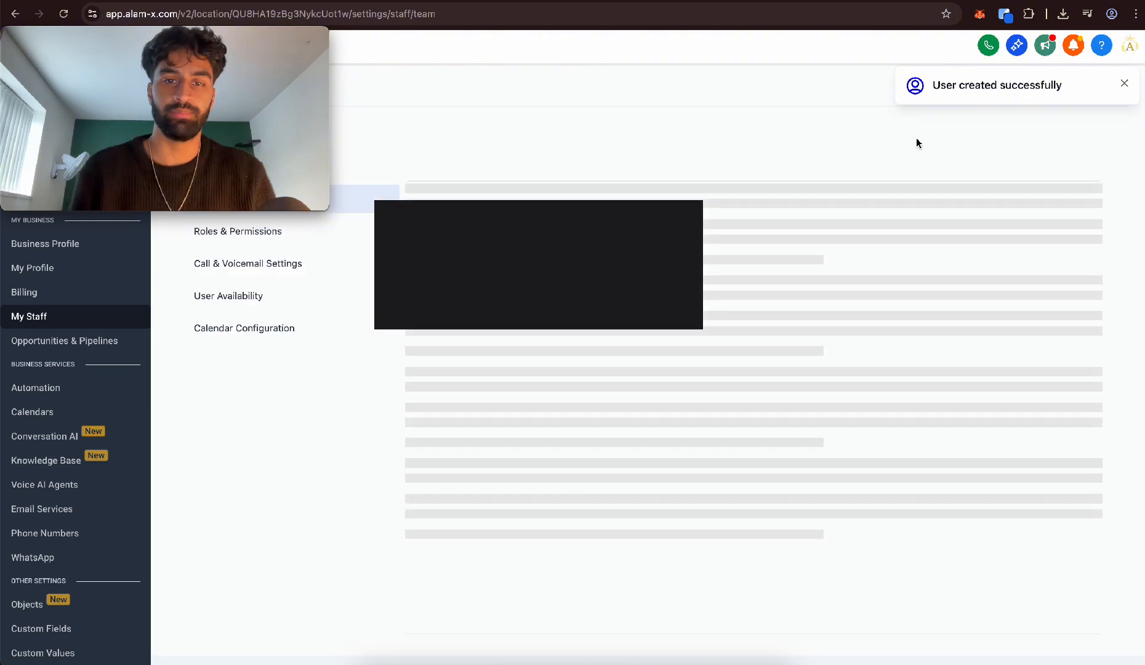
click(521, 223)
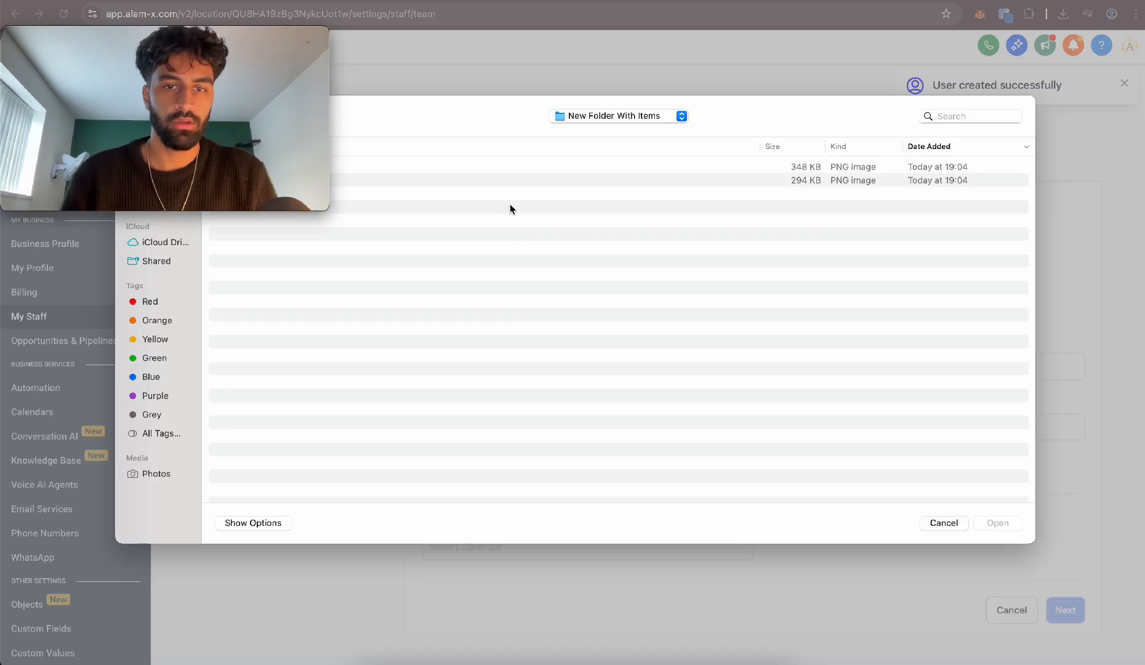
double_click(497, 176)
click(553, 370)
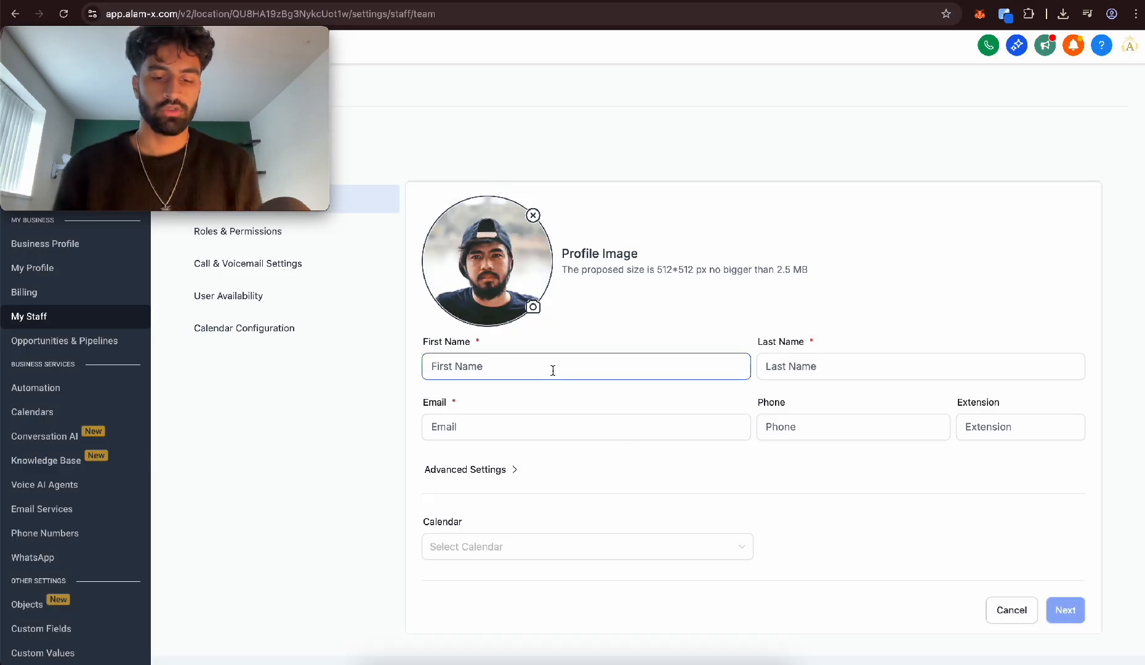
text(Barber)
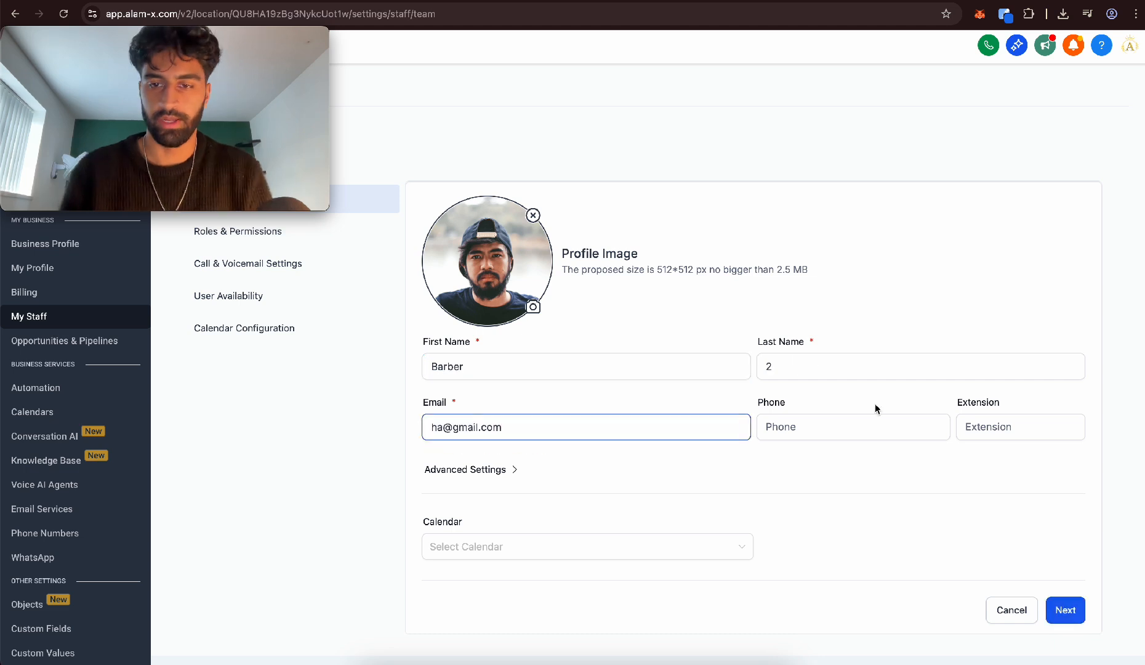
Add Sunday and Saturday to the second barber's available days and save the user
click(240, 304)
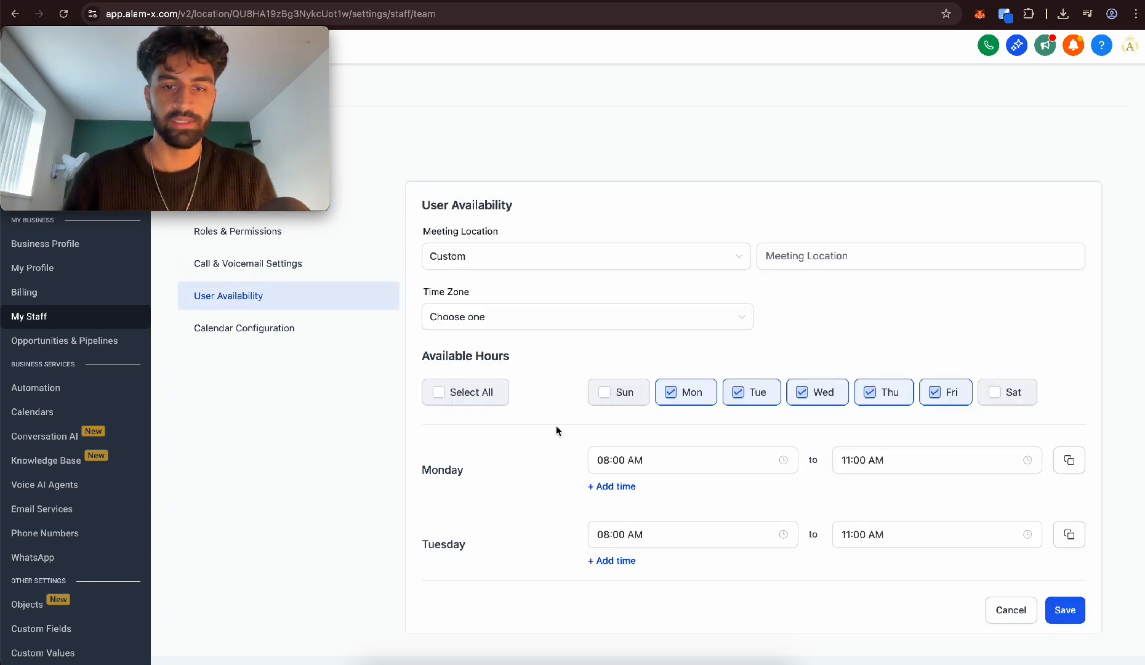
click(617, 392)
click(990, 392)
scroll(862, 369, down, 4)
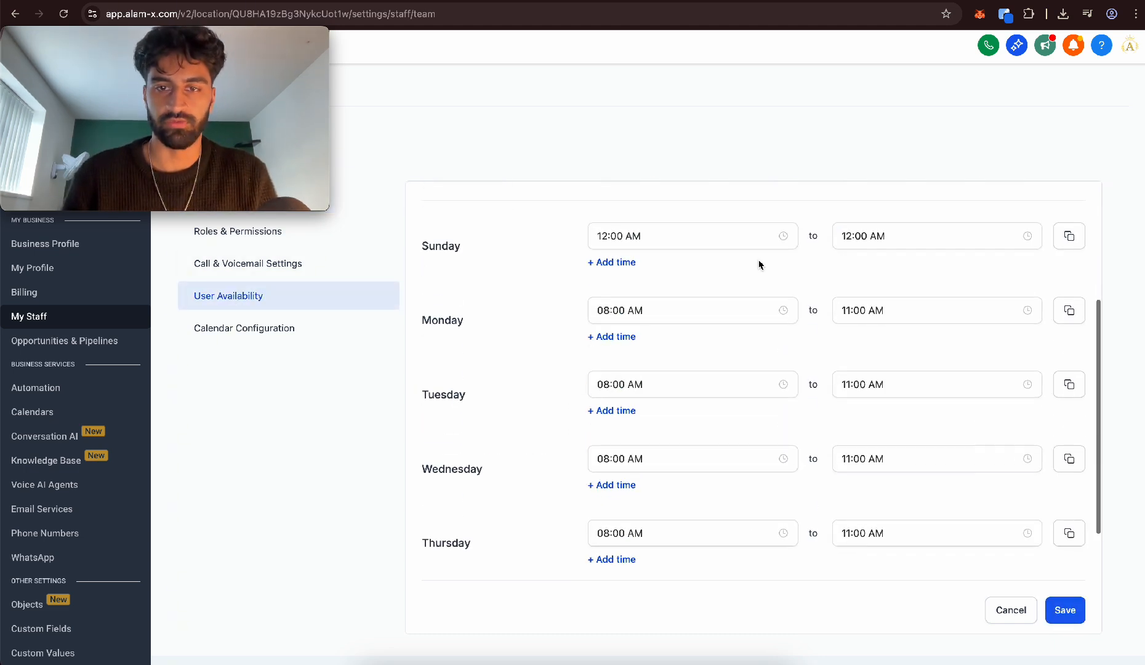
click(693, 234)
scroll(609, 308, down, 3)
scroll(607, 277, up, 2)
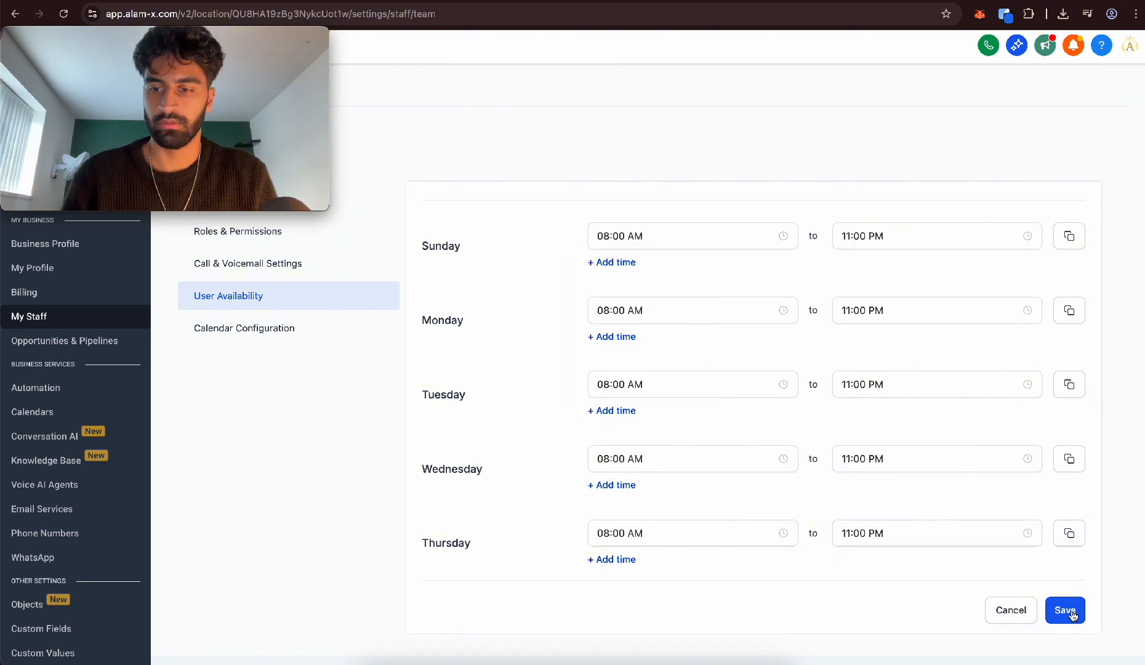
click(1059, 610)
scroll(744, 296, up, 3)
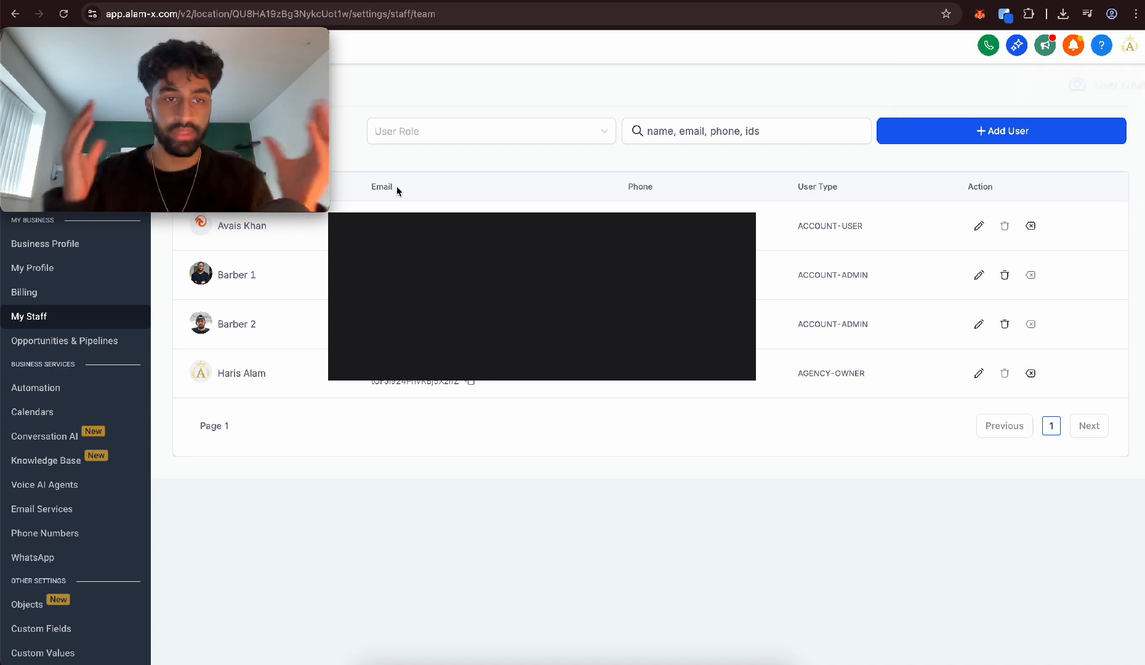
Start a new group in the calendar settings and name it Barbering Services
click(37, 412)
click(256, 211)
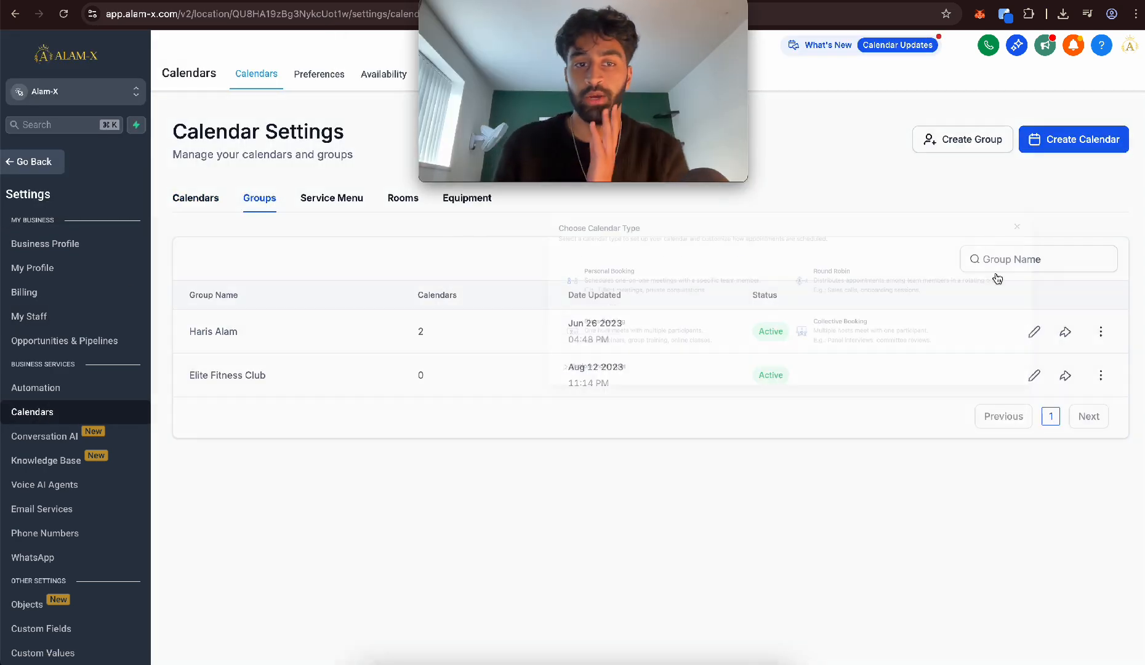
click(954, 143)
click(551, 273)
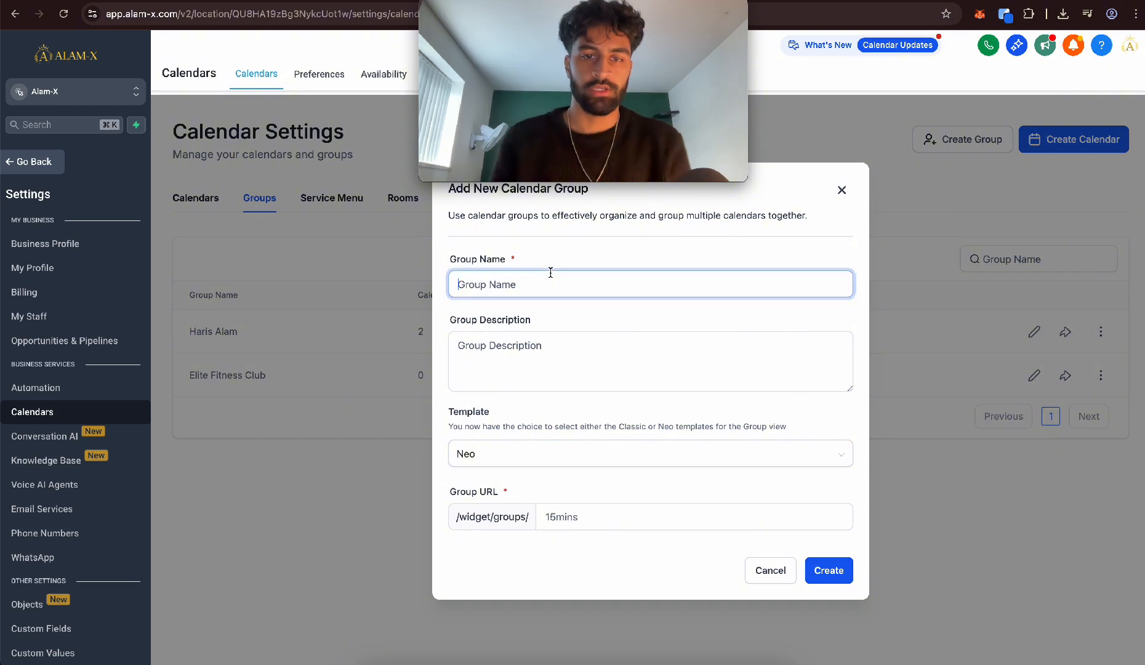
text(Babr)
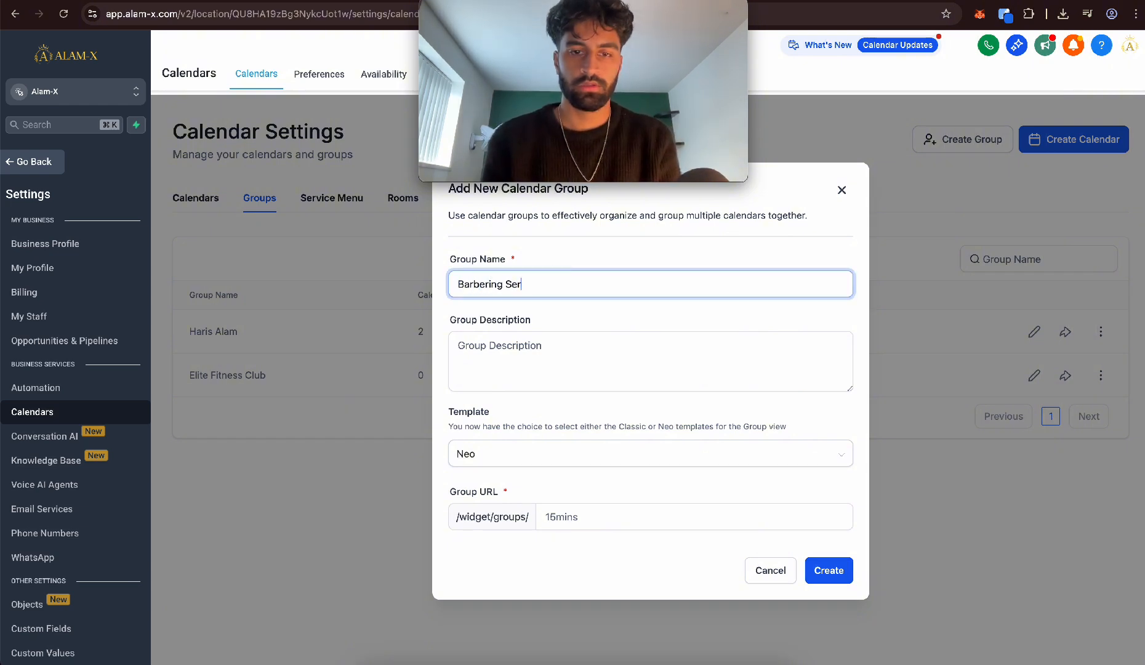
click(563, 356)
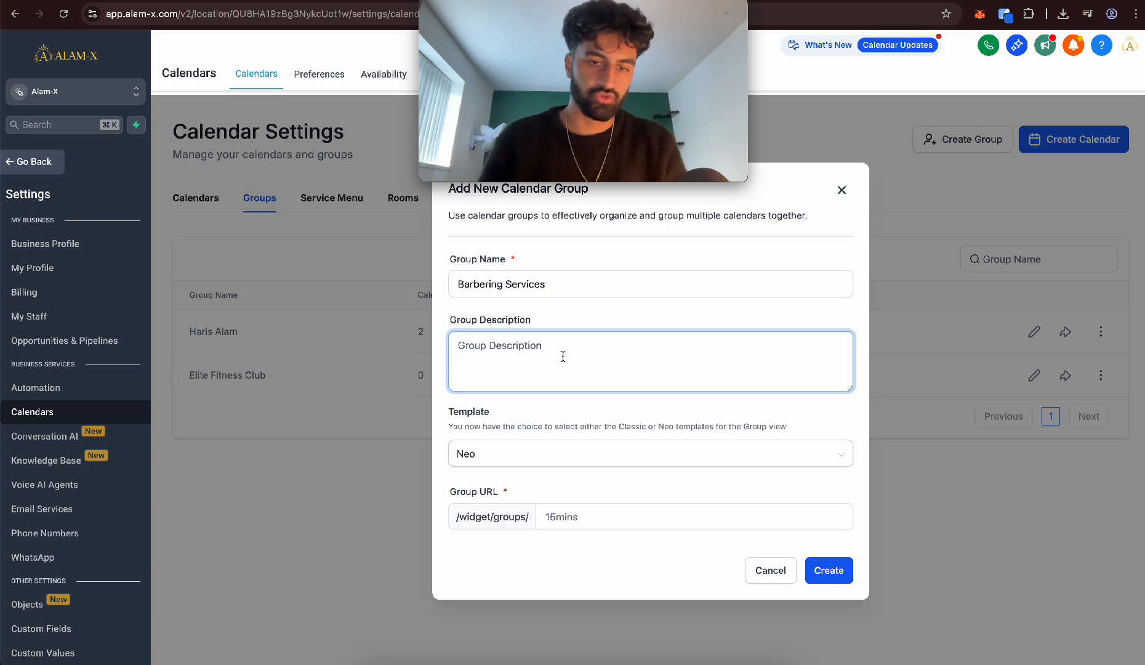
Set the group URL to barbering65 and create the group
click(562, 521)
text(bar)
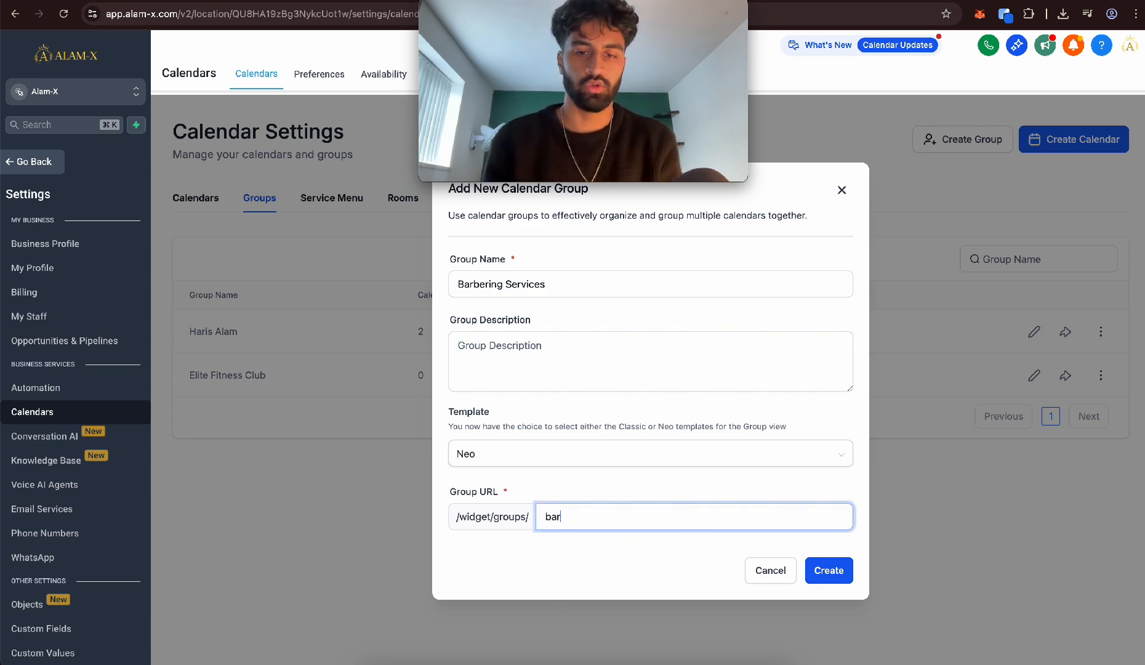
text(berinh)
key(BackSpace)
text(g65)
click(821, 570)
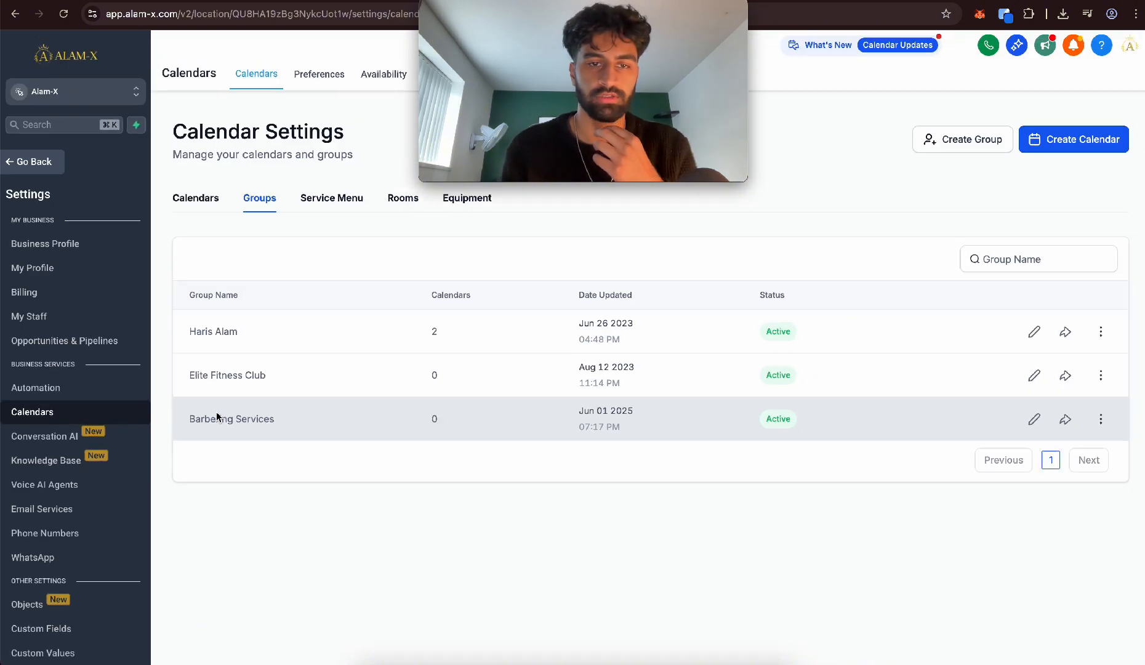
Start a new calendar of the service booking type, found among the additional calendar types
click(196, 198)
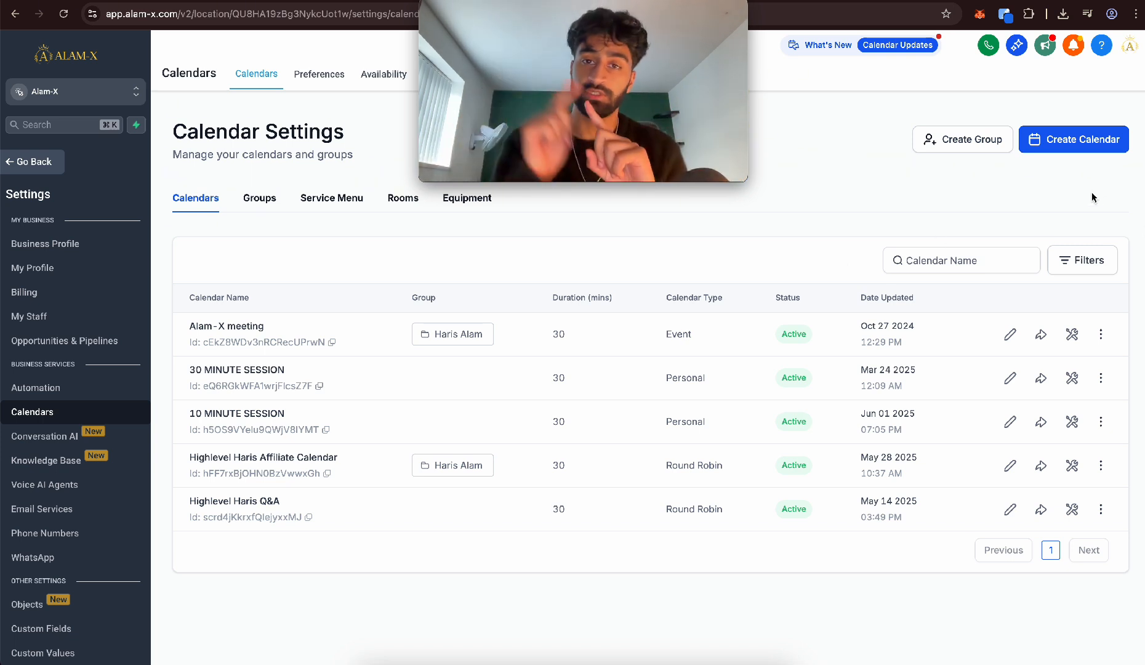
click(1094, 145)
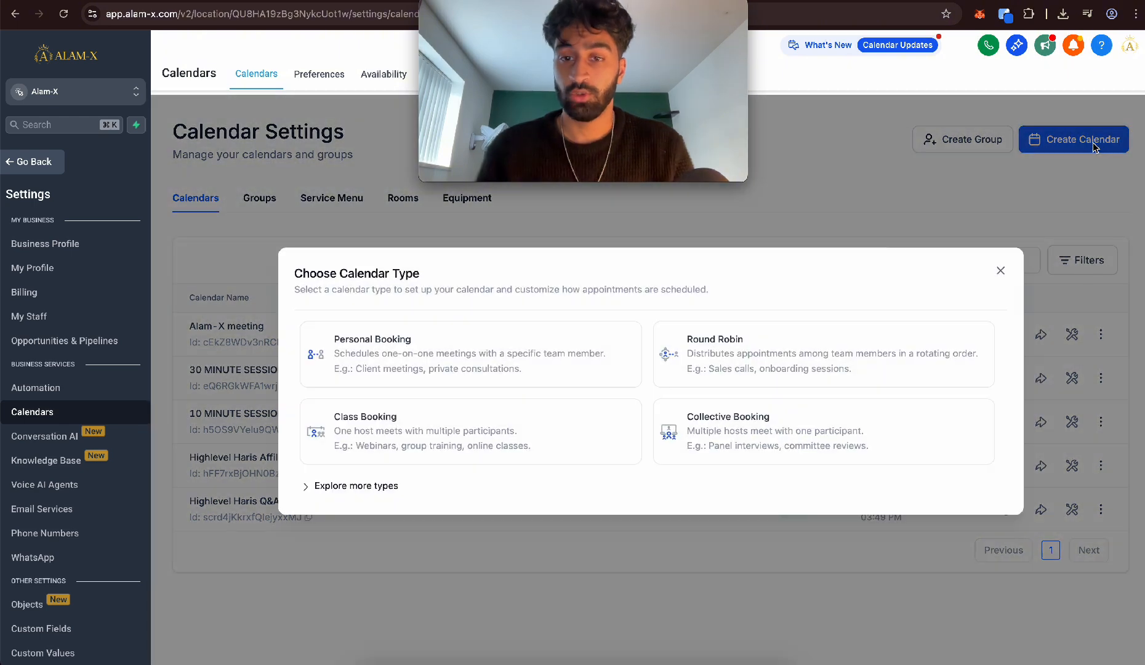
click(354, 485)
click(756, 488)
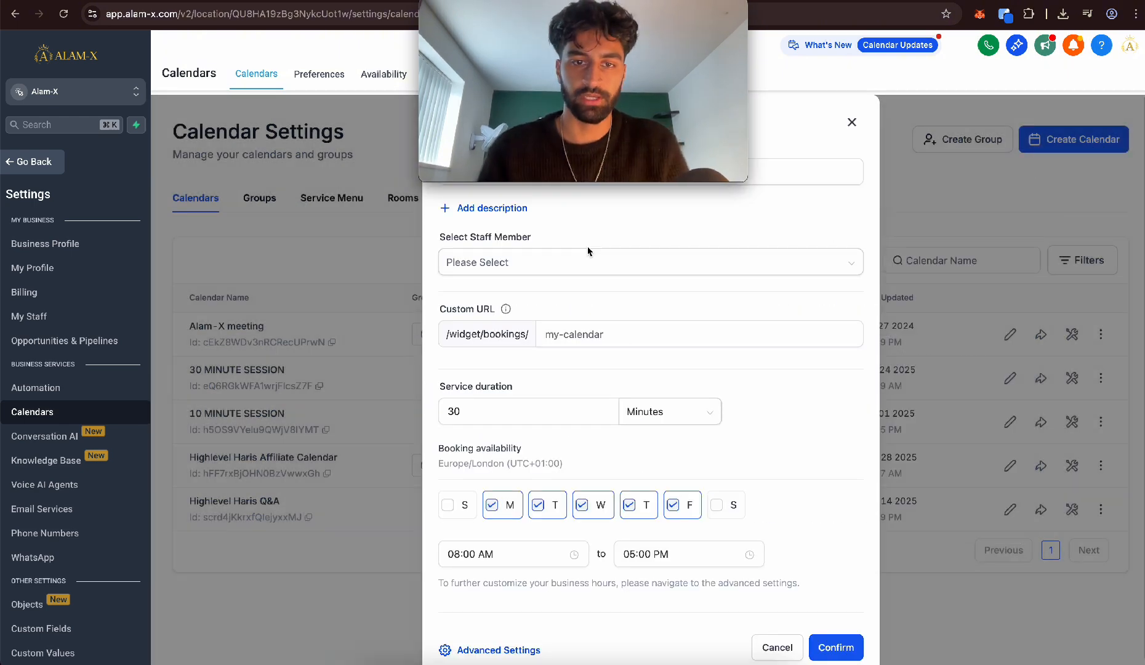
Name the service Skin Fade and assign Barber 1 and Barber 2 as its staff members
click(584, 164)
text(Skin)
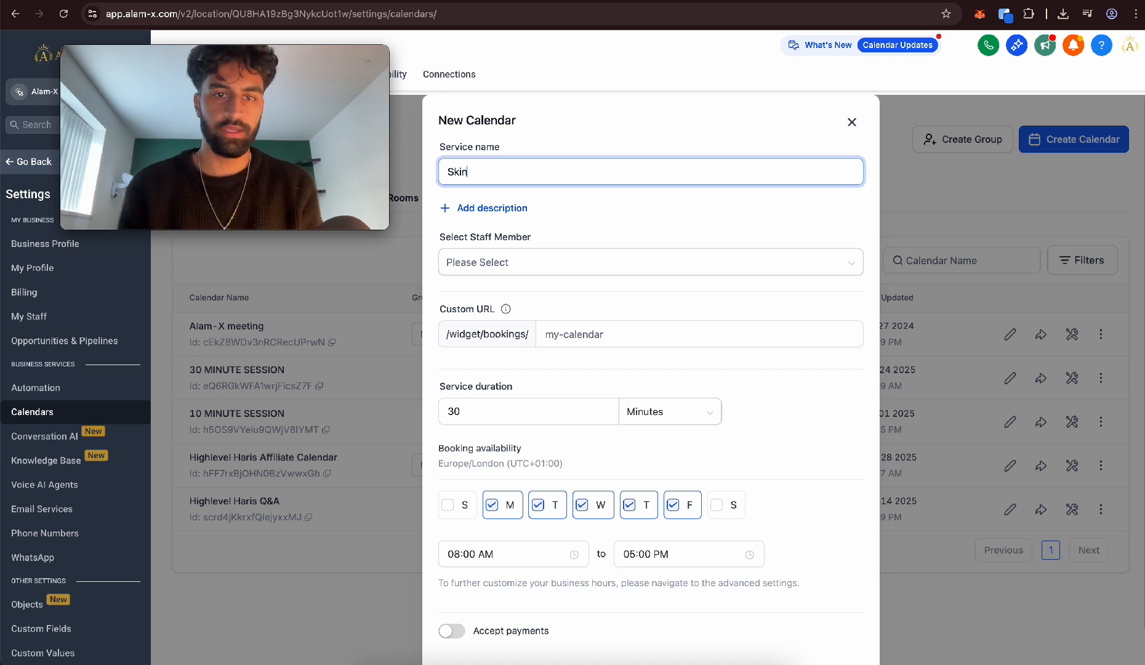
text( Fade)
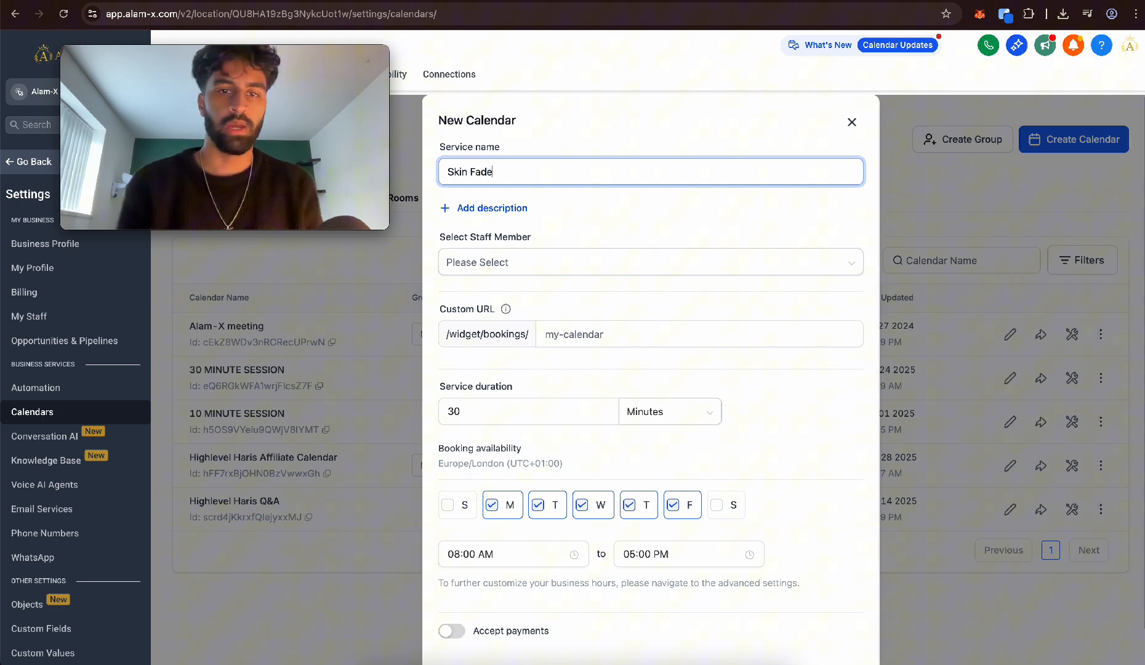
click(557, 259)
click(508, 319)
click(500, 339)
click(596, 224)
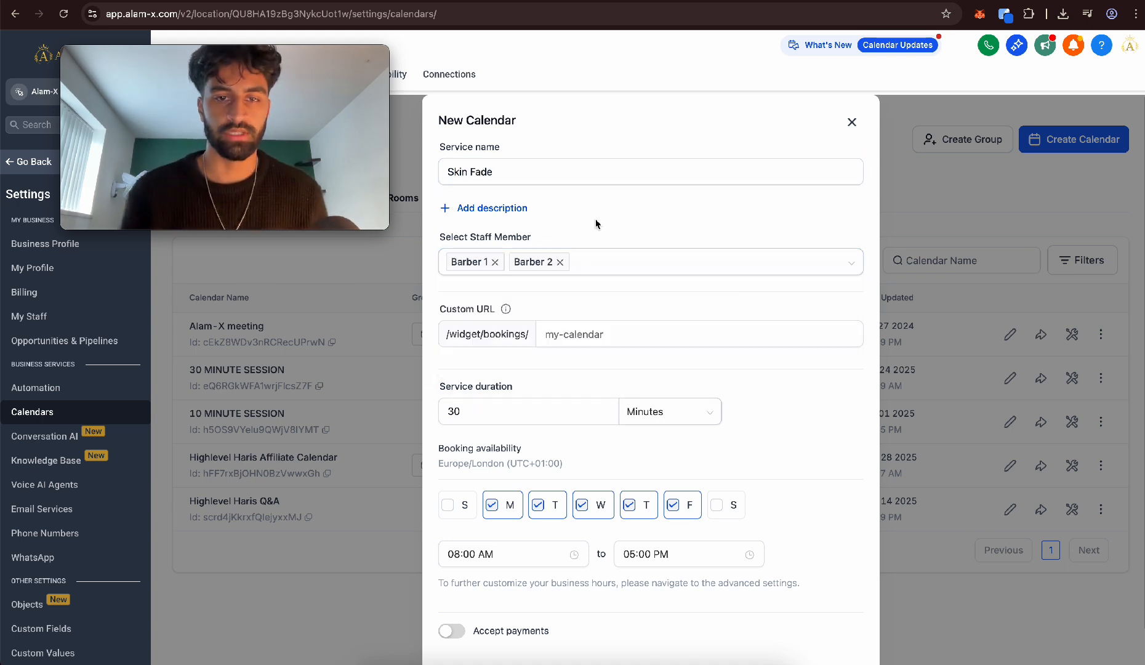
Set the calendar's custom URL to skinfade75 and the service duration to 45 minutes
click(539, 331)
text(skinf)
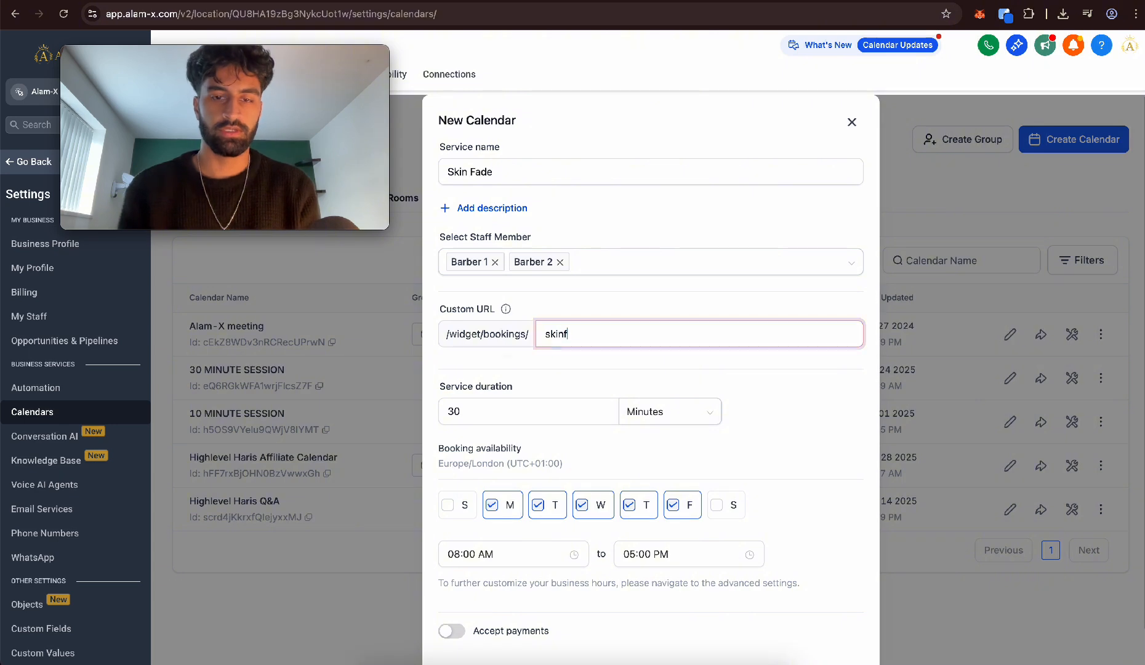
text(ade75)
click(525, 412)
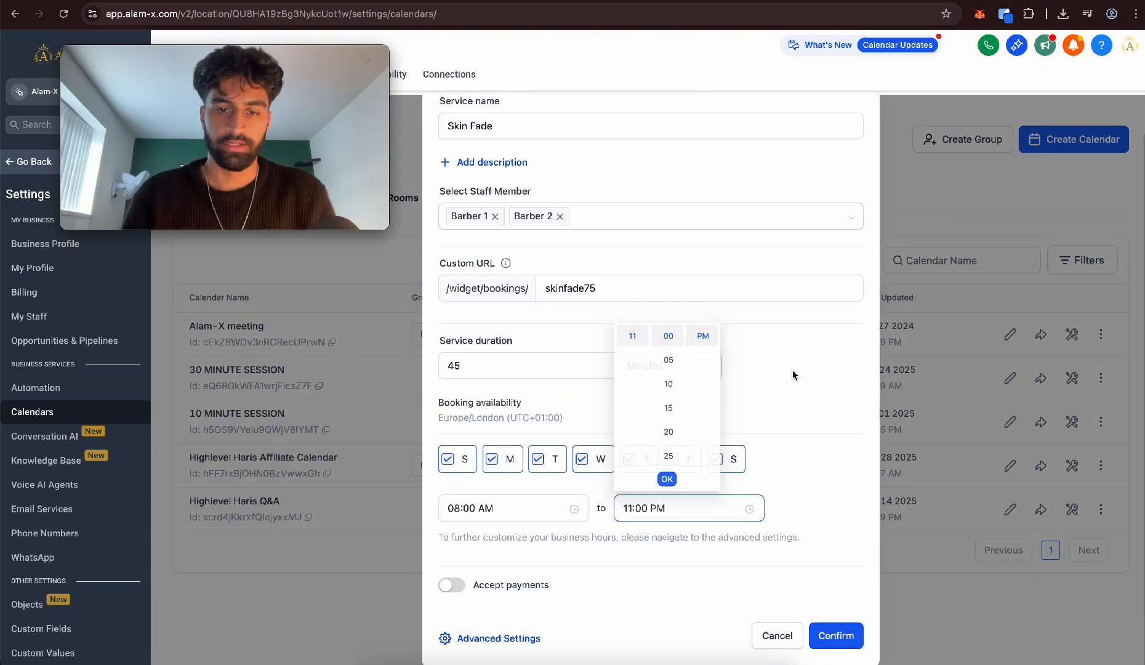
click(793, 375)
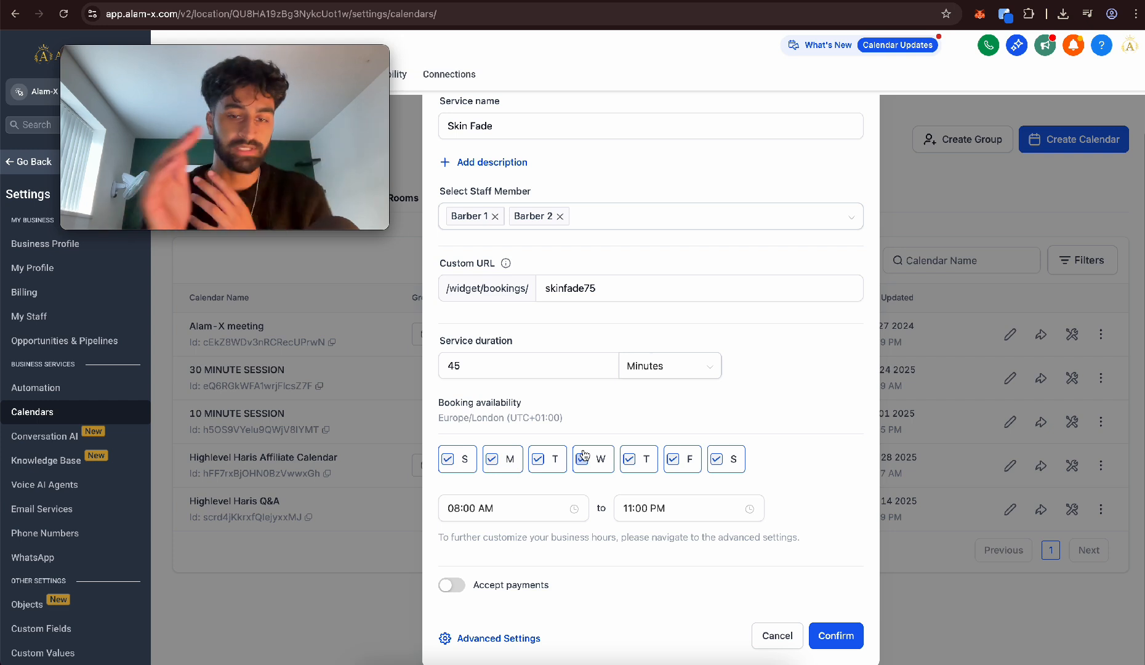
Continue to the Skin Fade calendar's advanced settings and assign it to the Barbering Services group
click(500, 640)
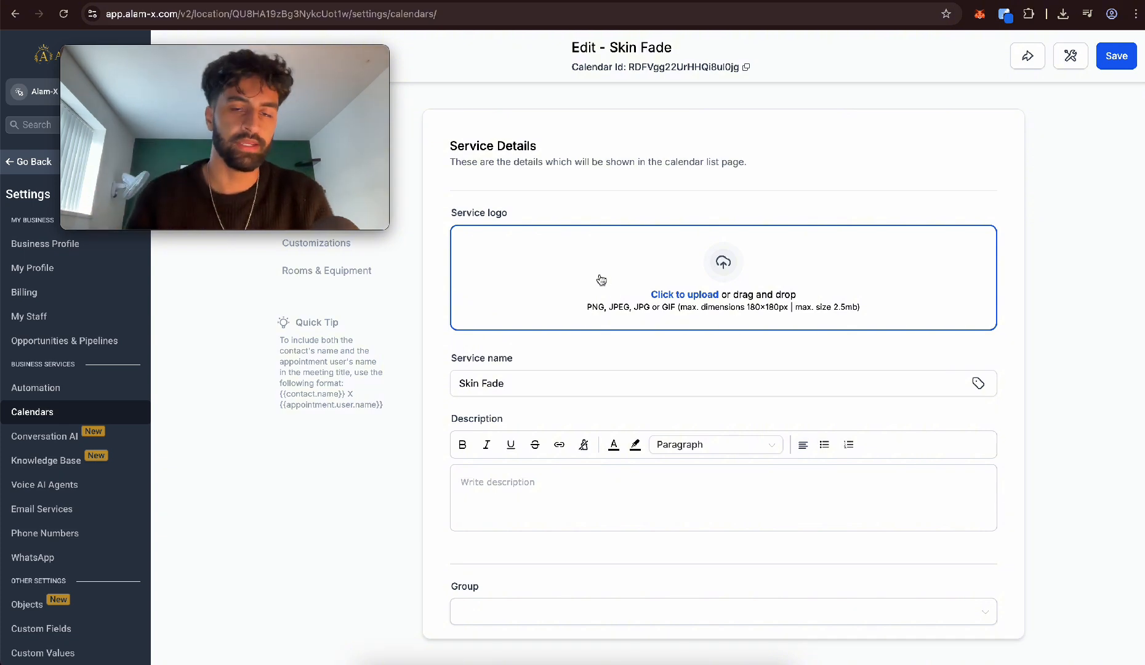
scroll(567, 349, down, 5)
scroll(567, 349, up, 1)
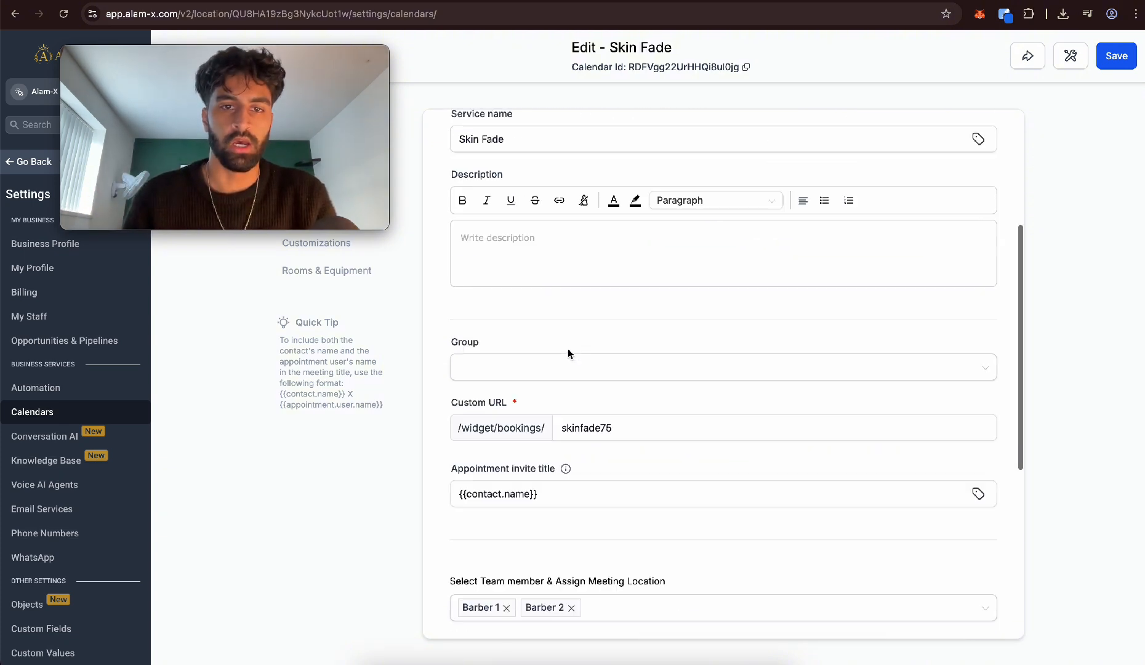
scroll(501, 284, down, 1)
scroll(501, 284, down, 1)
click(500, 295)
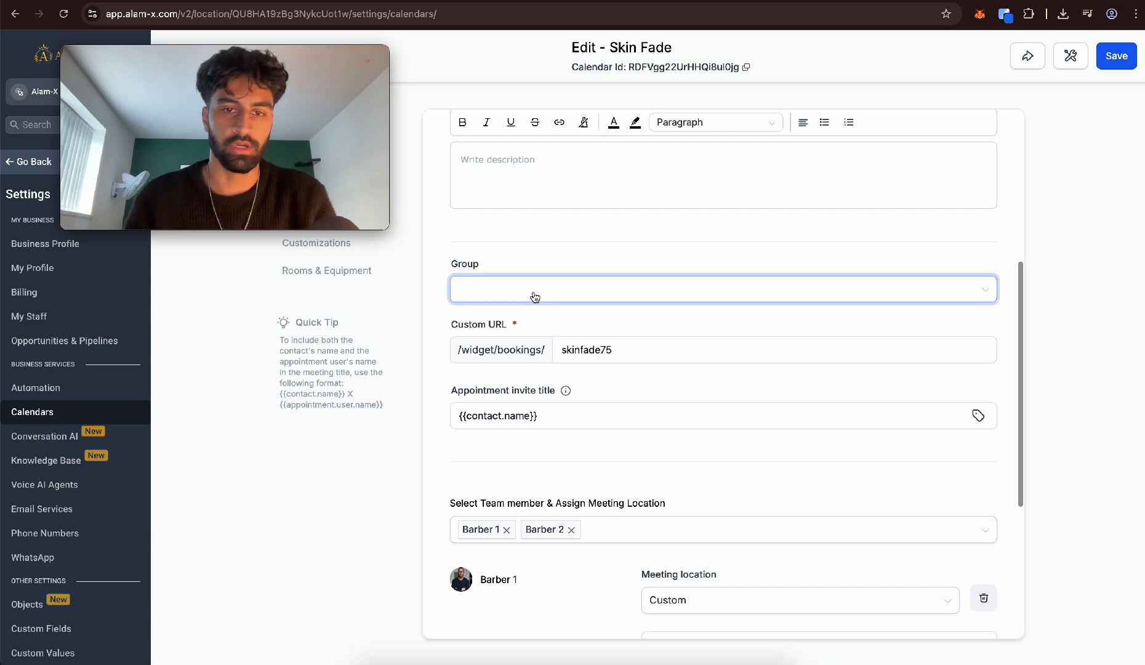
click(503, 368)
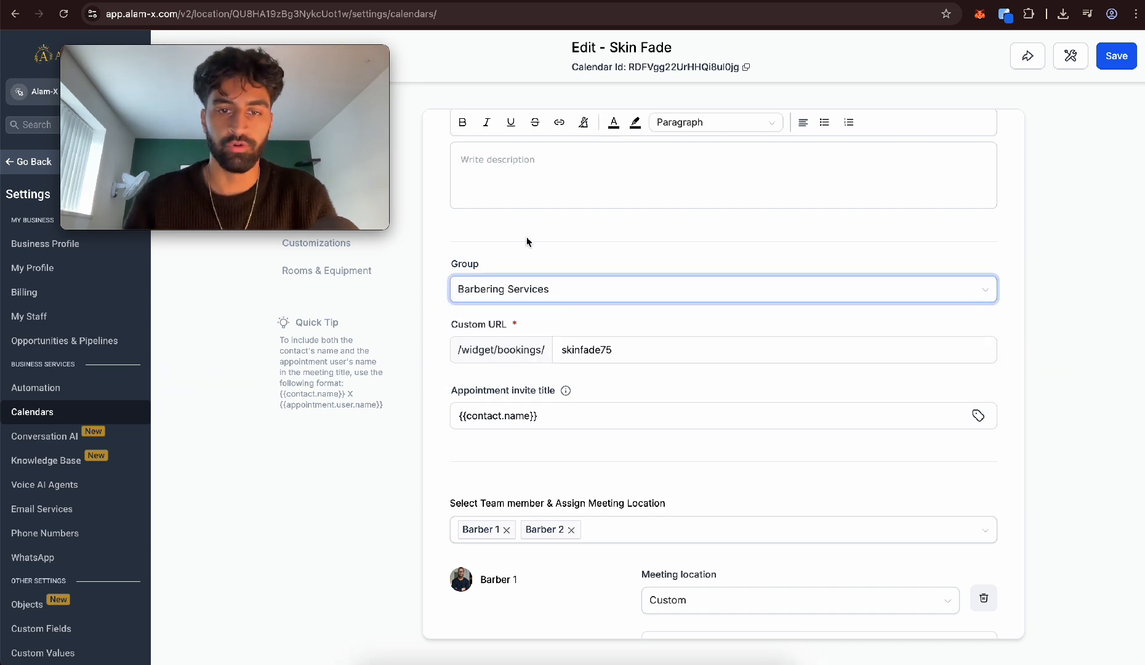
Enable payments for the Skin Fade calendar with a total amount of 20 USD
scroll(593, 315, down, 4)
scroll(593, 315, down, 1)
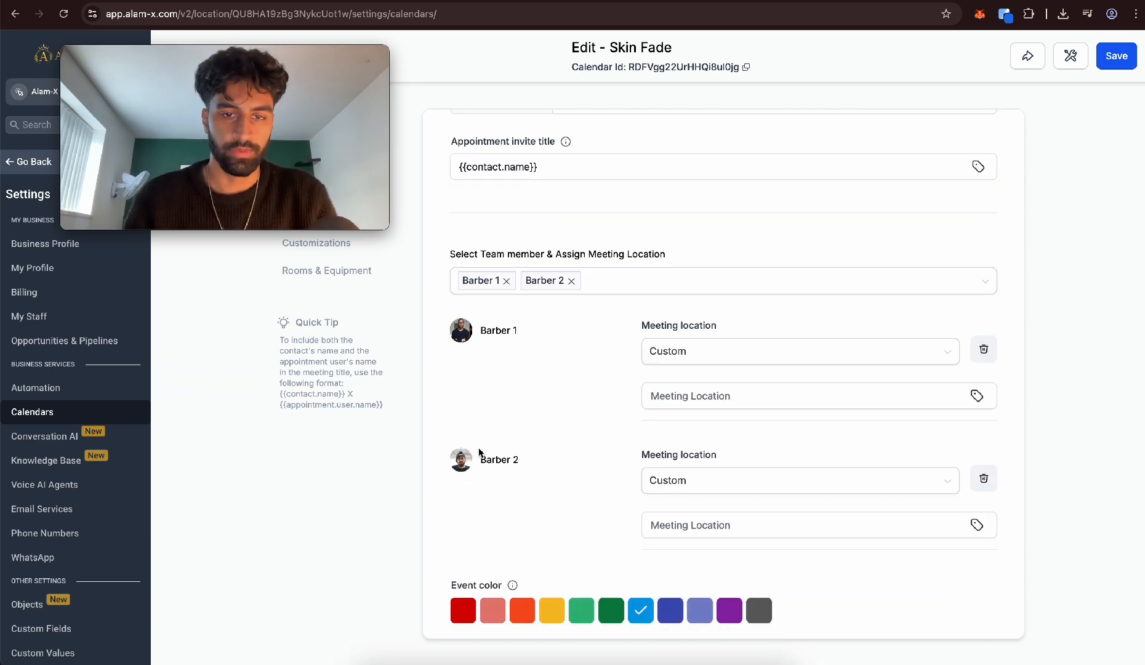
scroll(620, 330, up, 10)
click(327, 174)
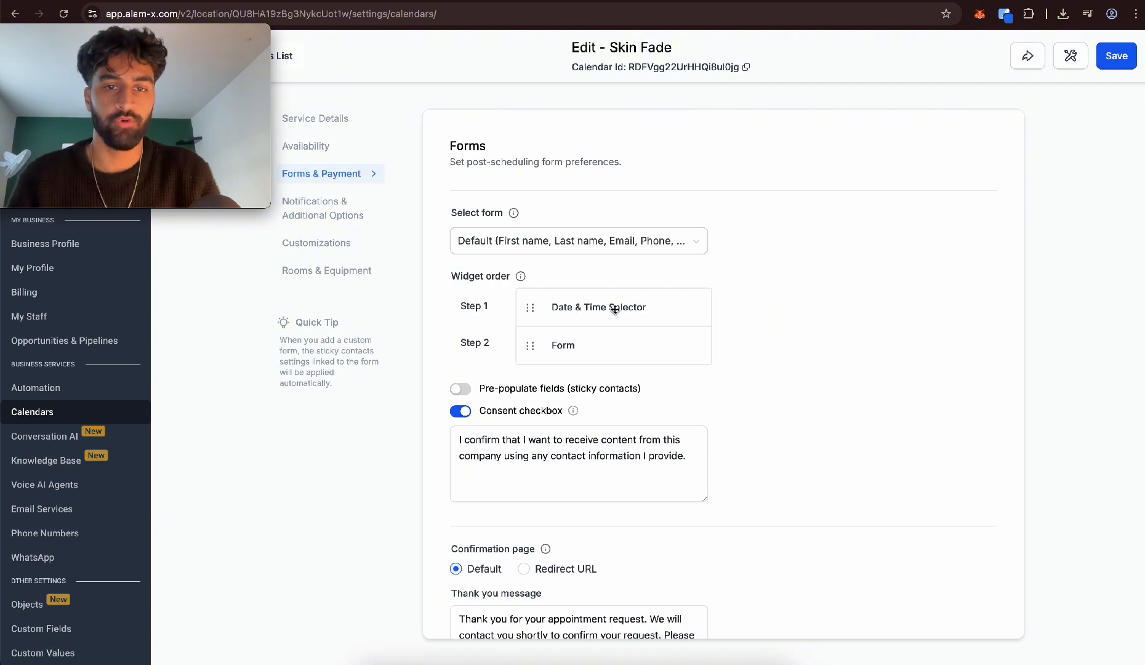
scroll(612, 308, down, 10)
click(460, 574)
scroll(461, 573, down, 4)
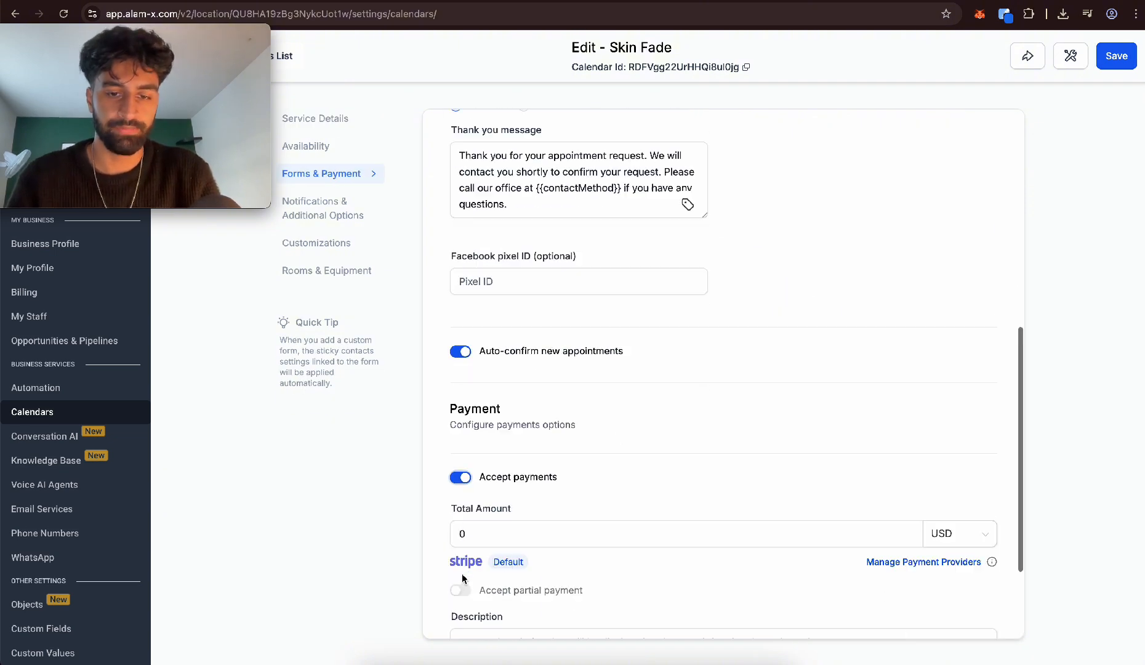
click(468, 397)
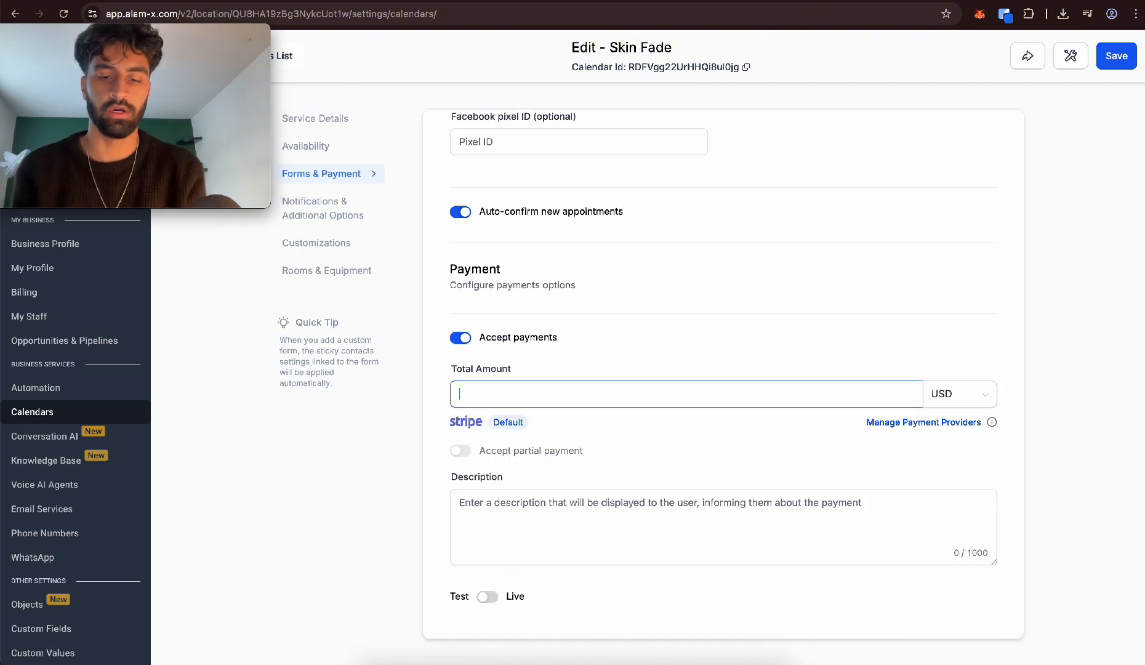
text(20)
click(644, 344)
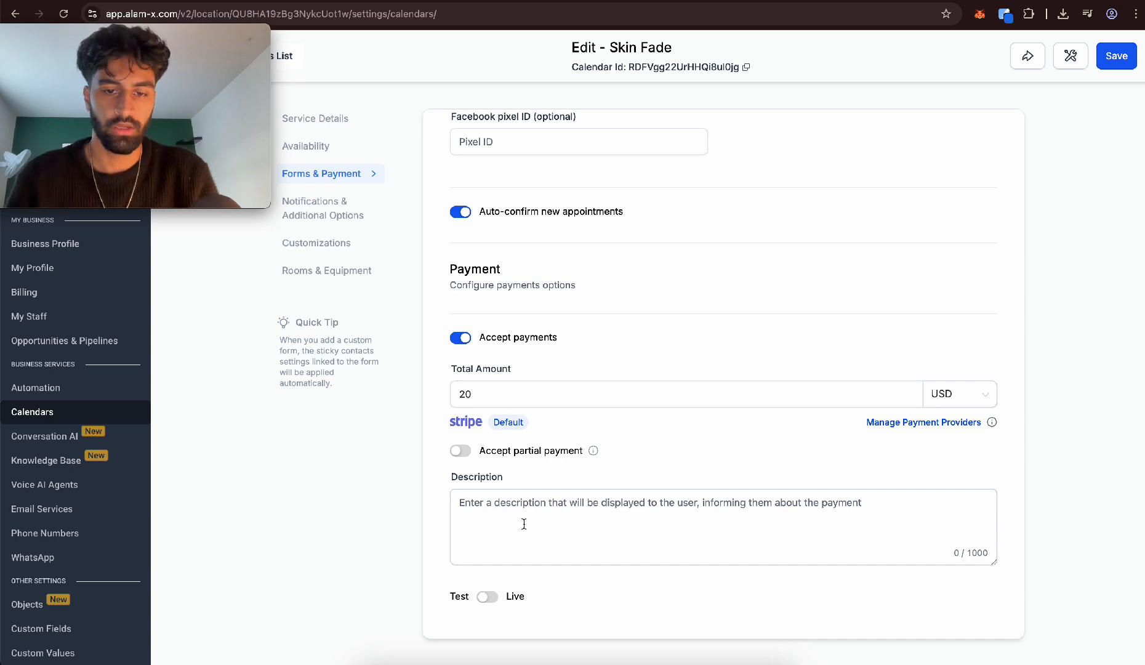
Set Skin Fade's service interval to 45 minutes and date range to 14 days, and save the calendar
click(320, 152)
scroll(591, 317, up, 10)
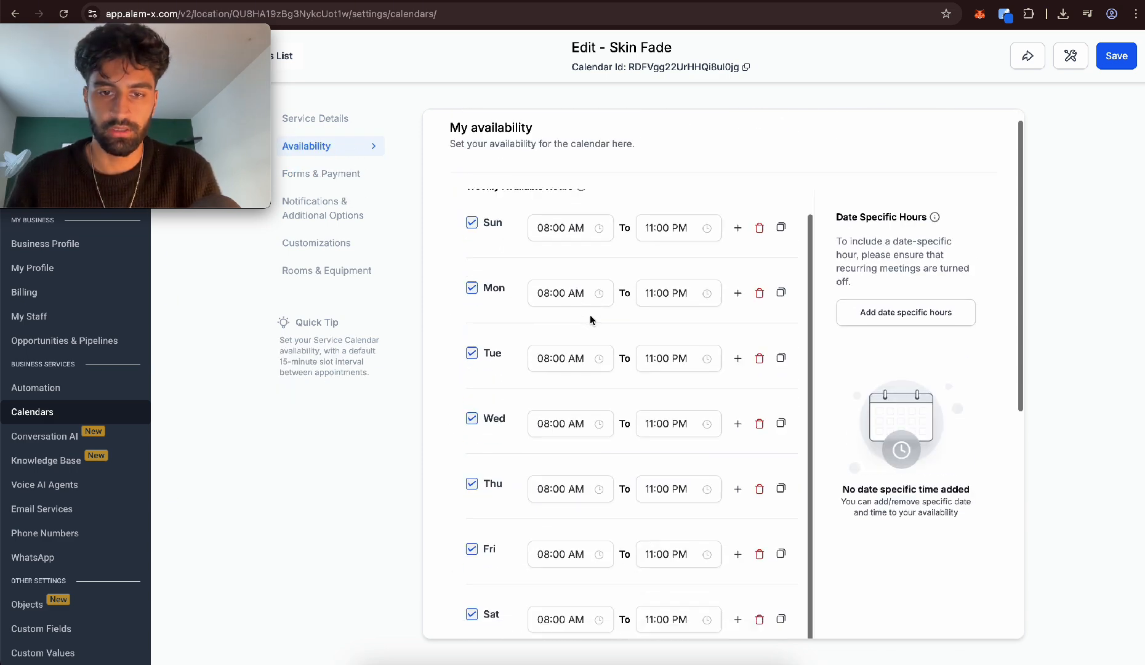
scroll(589, 319, down, 6)
double_click(529, 438)
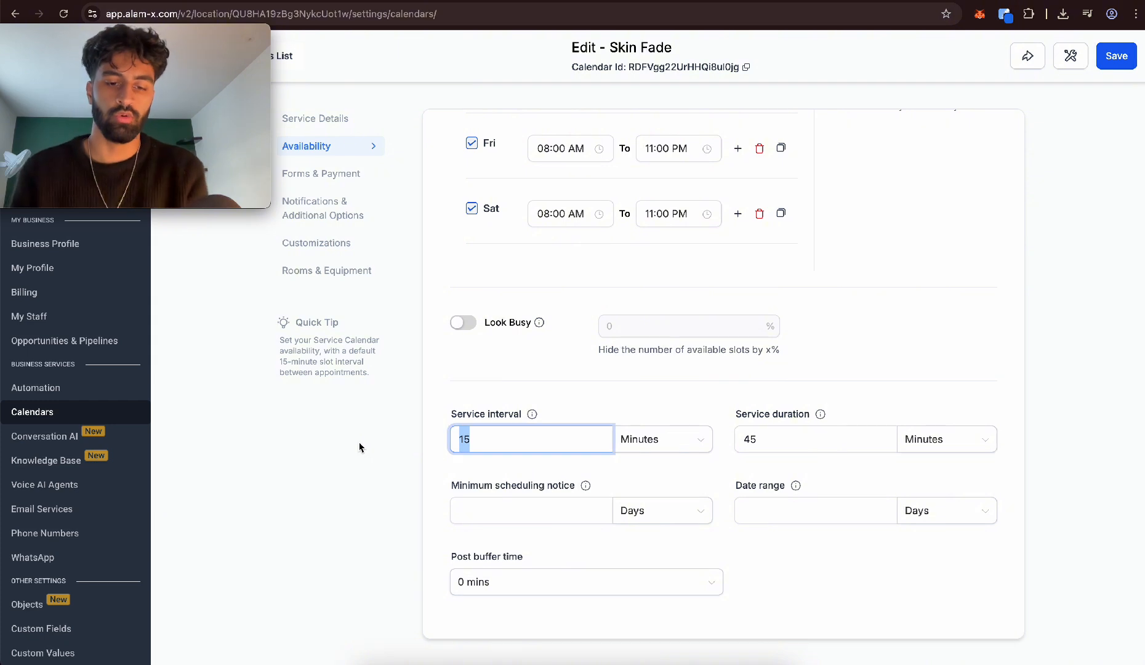
text(45)
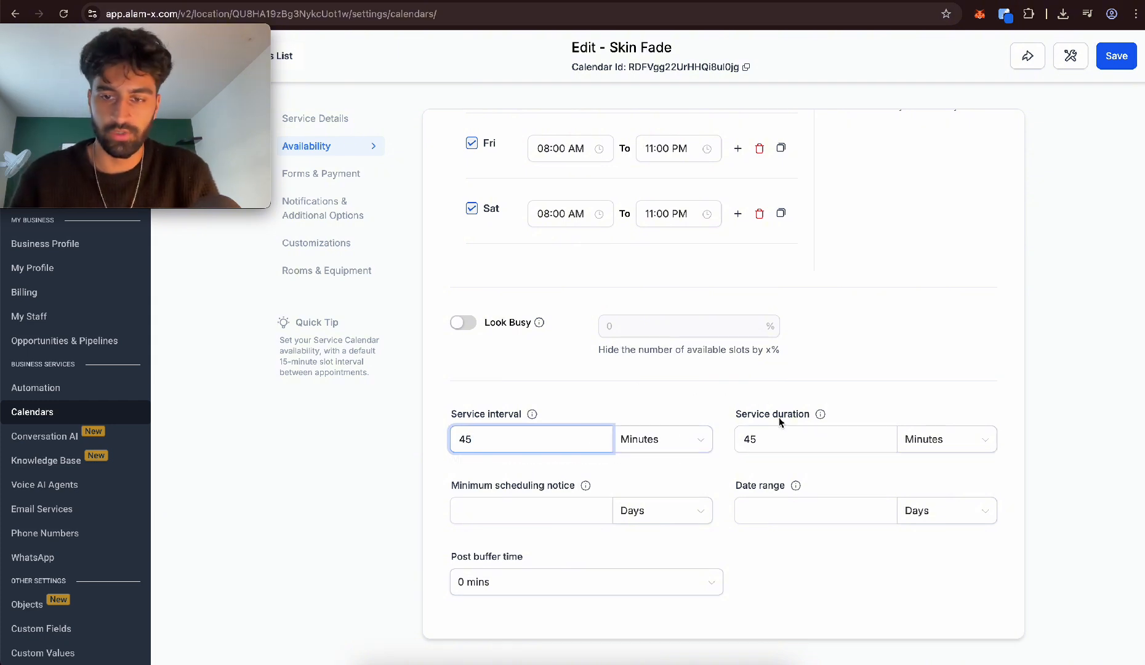
click(779, 506)
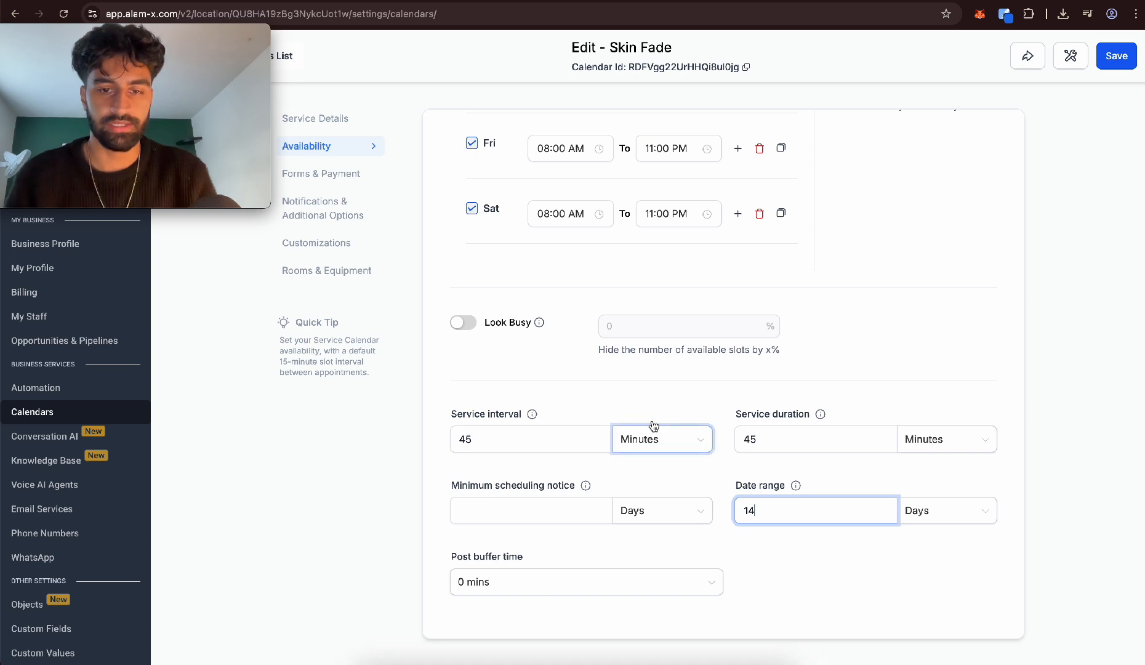
click(1117, 56)
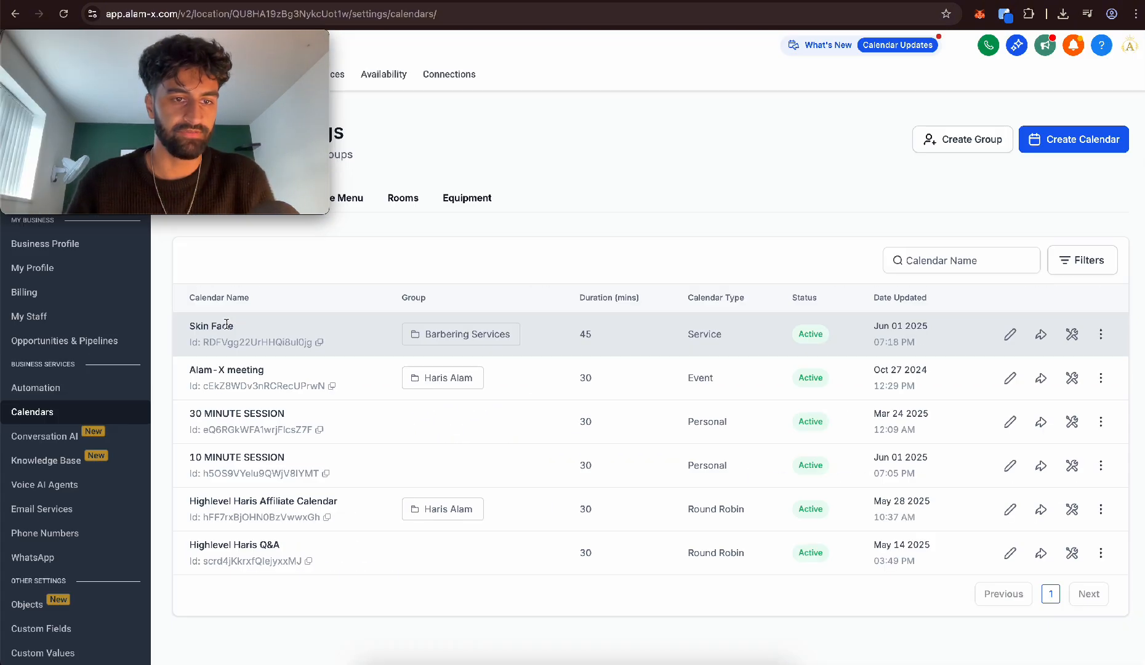
Start another calendar of the service booking type and name the service Normal Haircut
click(1074, 140)
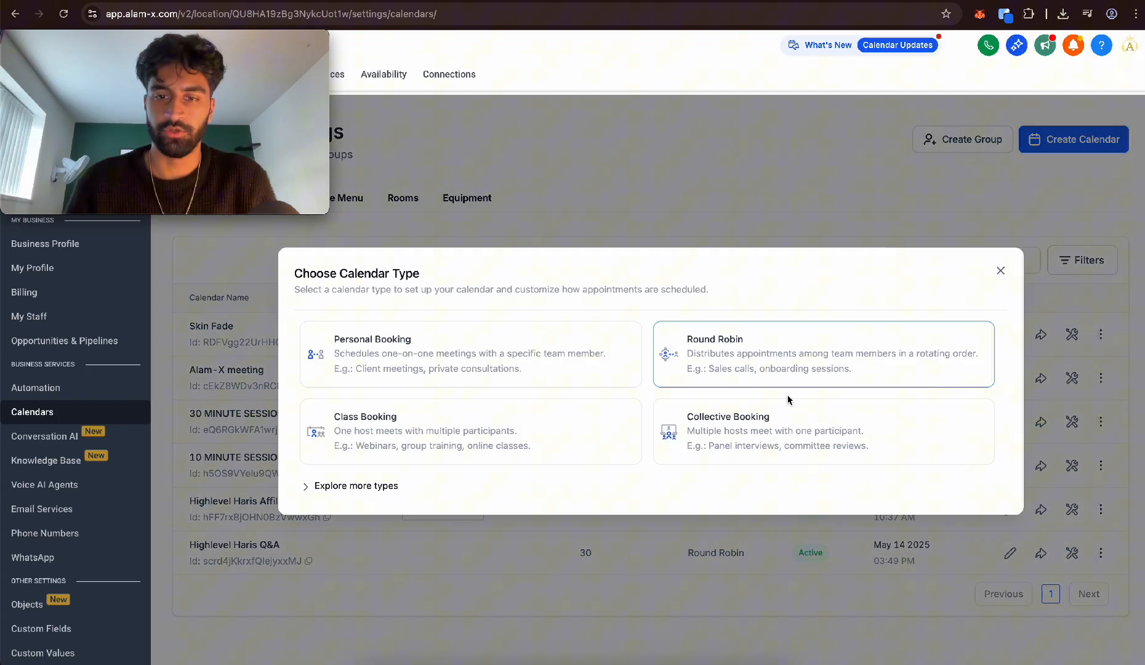
click(364, 492)
click(801, 471)
click(539, 176)
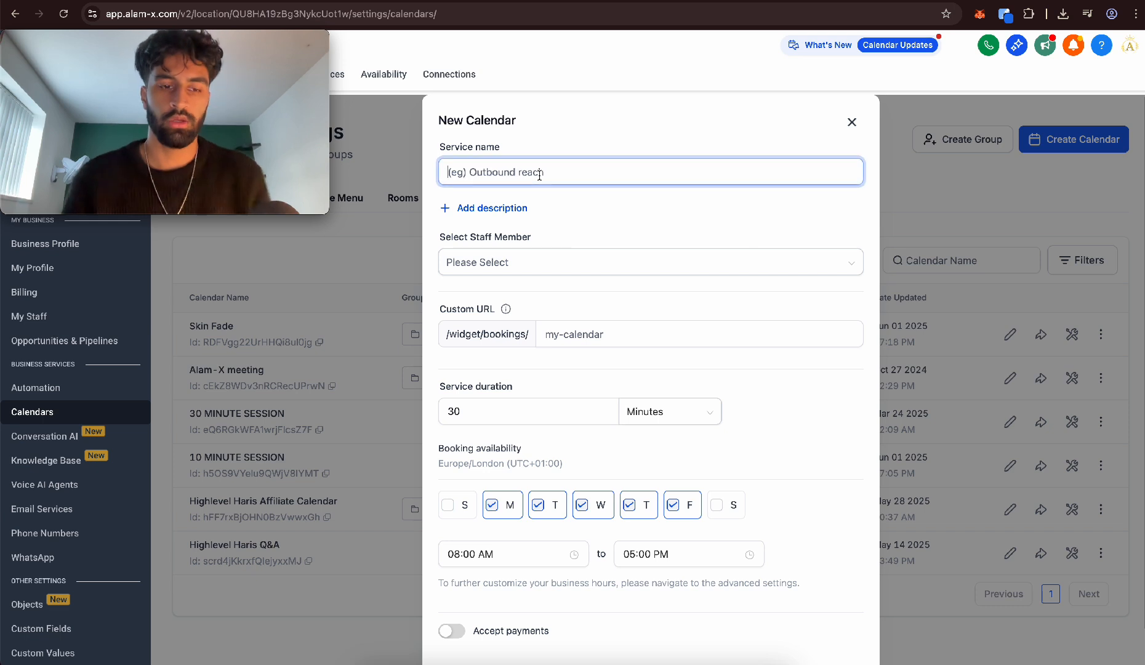
text(Normal Haircut)
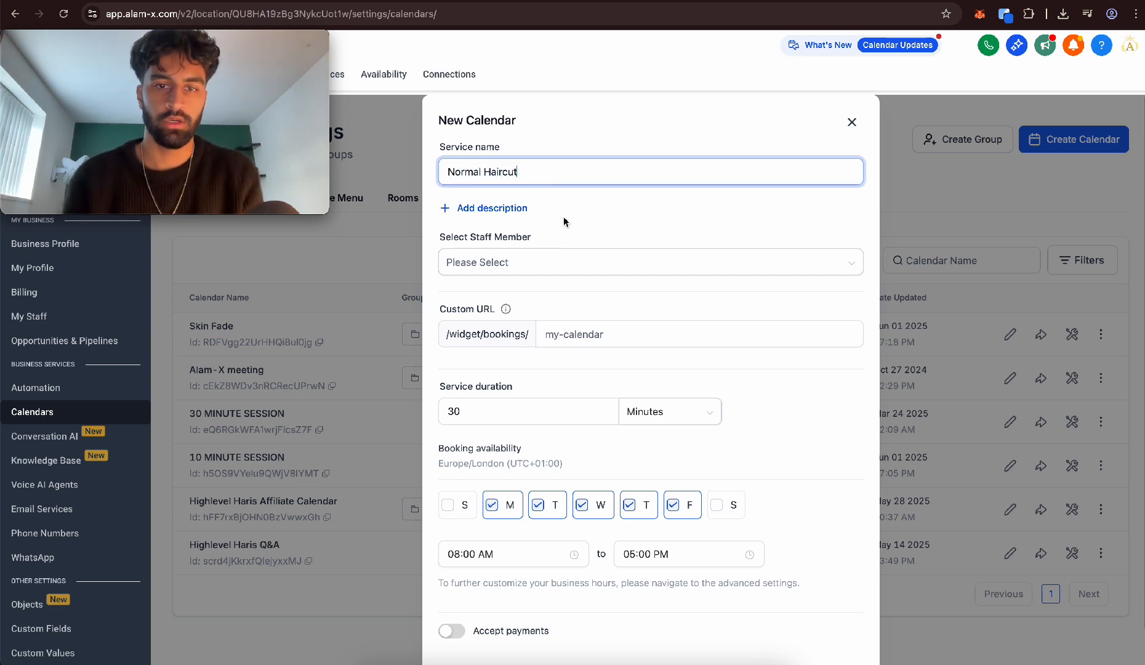
Assign Barber 1 and Barber 2 to Normal Haircut and set its custom URL to normal5759
click(529, 262)
click(479, 312)
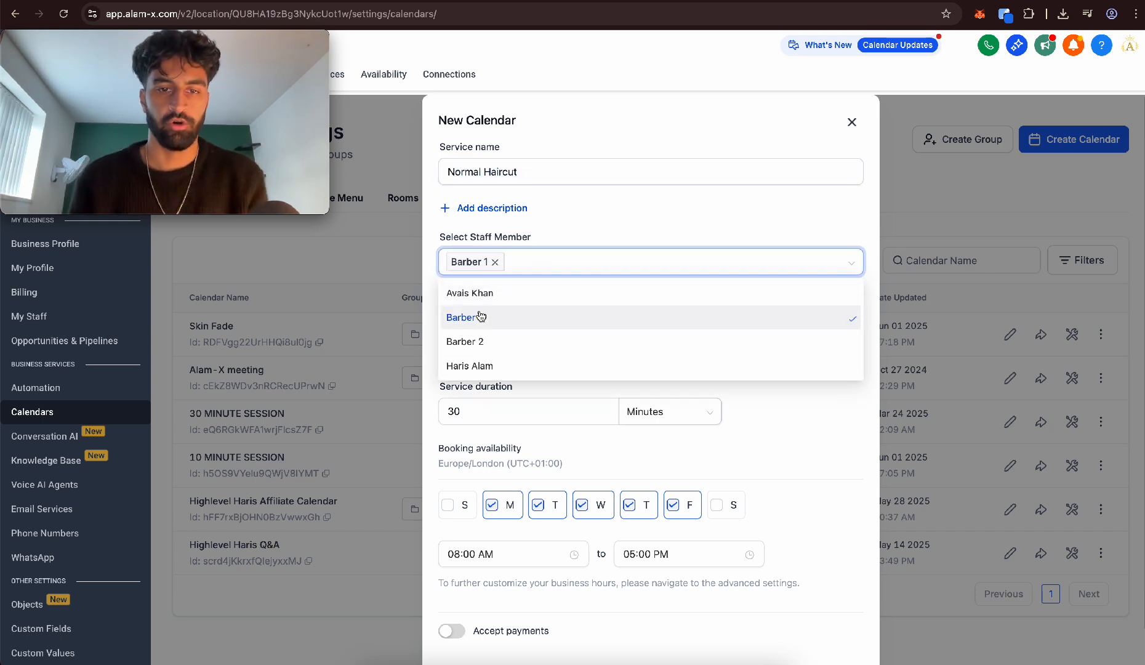
click(476, 343)
click(618, 213)
click(542, 335)
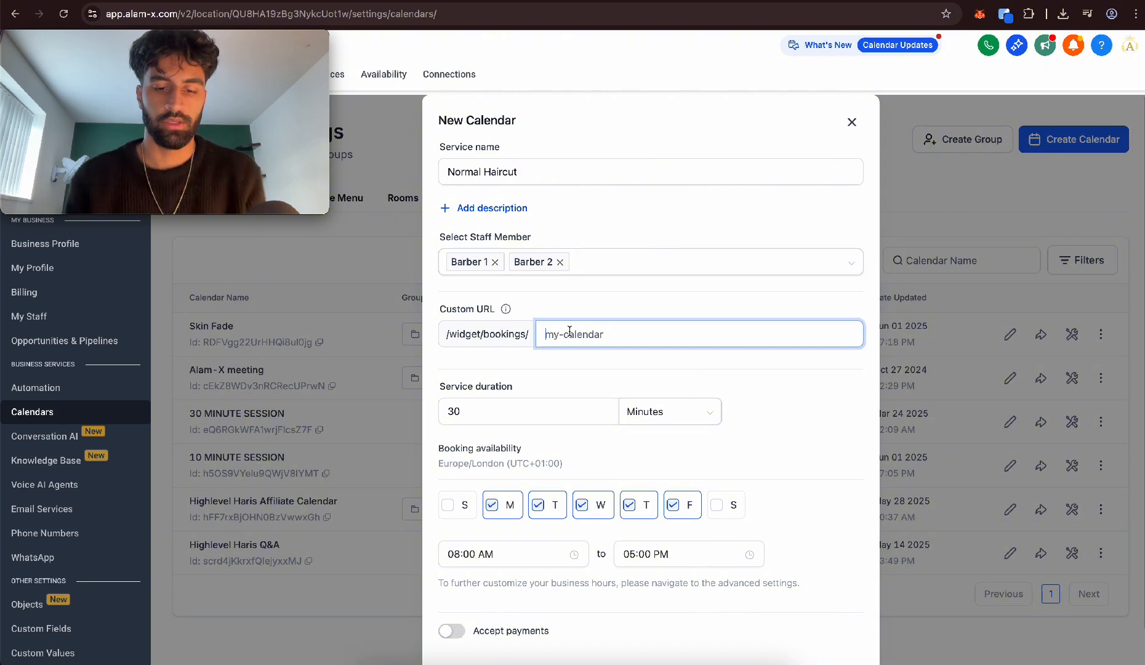
text(normal5759)
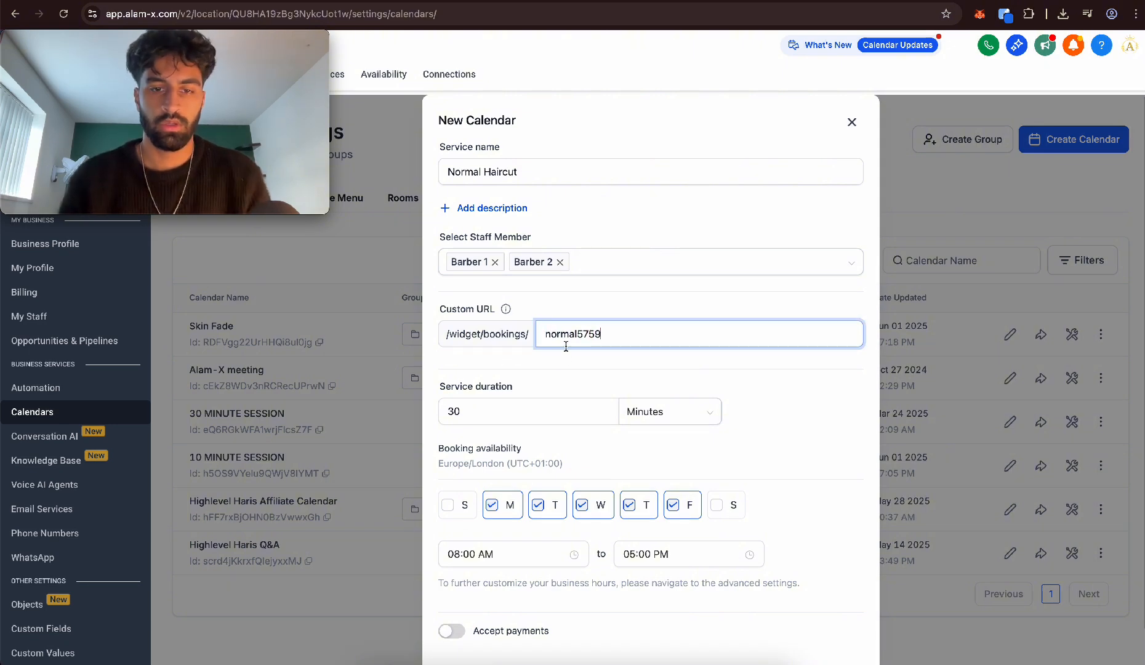
click(501, 406)
click(519, 401)
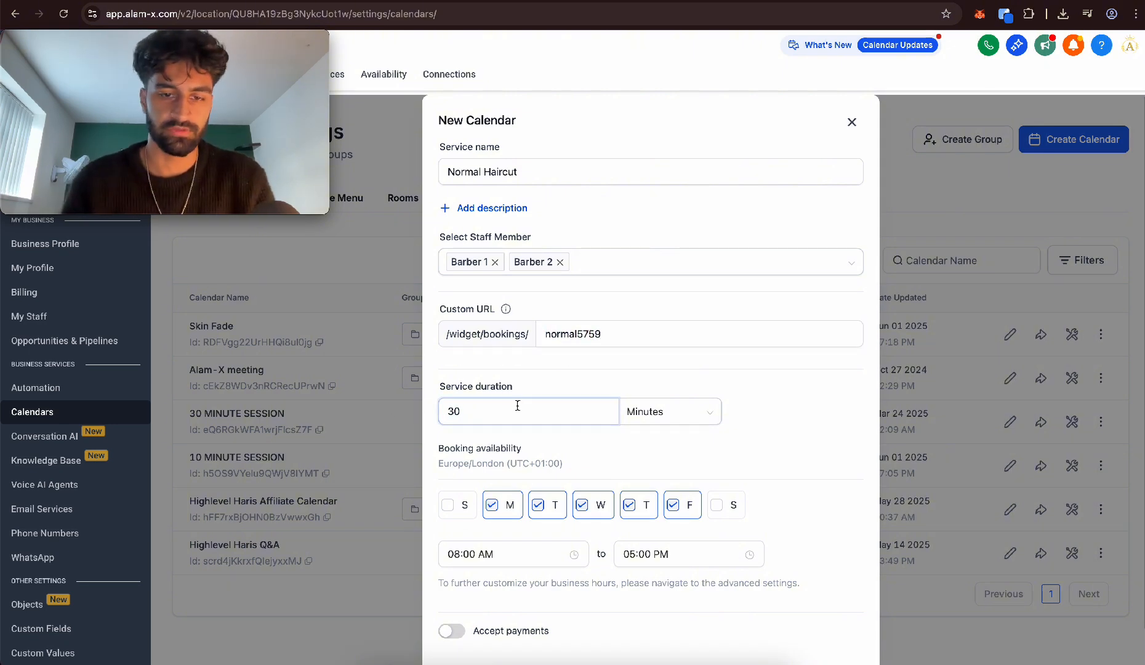
Add Saturday and Sunday to Normal Haircut's booking availability and set the end time to 11:00 PM
click(737, 517)
click(511, 553)
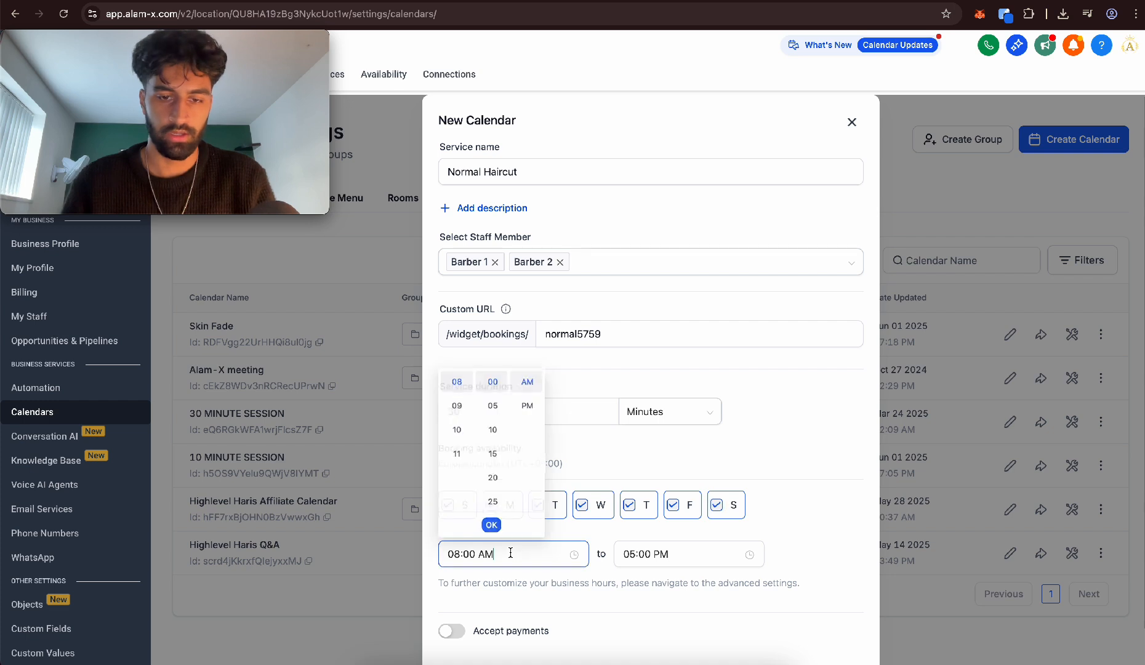
click(659, 553)
scroll(631, 503, down, 2)
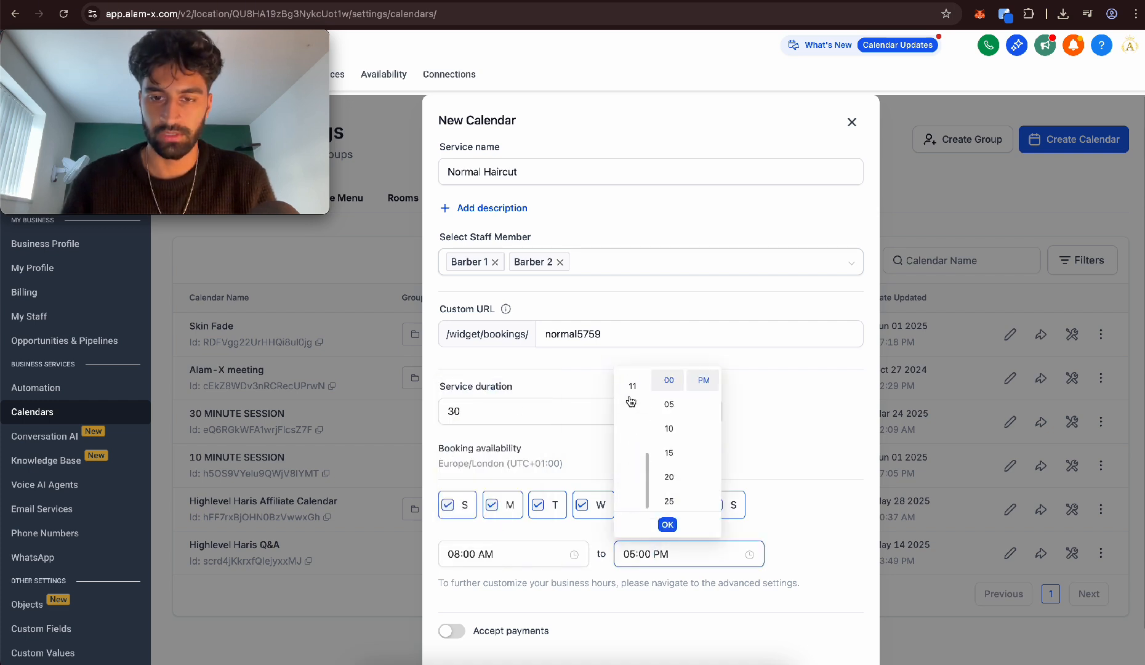
click(632, 380)
click(667, 524)
Continue to the Normal Haircut calendar's advanced settings and assign it to the Barbering Services group
scroll(595, 531, down, 1)
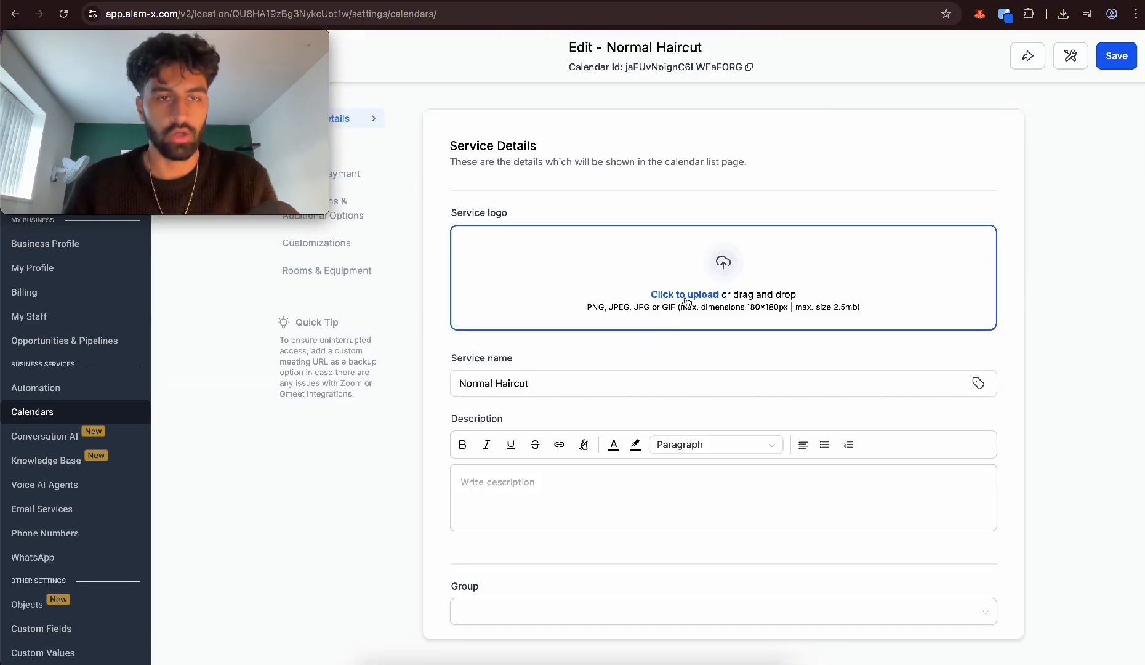
scroll(685, 302, down, 1)
scroll(597, 394, down, 4)
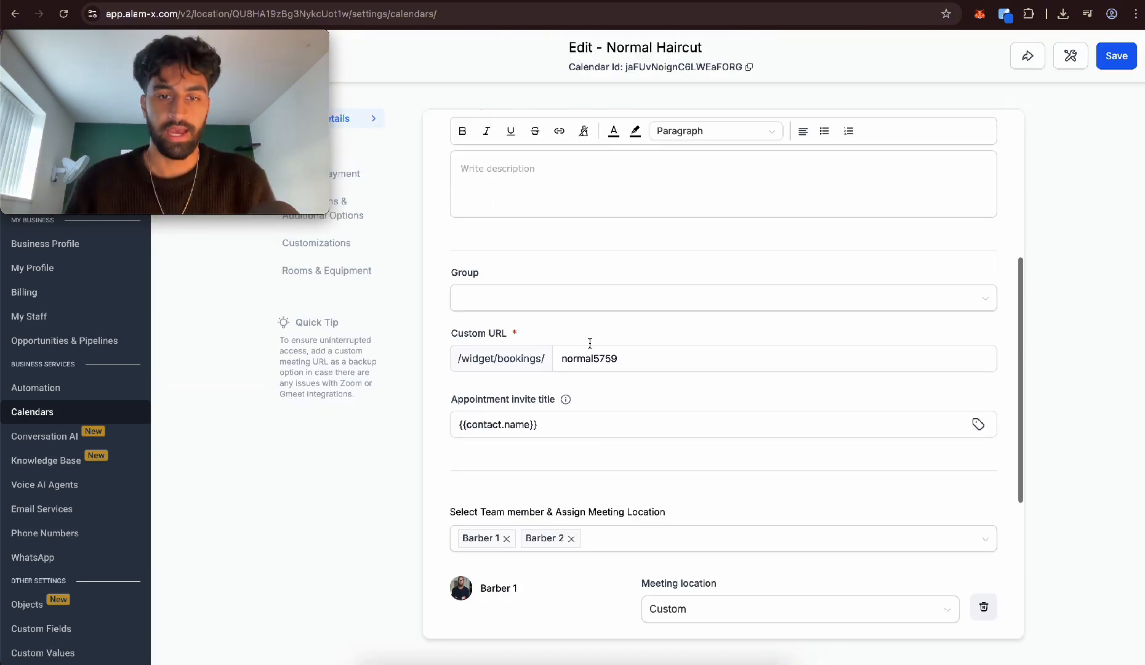
click(579, 298)
click(487, 378)
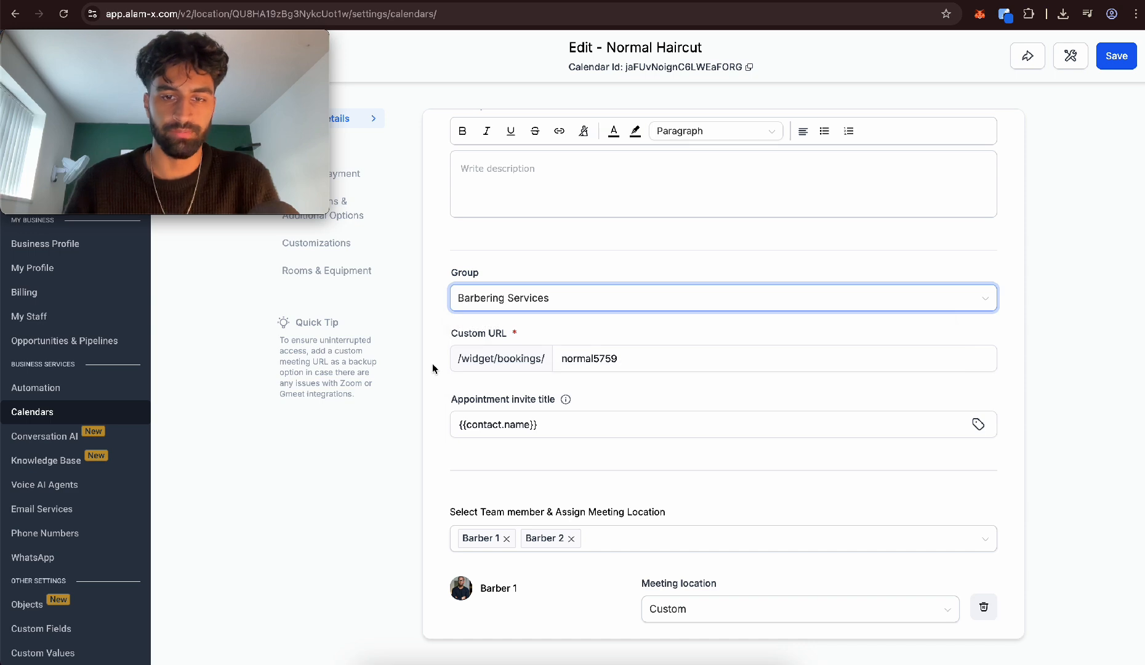
Set the Normal Haircut calendar's service interval to 30 minutes in its availability settings
scroll(432, 364, down, 4)
click(360, 153)
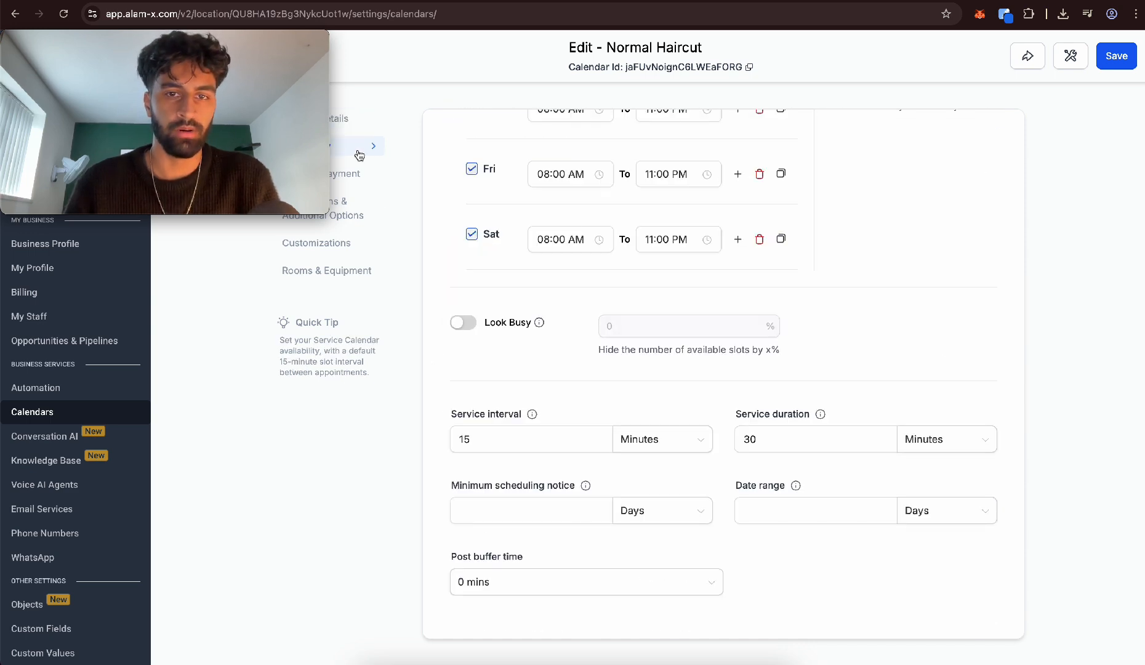
drag(515, 439, 364, 437)
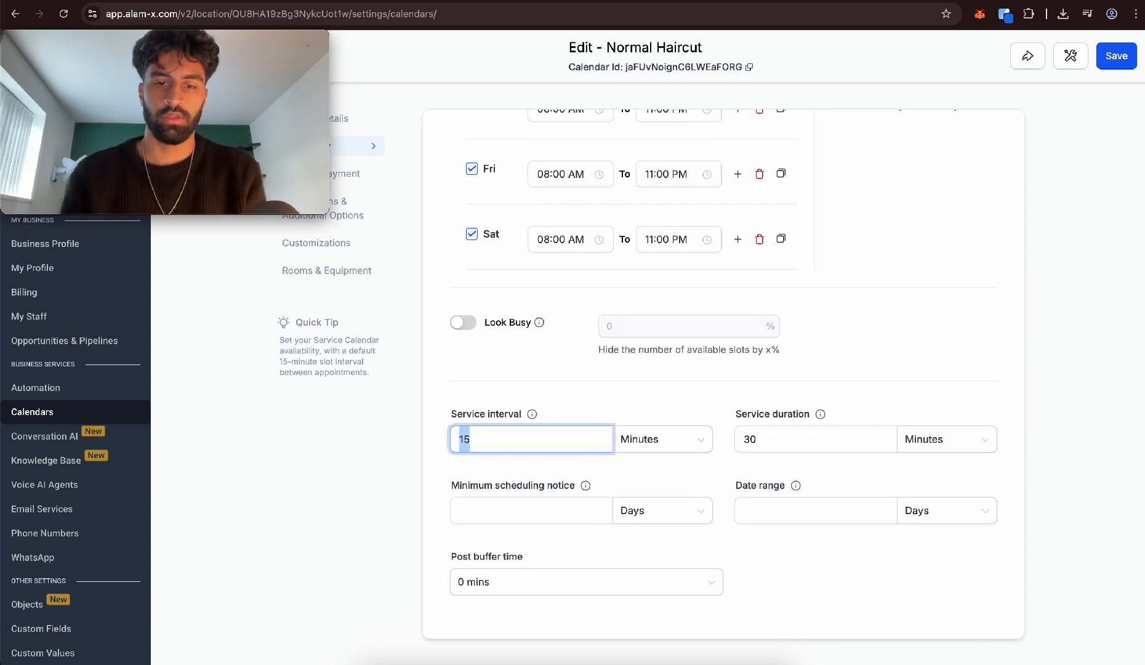
text(30)
click(471, 382)
Enable payments for the Normal Haircut calendar with a total amount of 10 USD
click(368, 178)
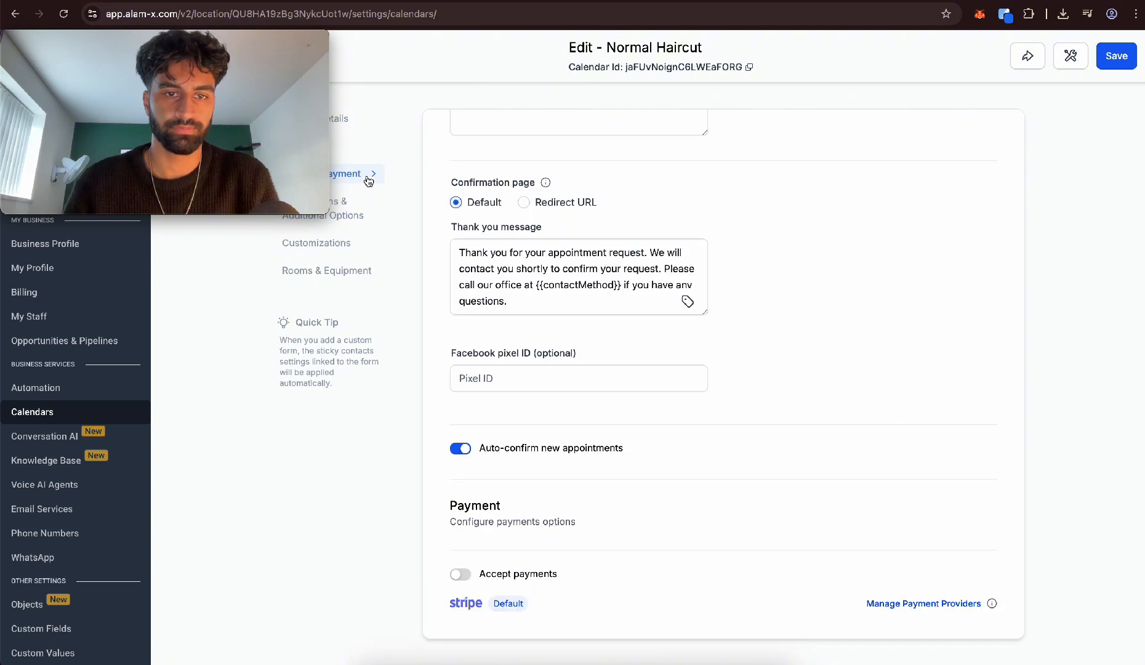
click(460, 573)
scroll(514, 400, down, 4)
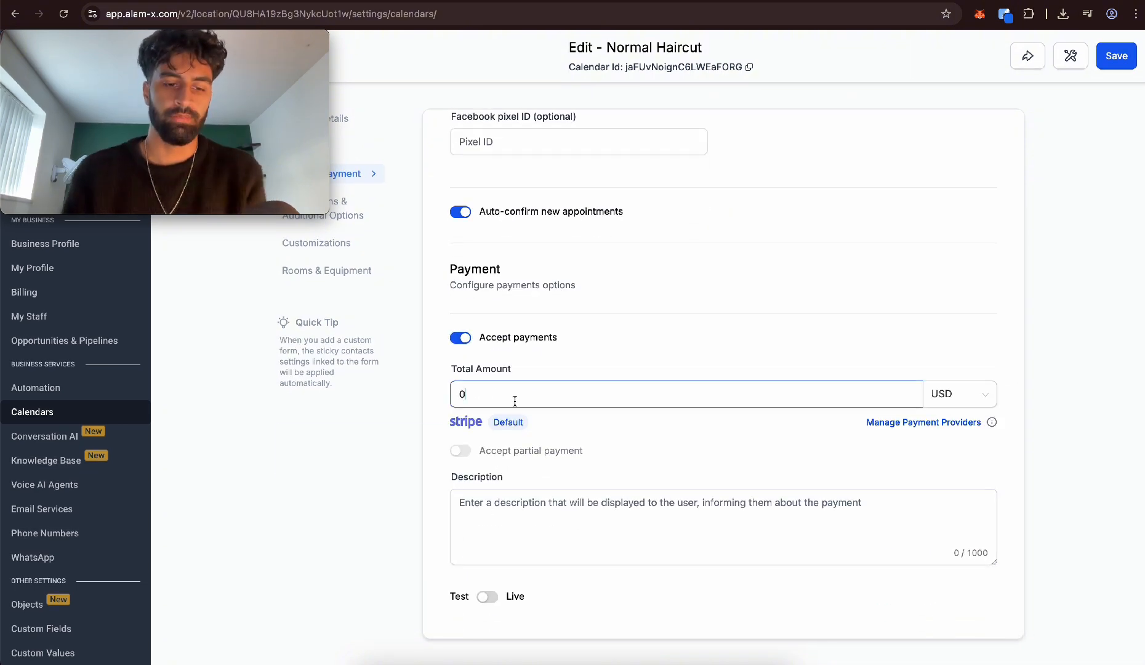
text(10)
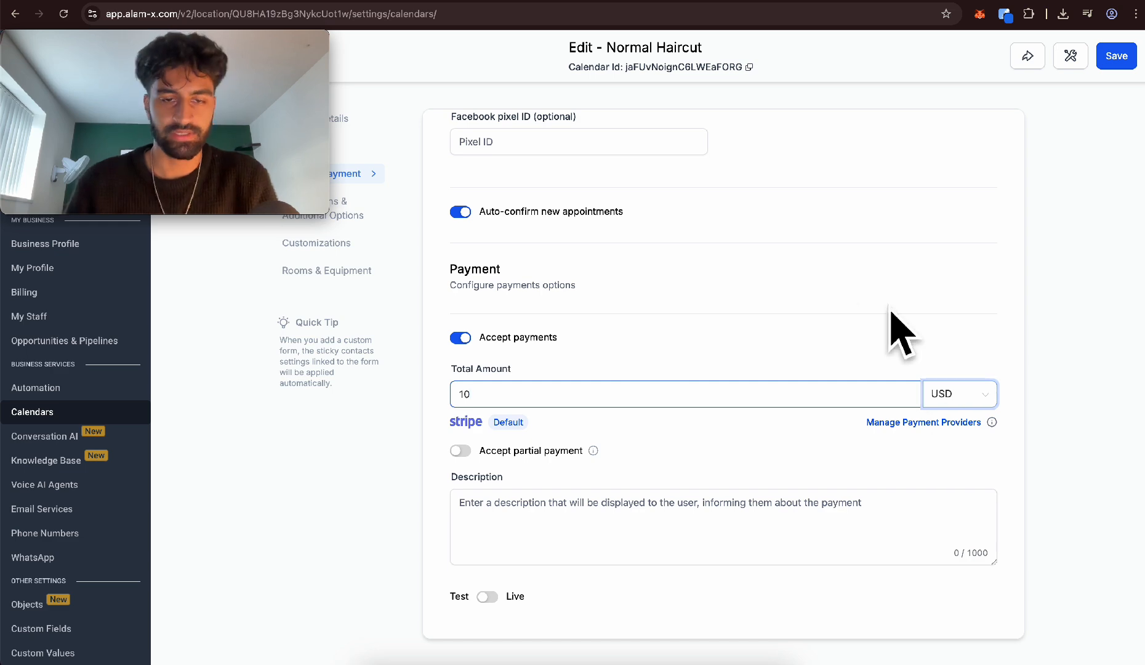
Review the notification types and additional options of the Normal Haircut calendar
click(363, 213)
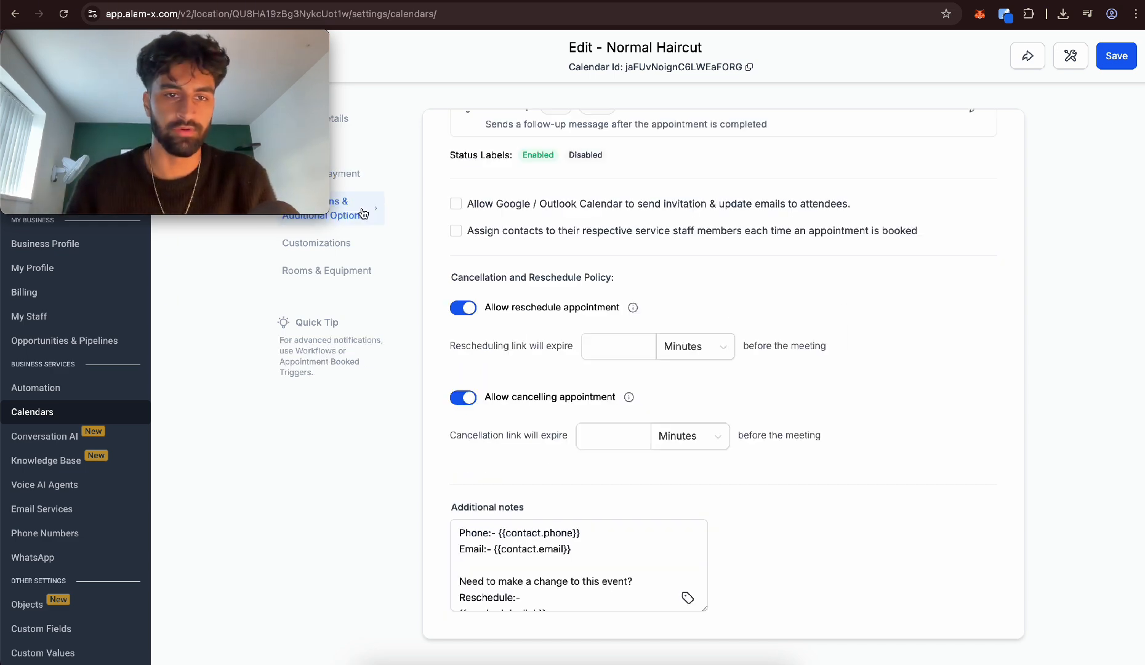
scroll(523, 307, up, 5)
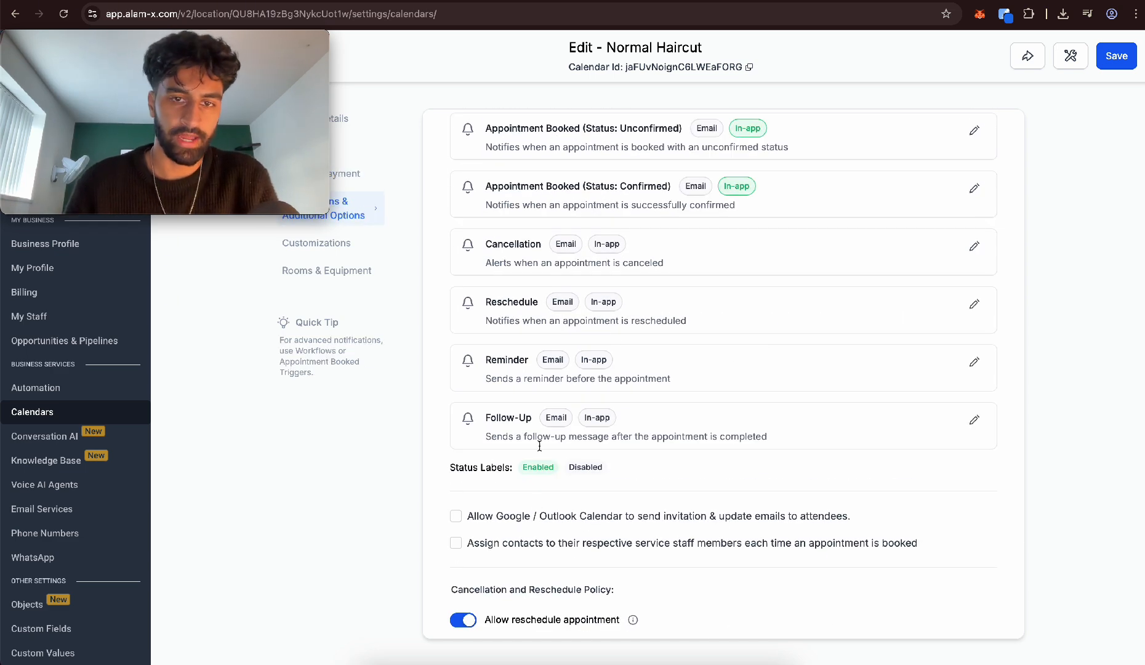
scroll(611, 322, up, 1)
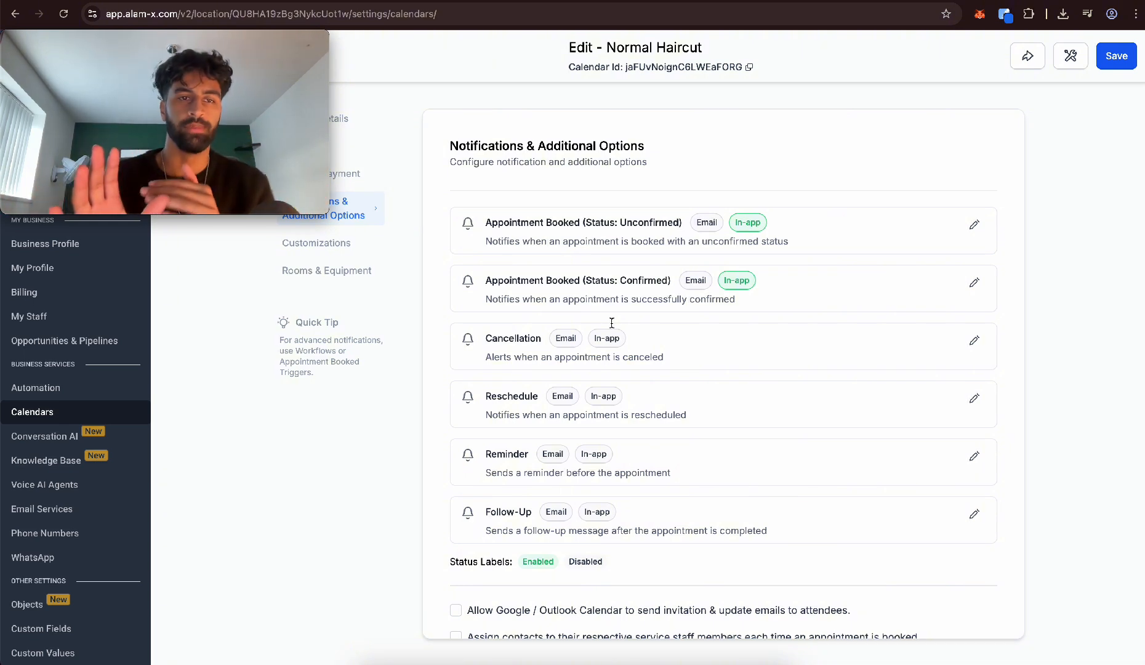
click(324, 250)
click(353, 221)
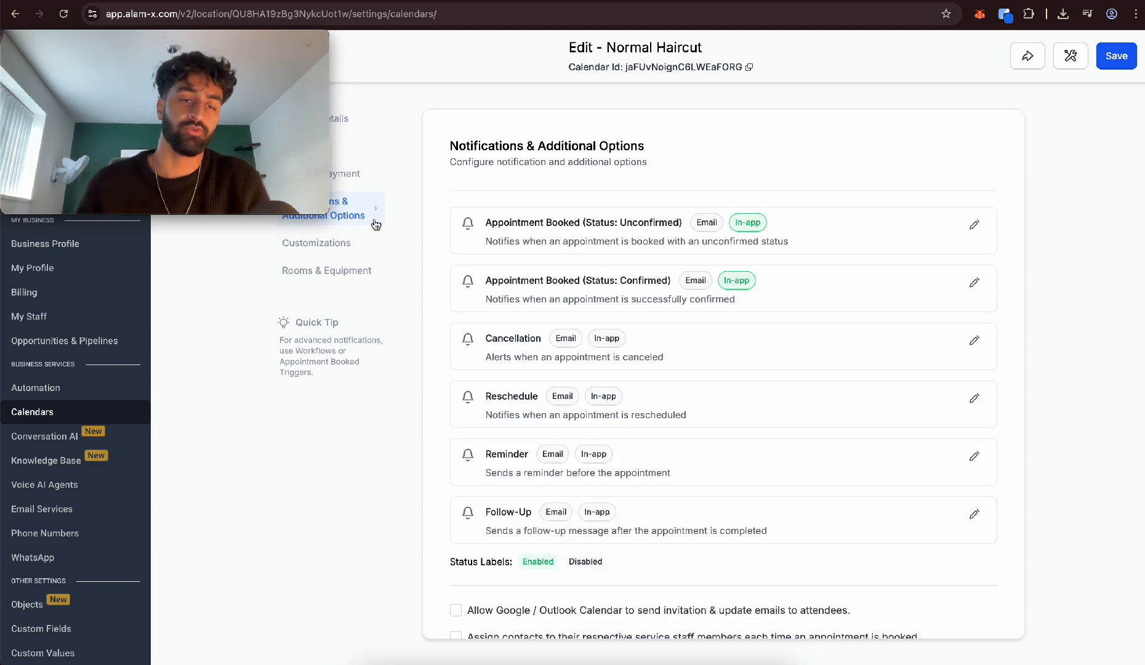
Set the Normal Haircut calendar widget's background color to black (#000000FF) in its customizations
click(344, 249)
scroll(484, 414, up, 3)
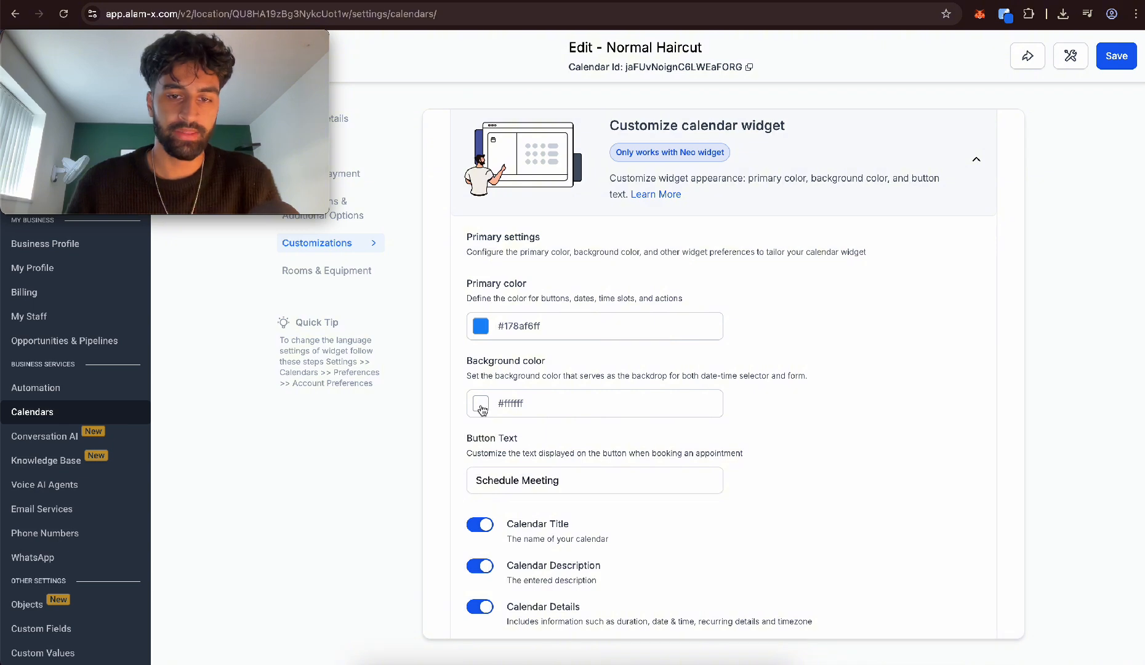
click(482, 410)
drag(447, 455, 395, 555)
click(640, 414)
Set the Normal Haircut widget's primary color to gold (#CCA404FF) and save the calendar
click(483, 332)
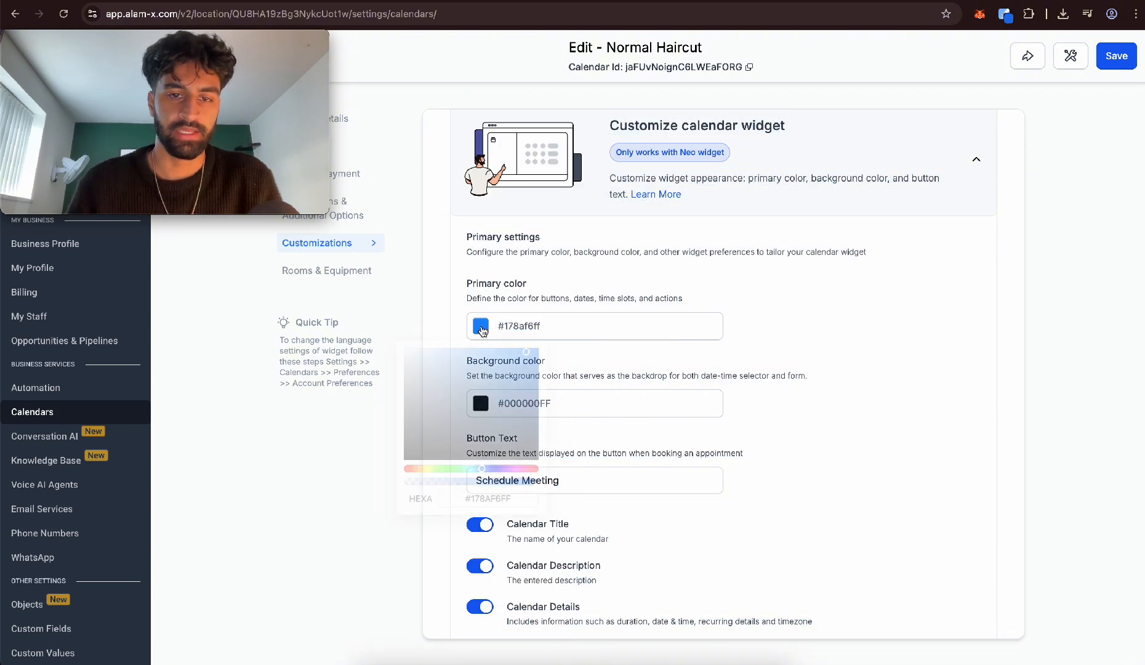
click(421, 480)
drag(482, 405, 540, 372)
click(842, 293)
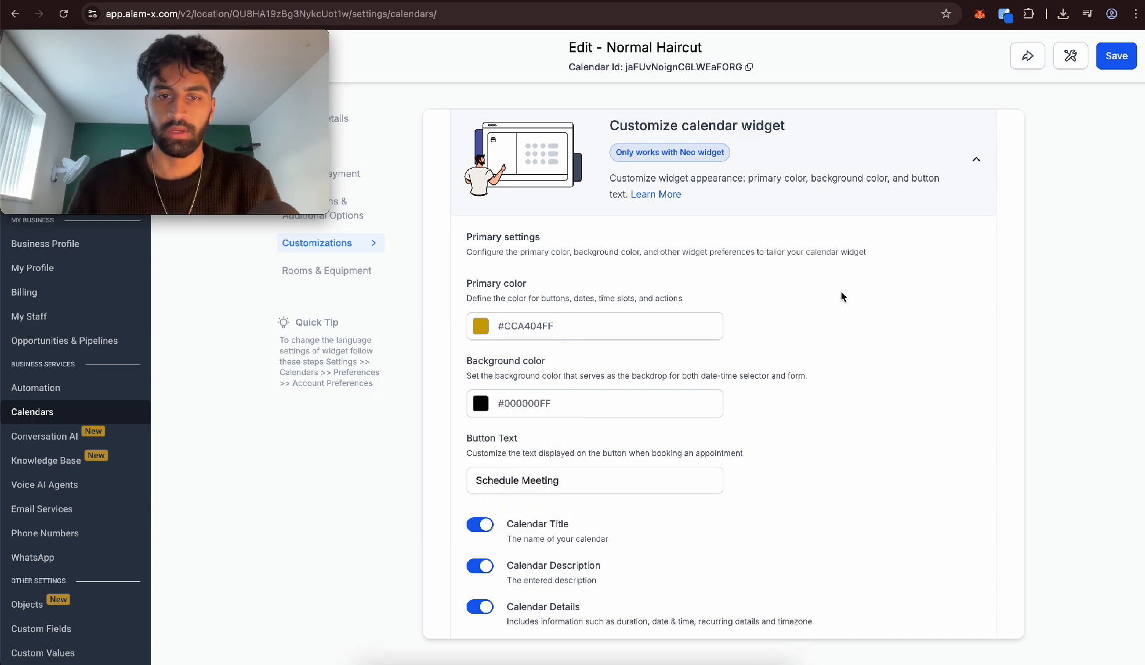
click(1118, 50)
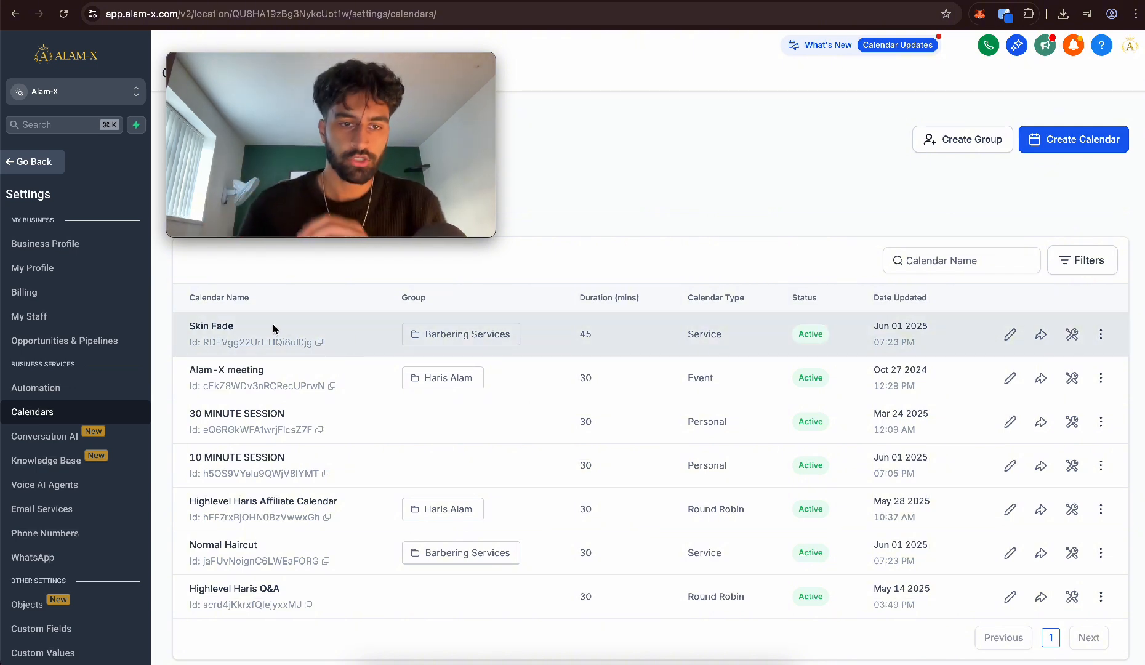
Open the Skin Fade calendar for editing and upload the barbershop logo as its service logo
click(1007, 341)
click(627, 293)
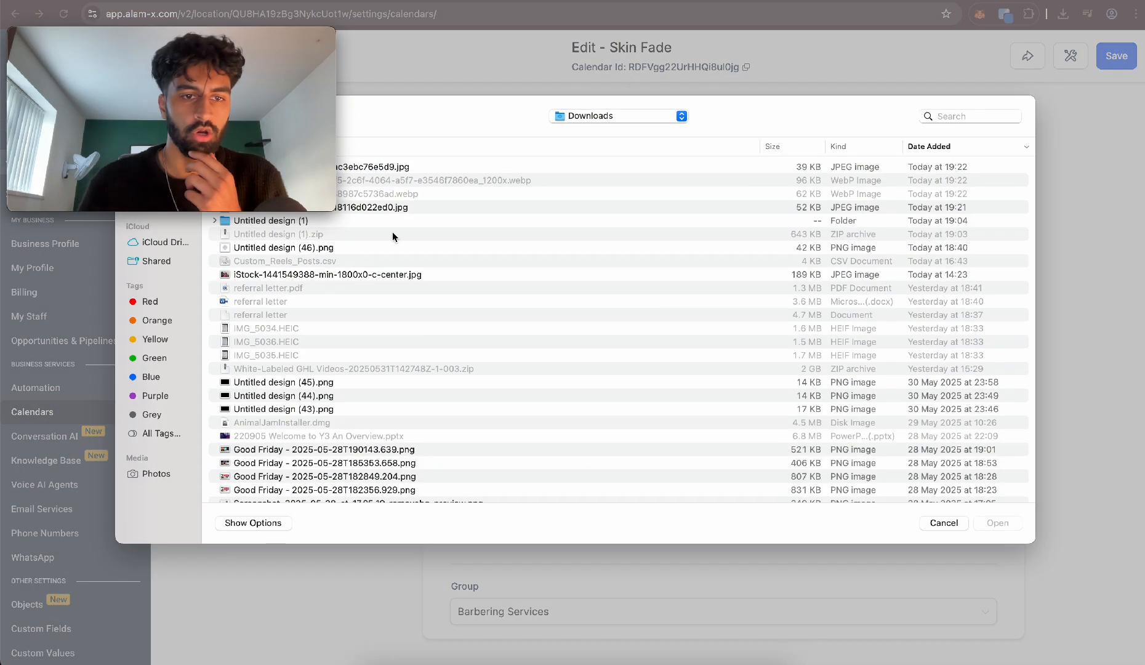
key(Escape)
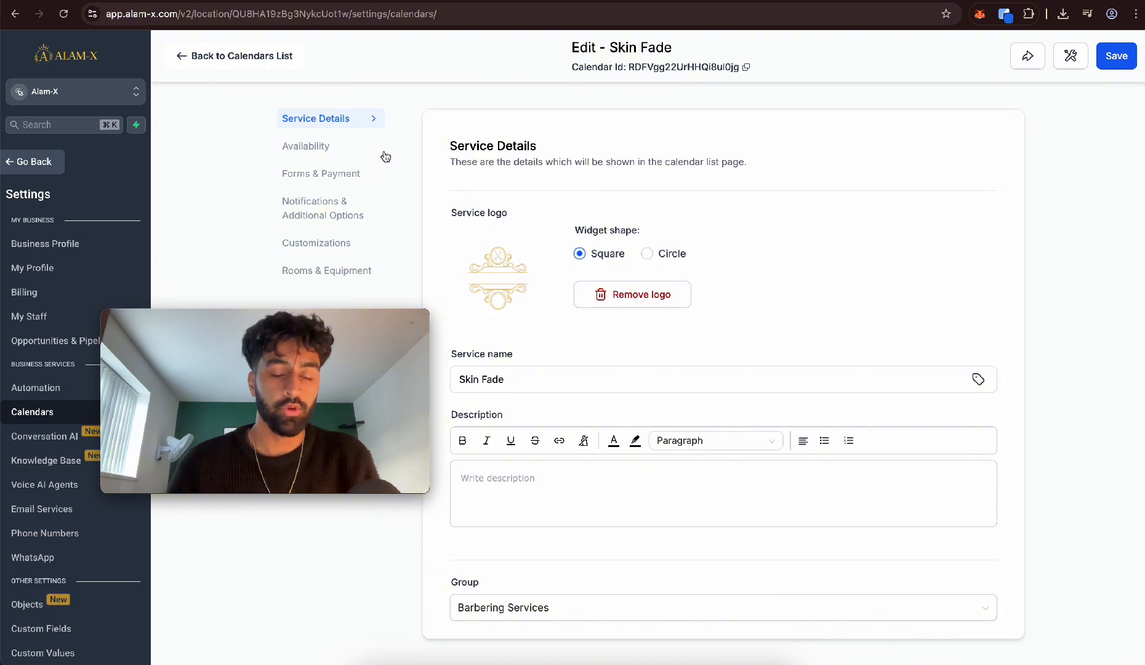
Upload a skin fade photo as the Skin Fade calendar's service cover image and save the calendar
click(342, 246)
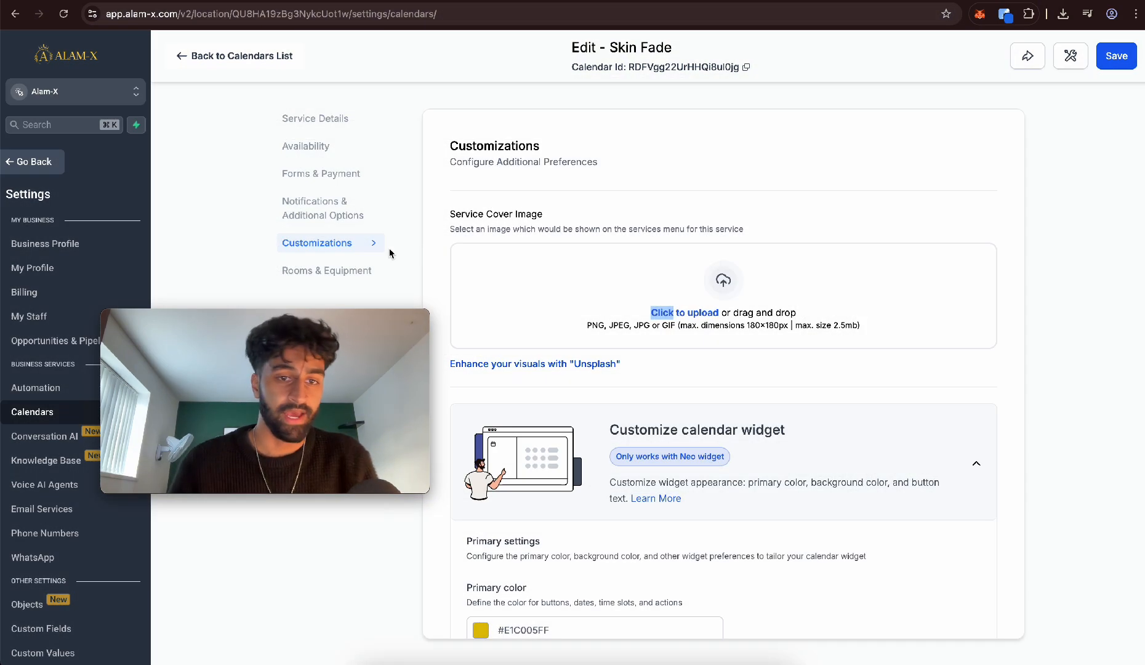
click(553, 293)
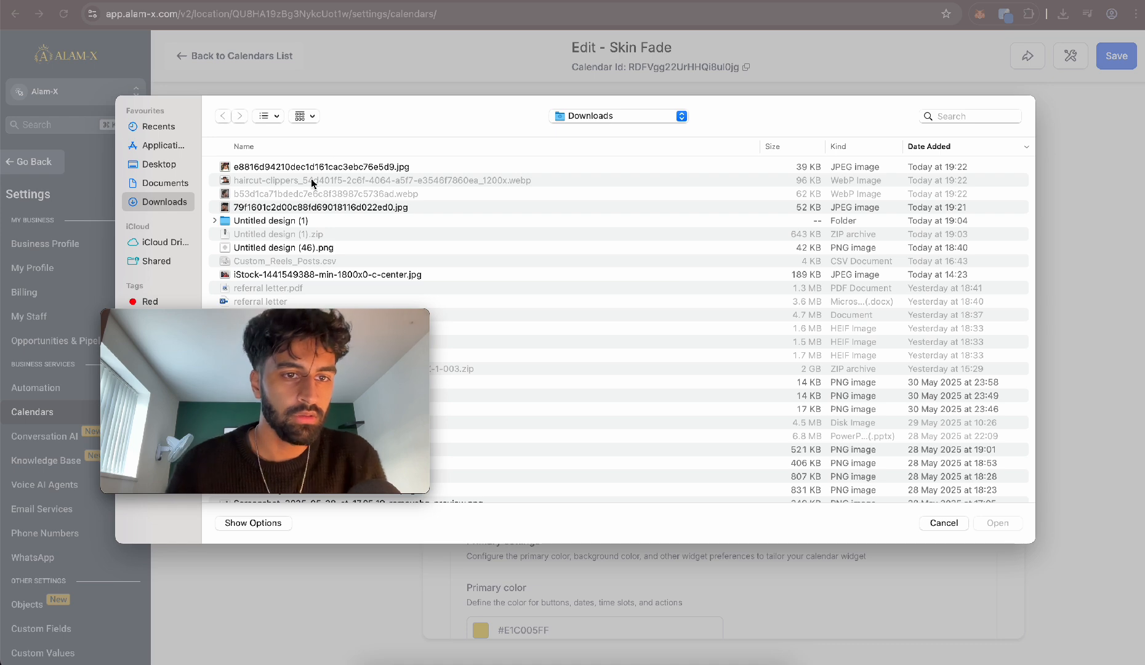
key(Escape)
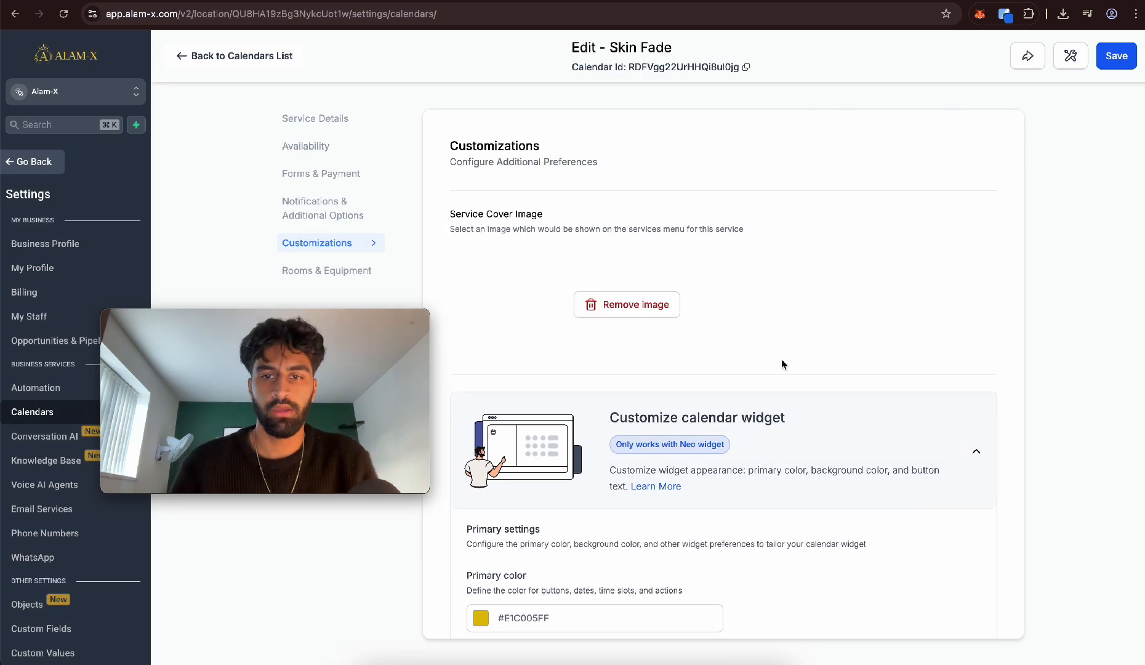
click(1118, 58)
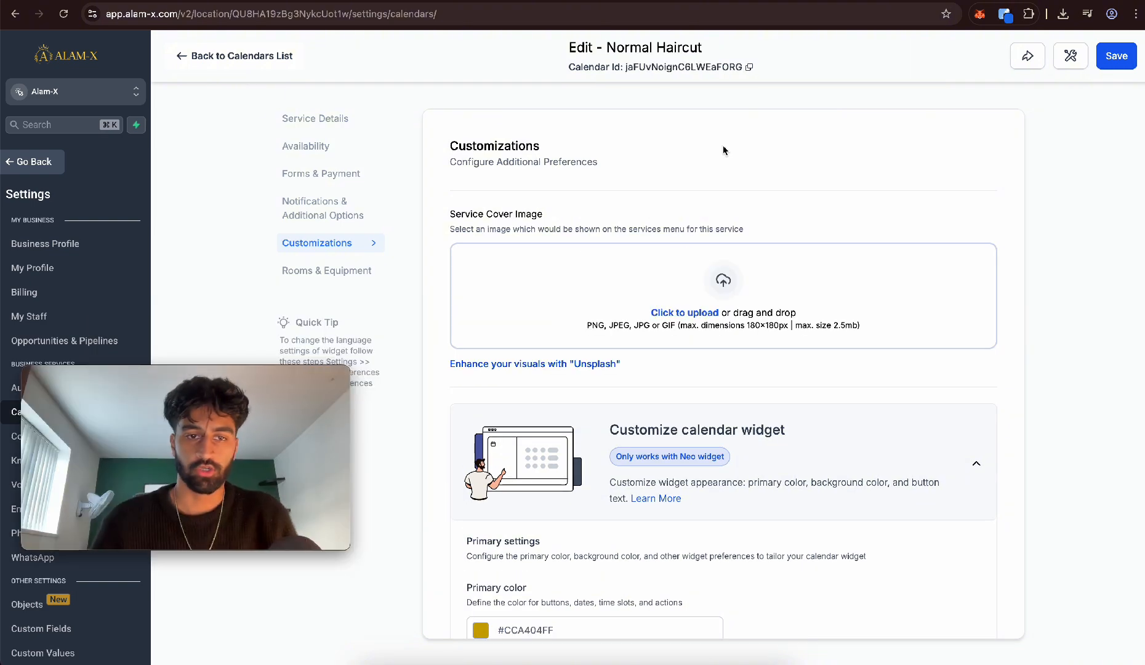
Upload e8816d94210dec1d161cac3ebc76e5d9.jpg as the Normal Haircut calendar's service cover image and save the calendar
click(677, 274)
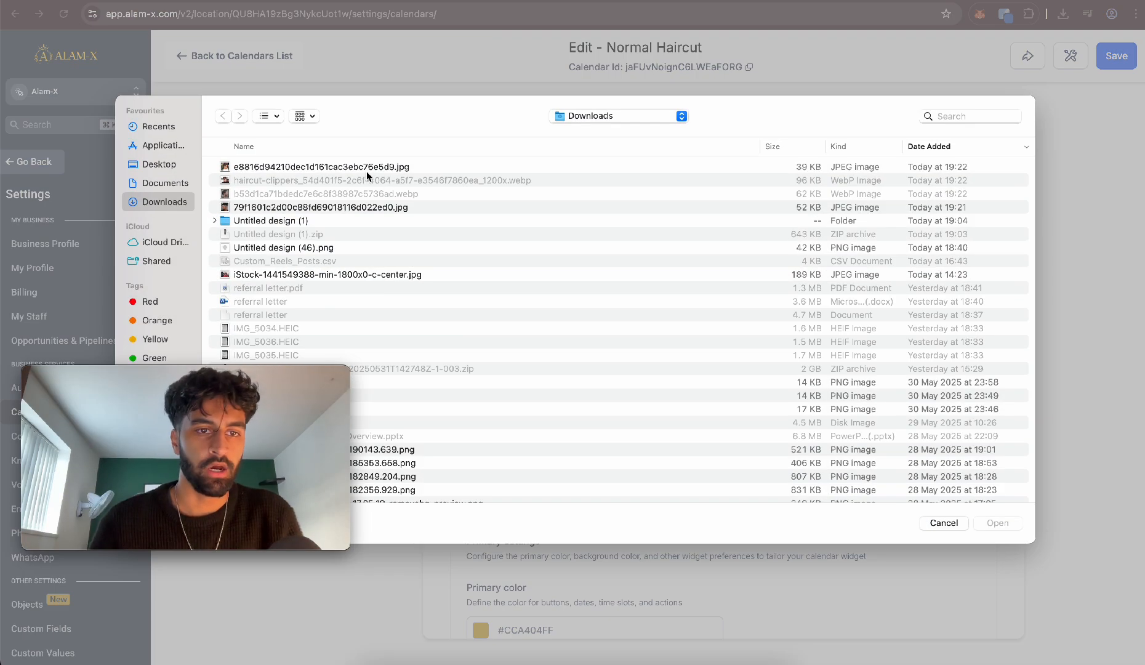
double_click(365, 171)
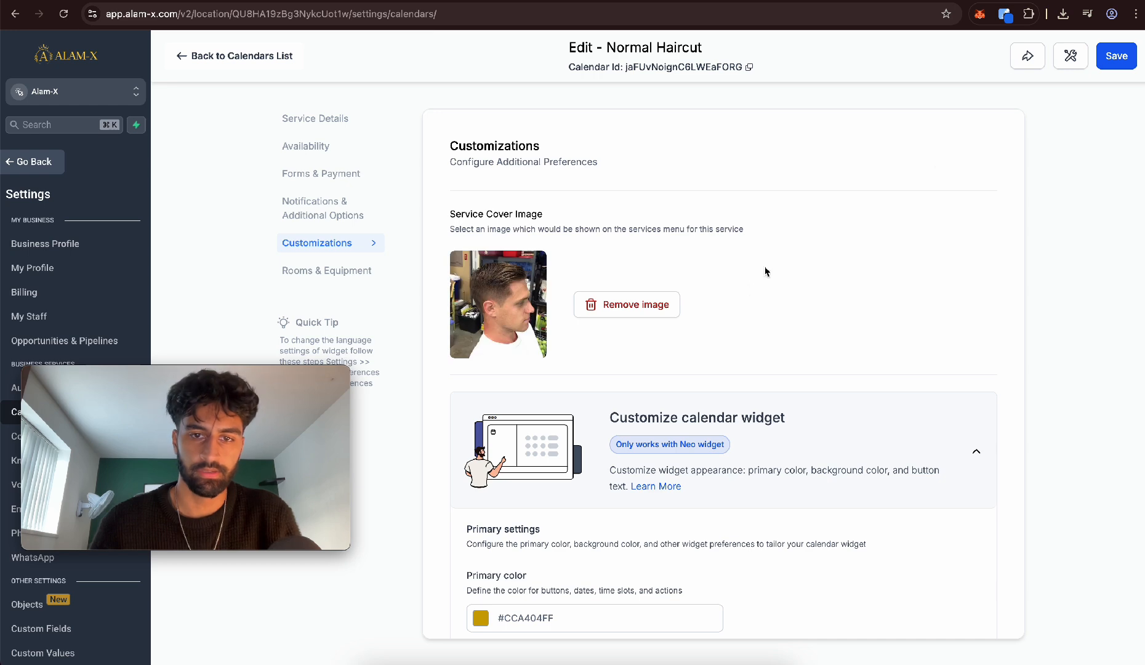
click(1116, 55)
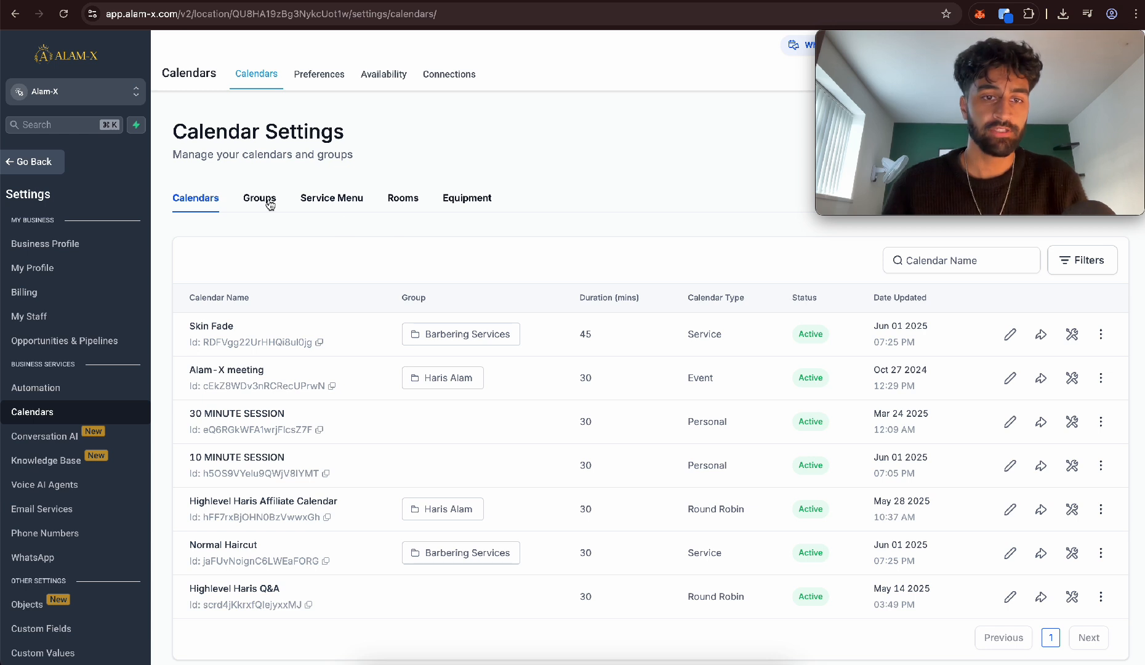
Copy the Barbering Services group's permanent link and open its booking page in a new browser tab
click(261, 203)
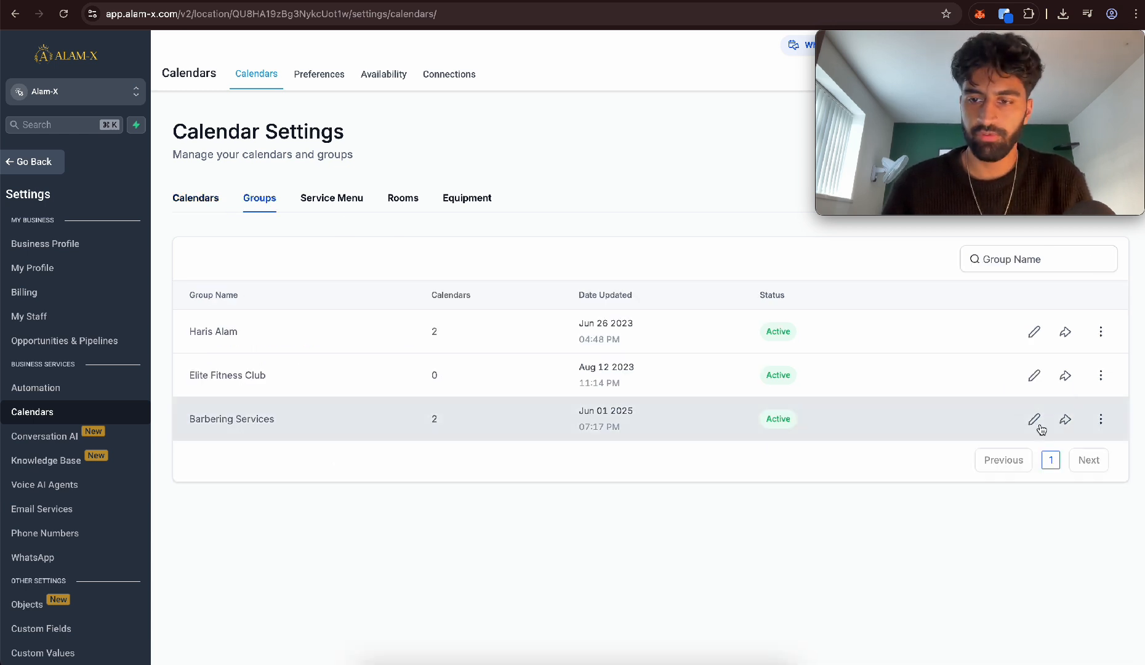
click(1066, 419)
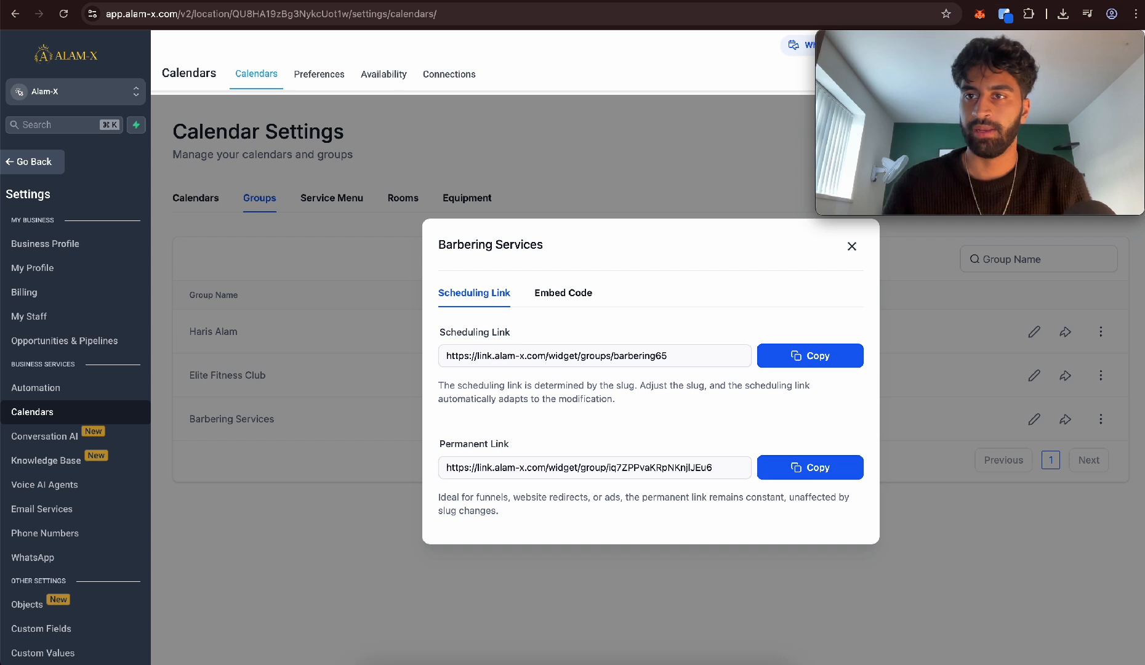
key(super+t)
key(super+v)
key(Return)
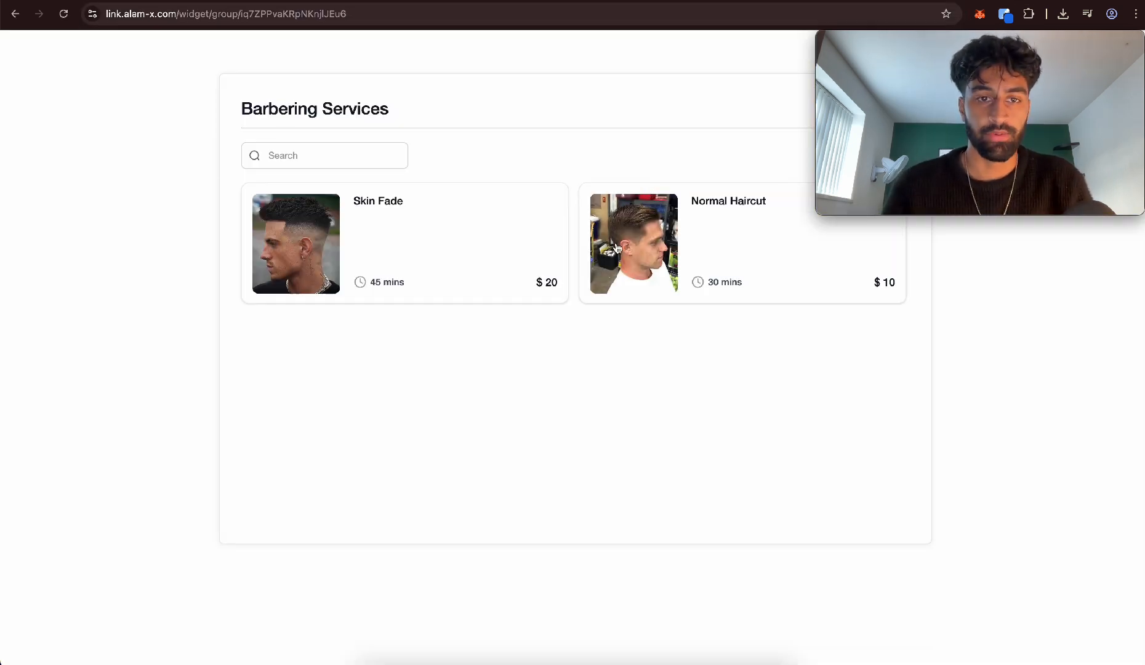
triple_click(255, 117)
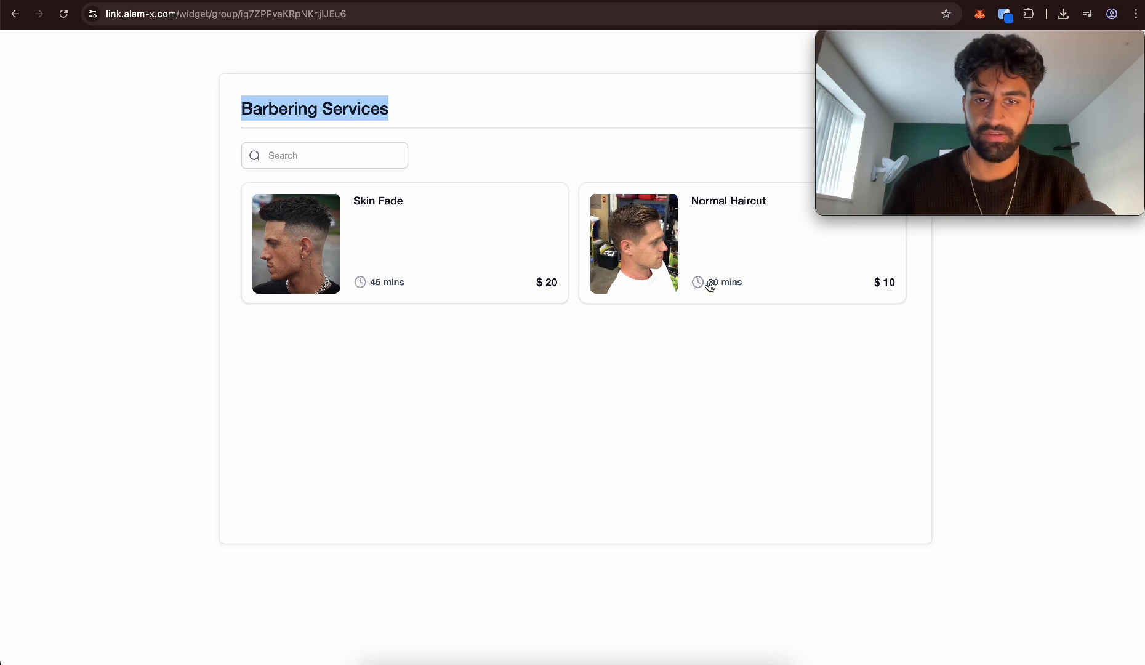
Preview the Skin Fade booking calendar for Barber 1, then return to the staff selection
click(514, 258)
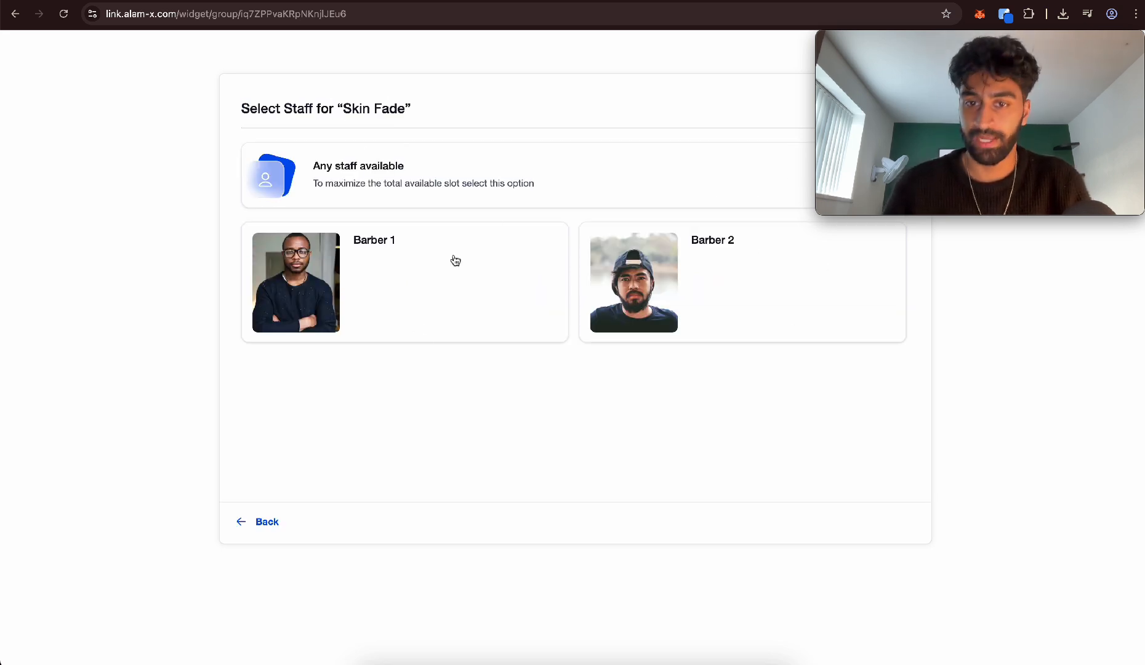
click(329, 281)
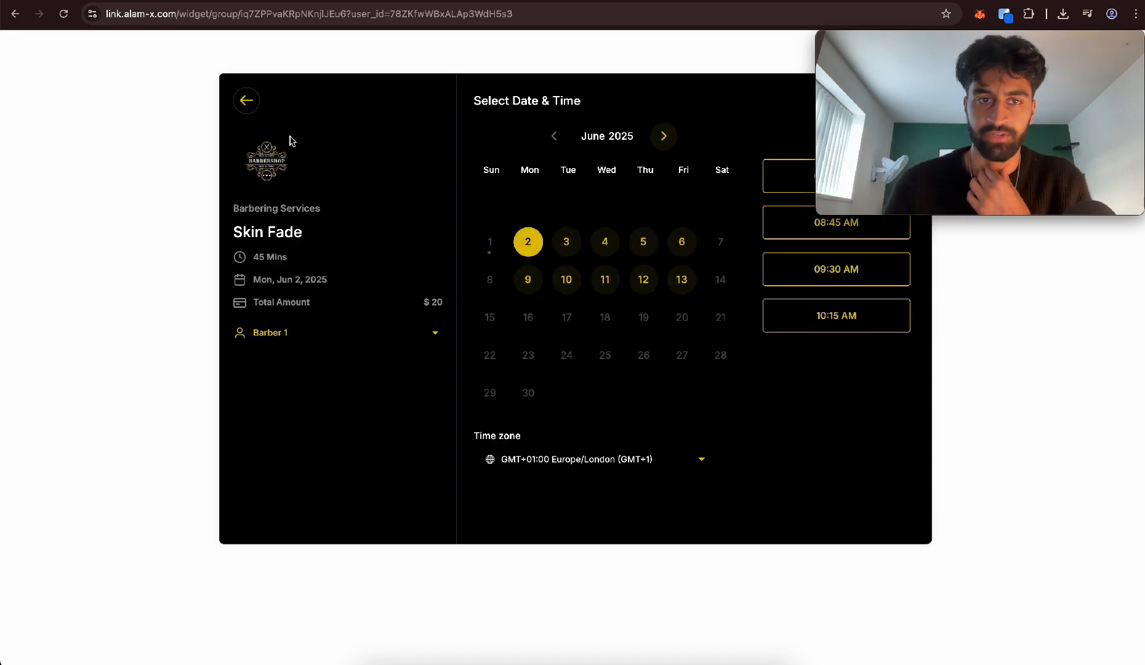
click(246, 100)
Choose Barber 2 and the 09:30 PM slot on June 1, 2025, and review the contact and payment form
click(676, 229)
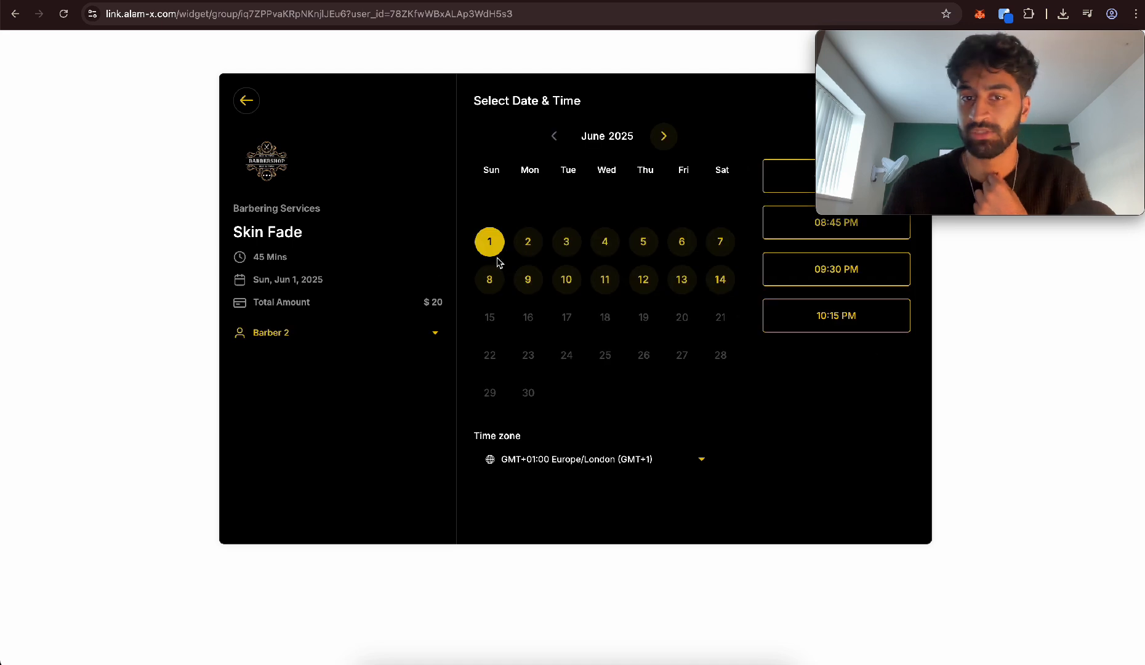
click(819, 280)
click(855, 277)
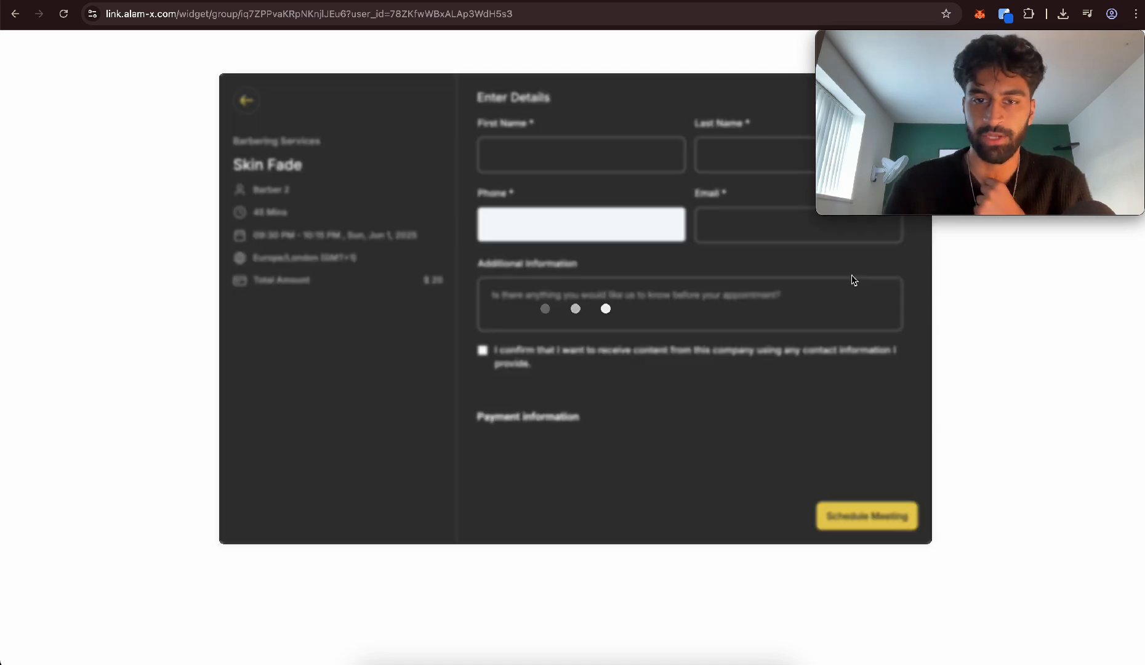
scroll(577, 367, down, 3)
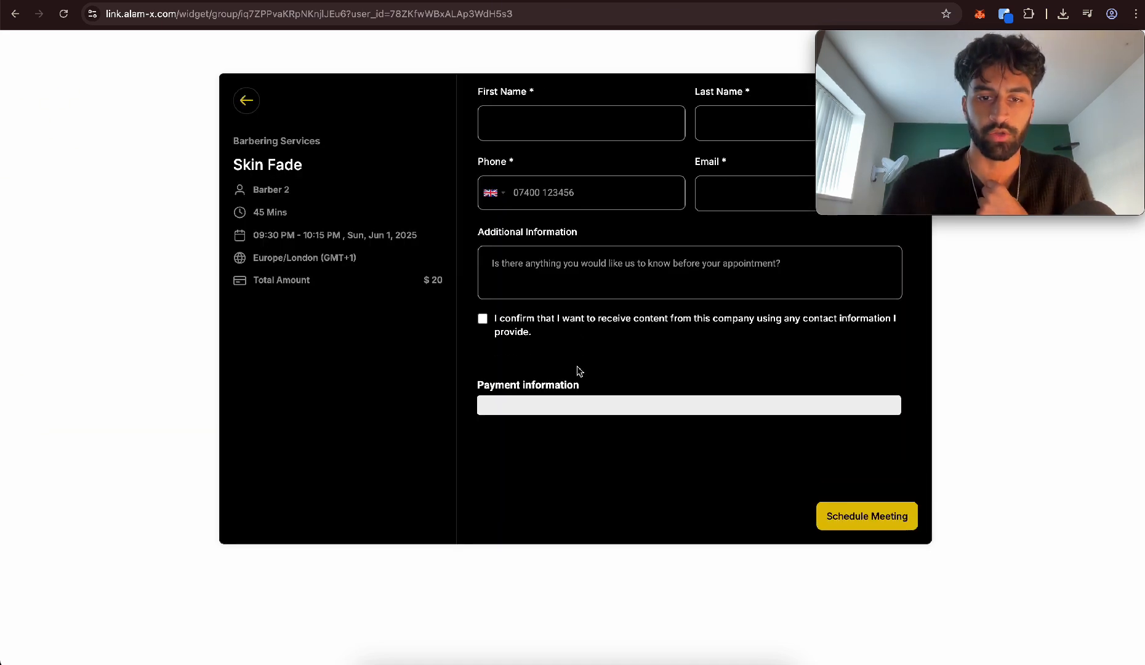
scroll(584, 441, down, 3)
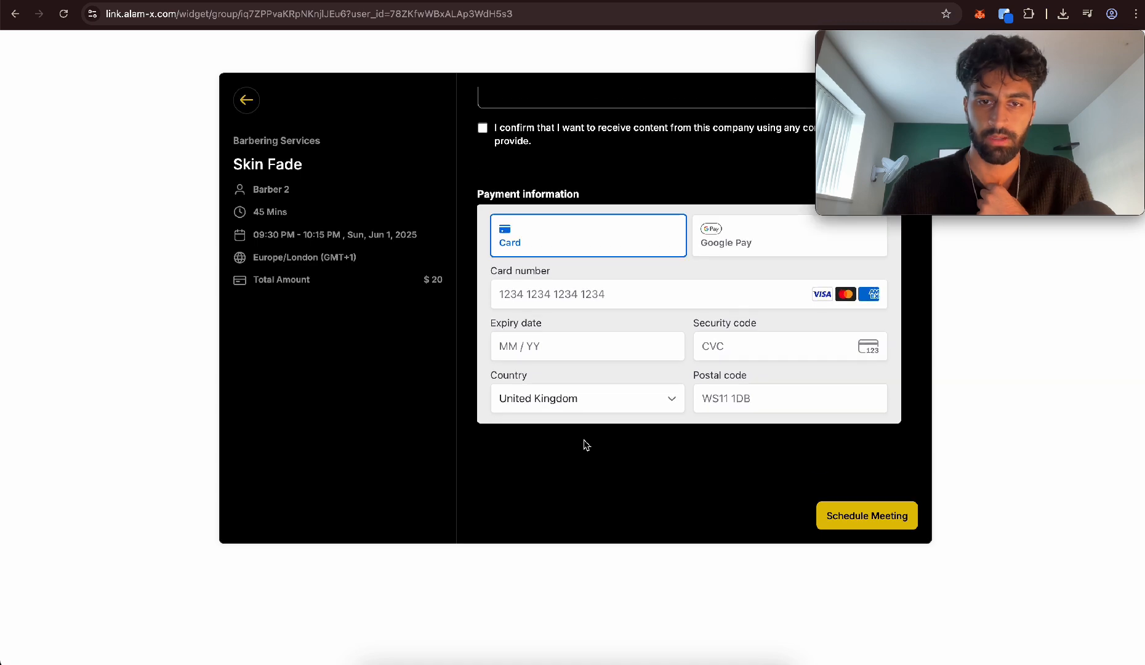
scroll(584, 441, up, 5)
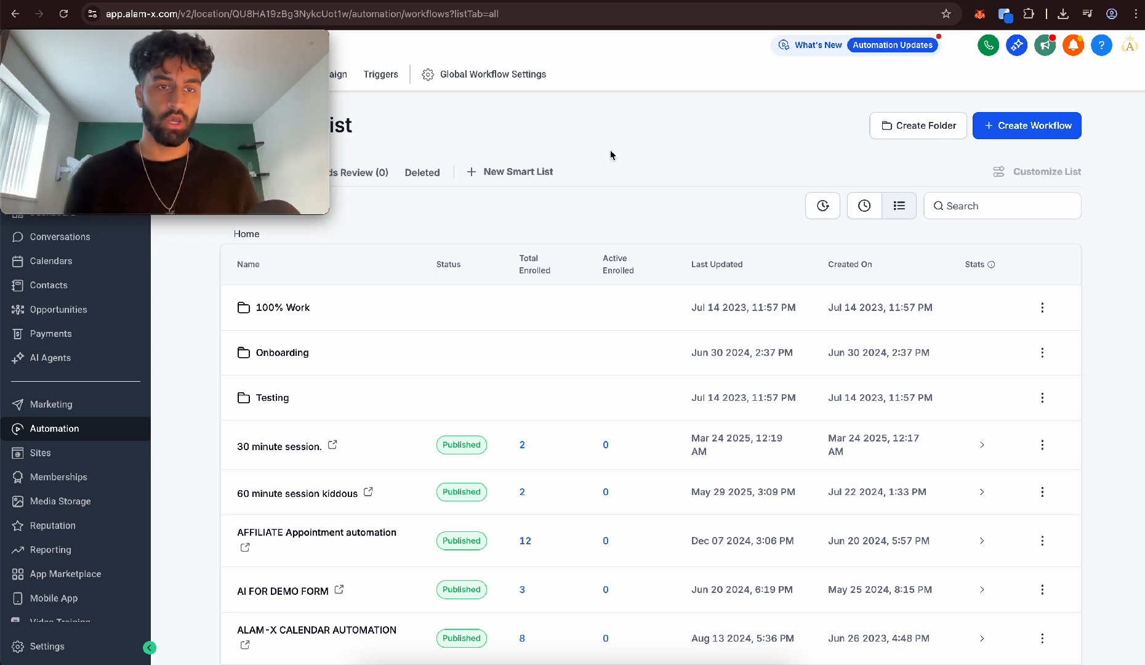
Create a new automation workflow from the Fast 5 Lite recipe
click(1022, 137)
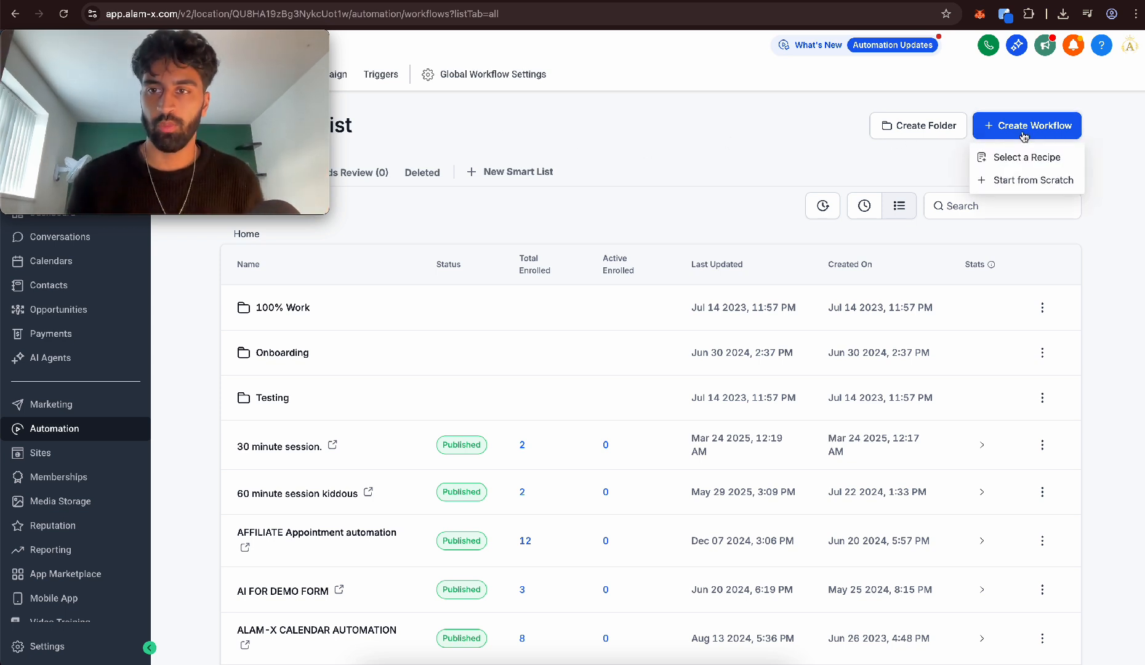
click(1001, 159)
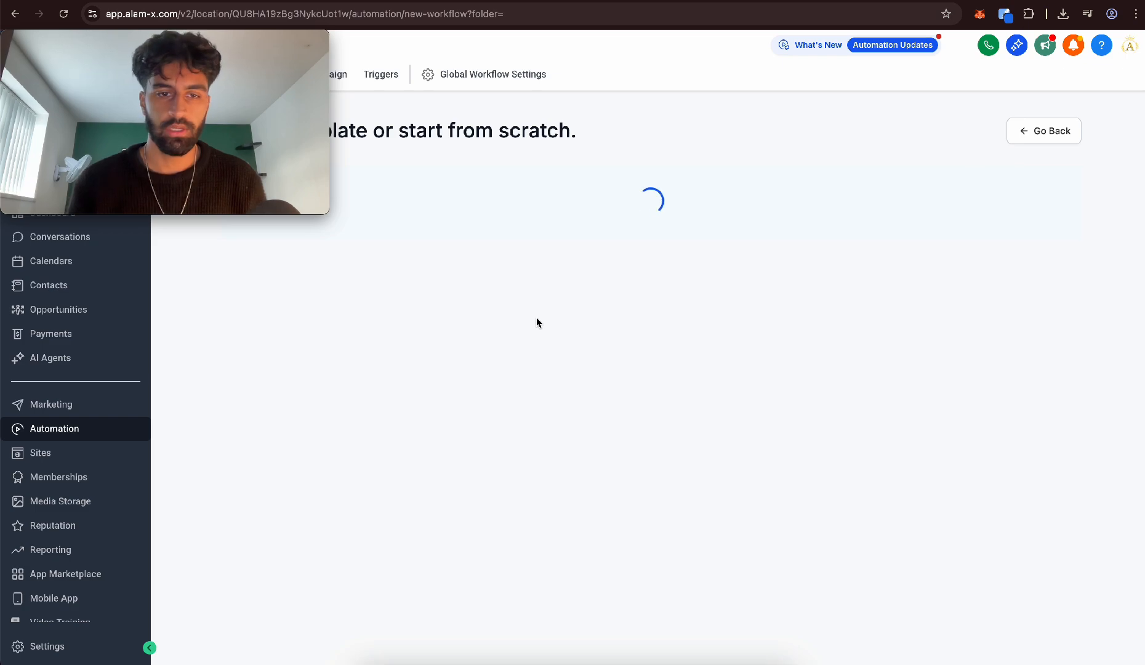
scroll(536, 322, down, 6)
scroll(536, 317, down, 4)
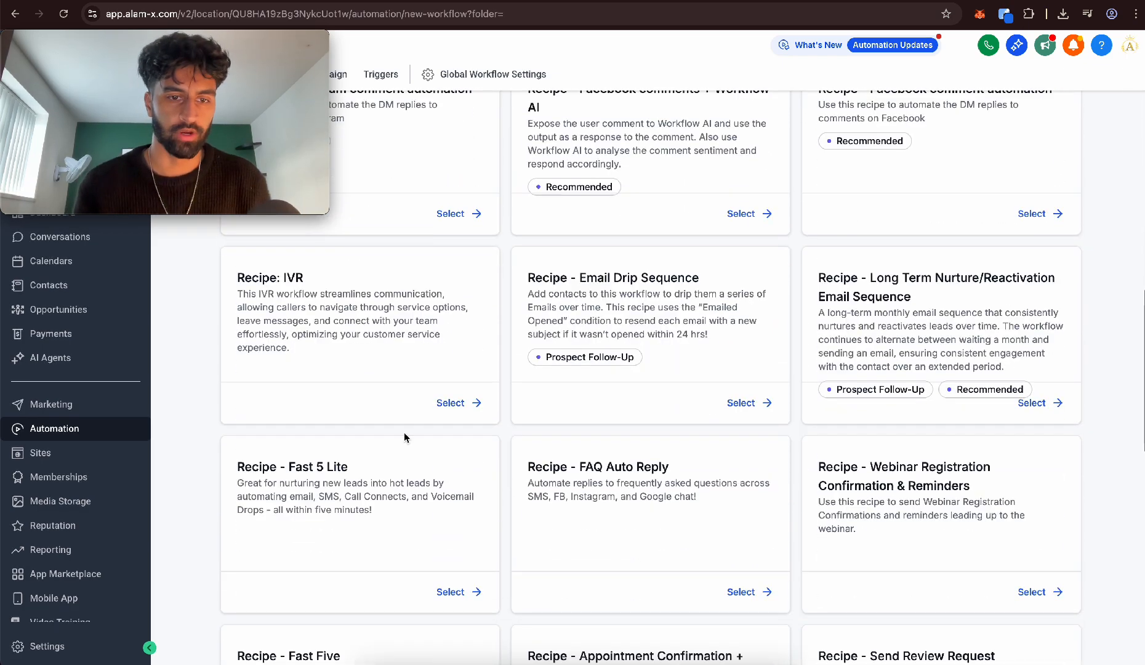
click(450, 586)
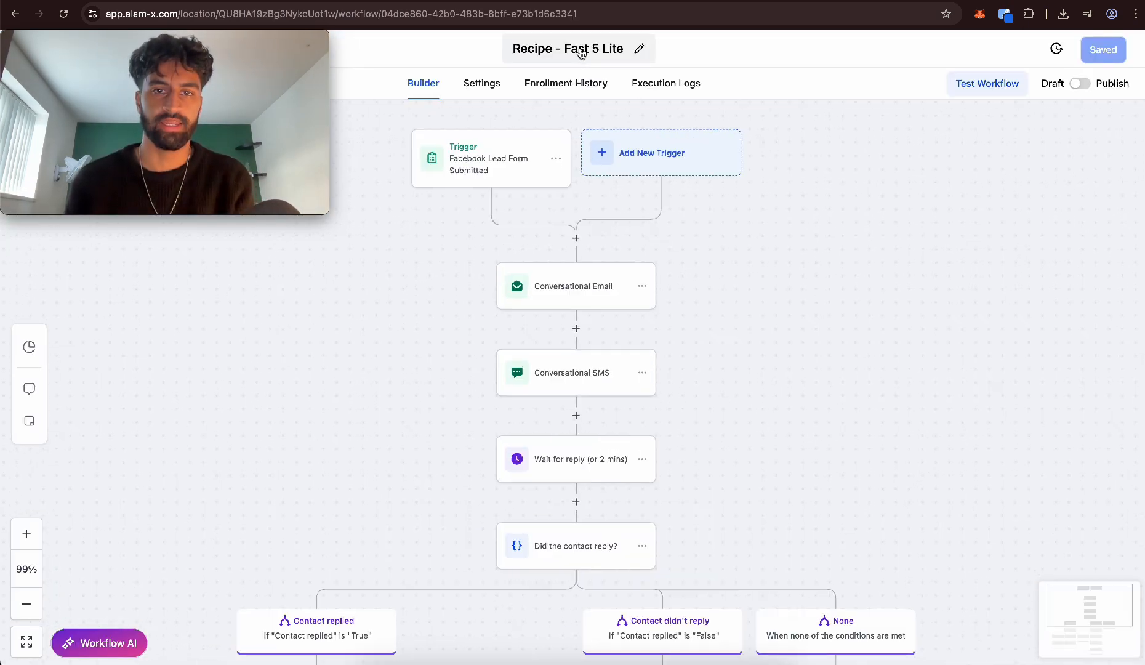
Rename the workflow to BARBER WORKFLOW
click(581, 51)
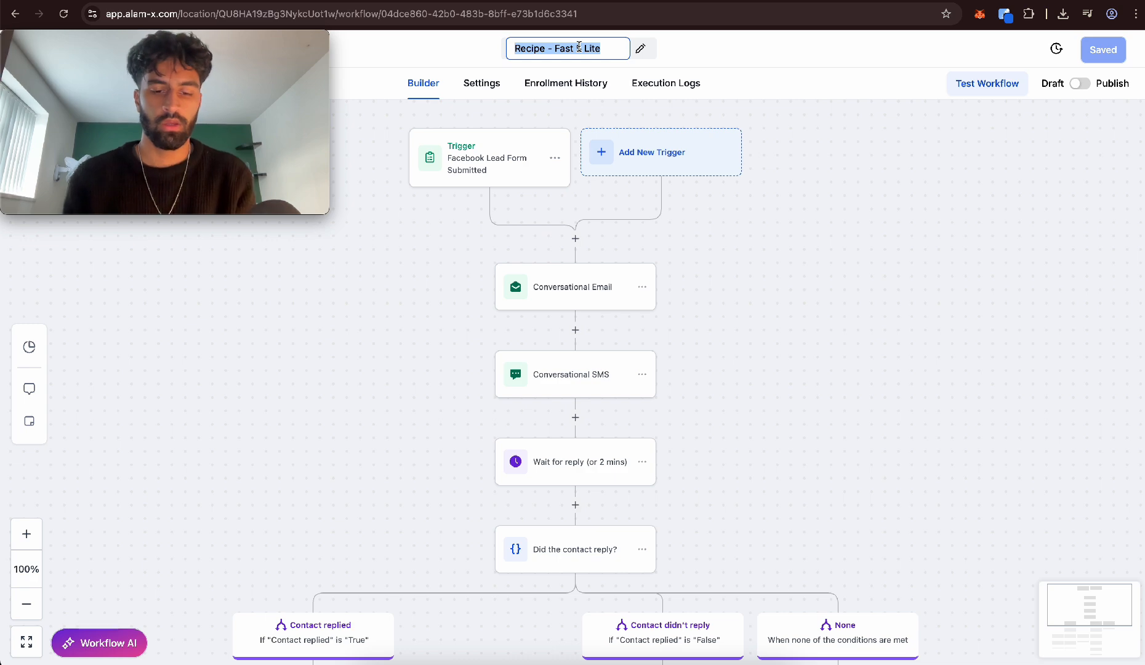
text(BARBER WP)
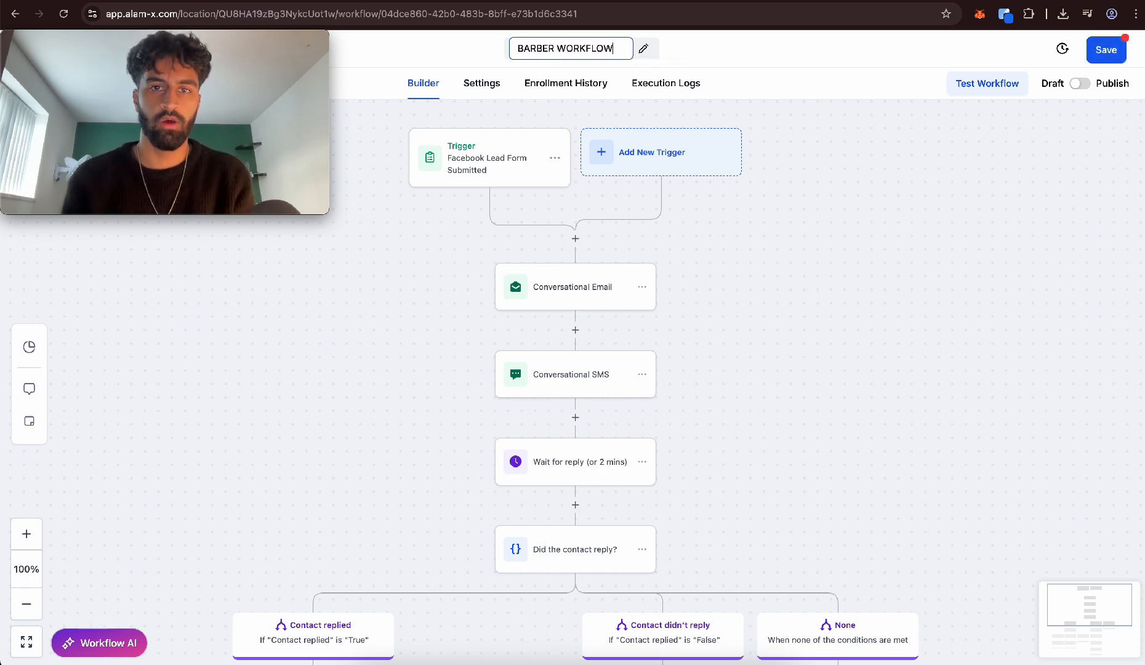
click(762, 259)
Examine the workflow's trigger, conversational email and SMS actions, wait step and reply branches
scroll(762, 258, down, 5)
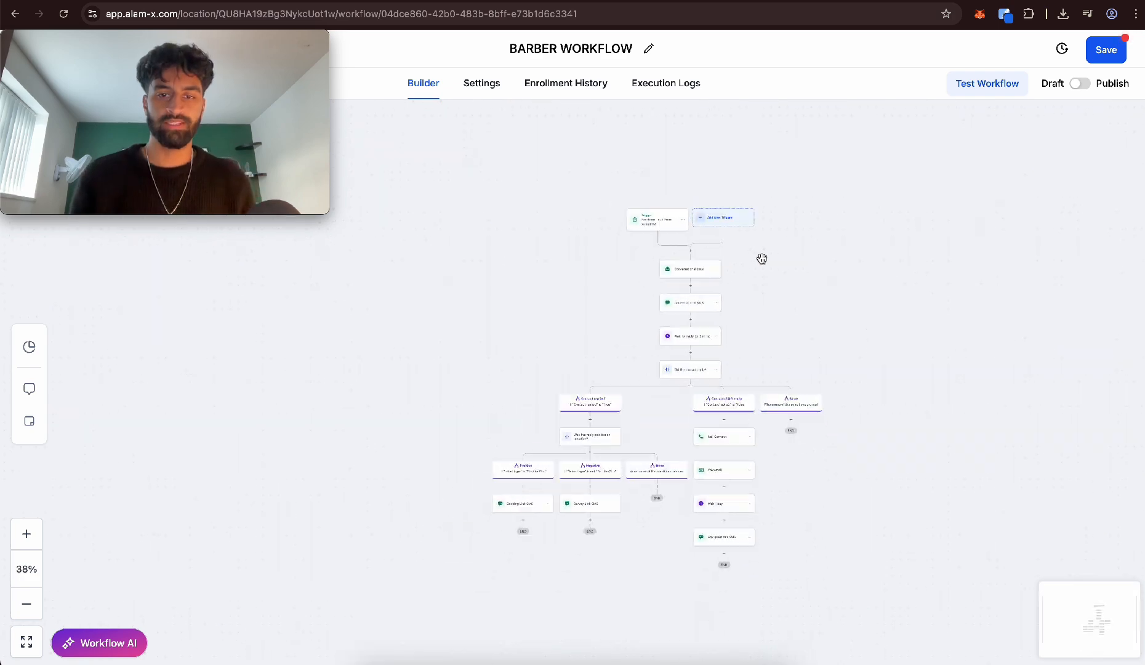
scroll(762, 258, up, 5)
scroll(759, 264, up, 6)
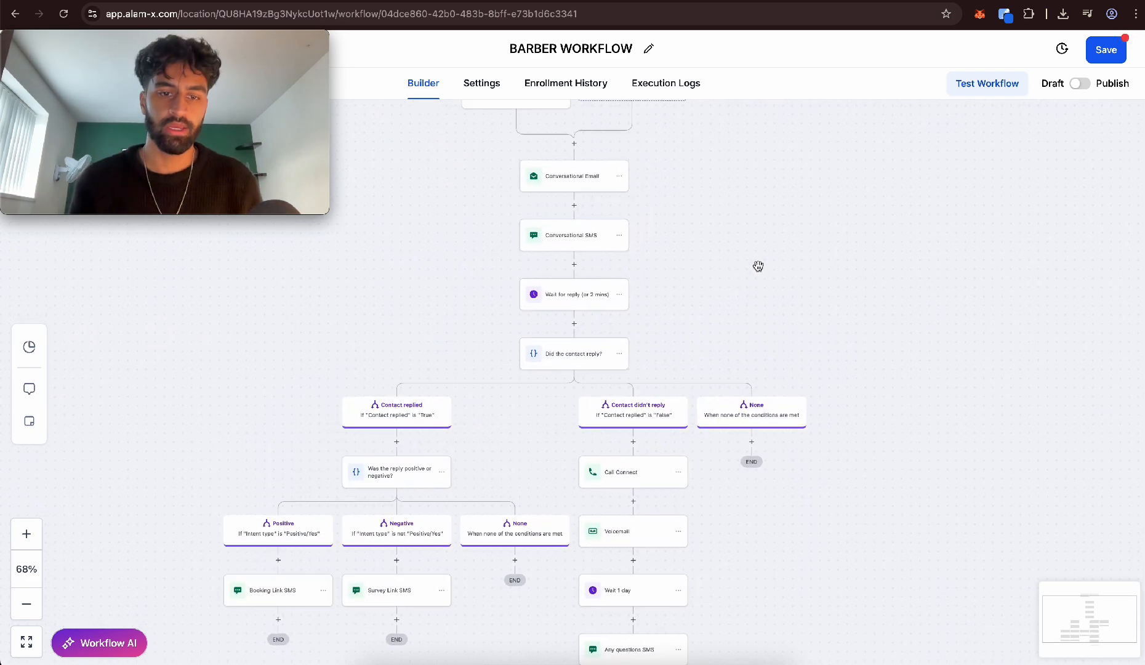
scroll(674, 315, up, 2)
scroll(674, 315, up, 5)
scroll(673, 313, left, 3)
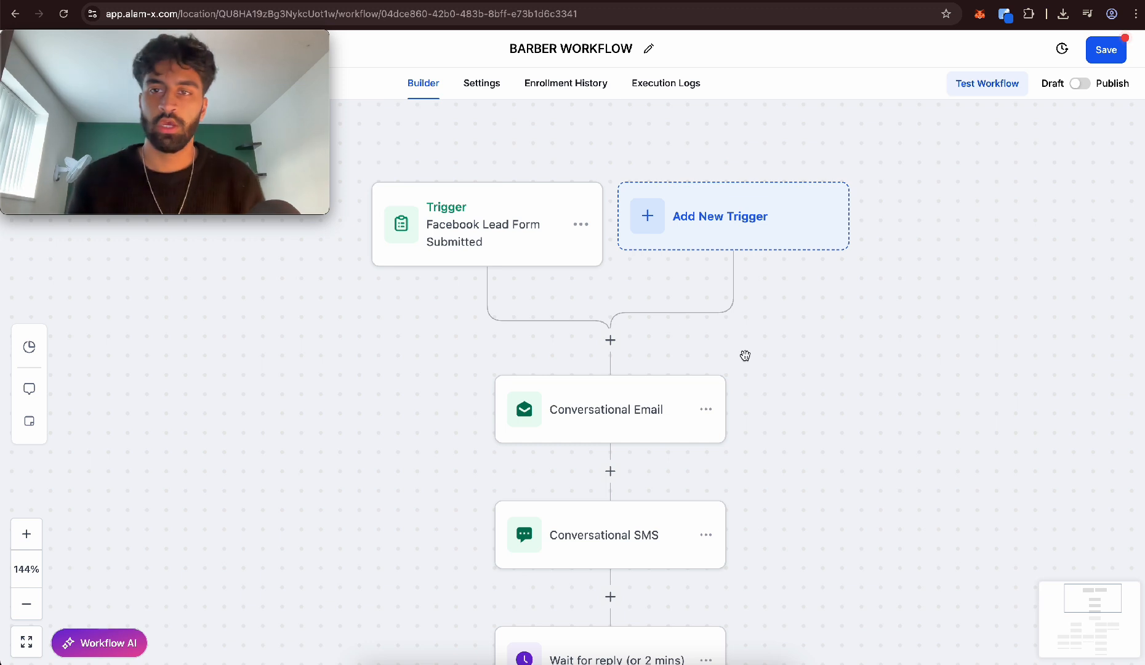
scroll(745, 356, down, 2)
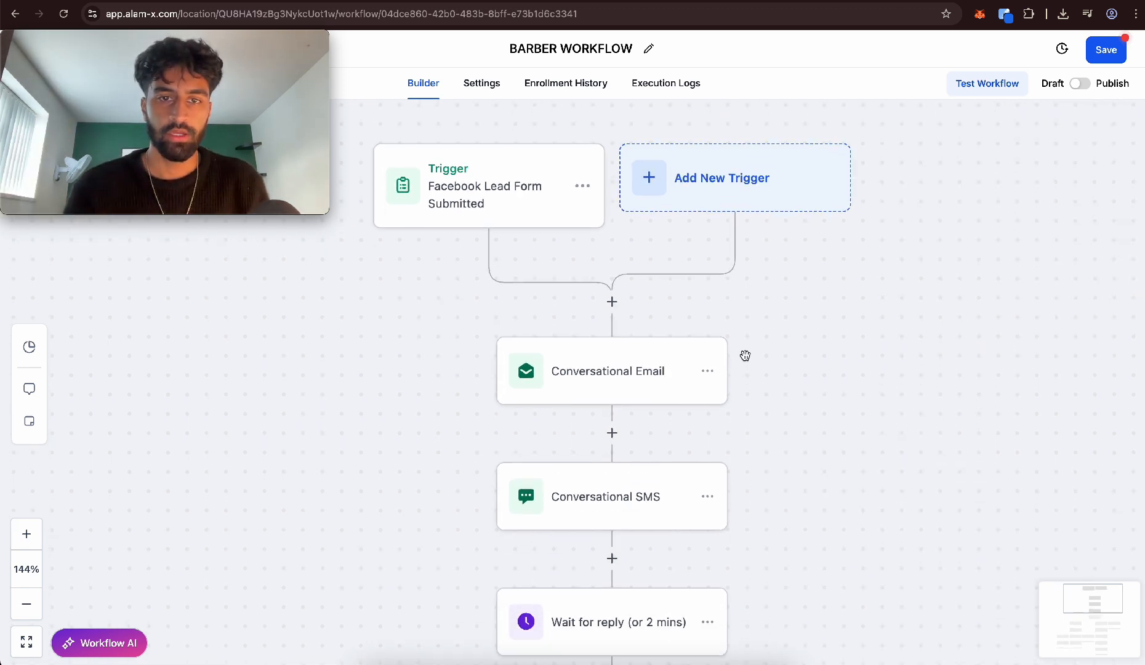
scroll(745, 355, up, 1)
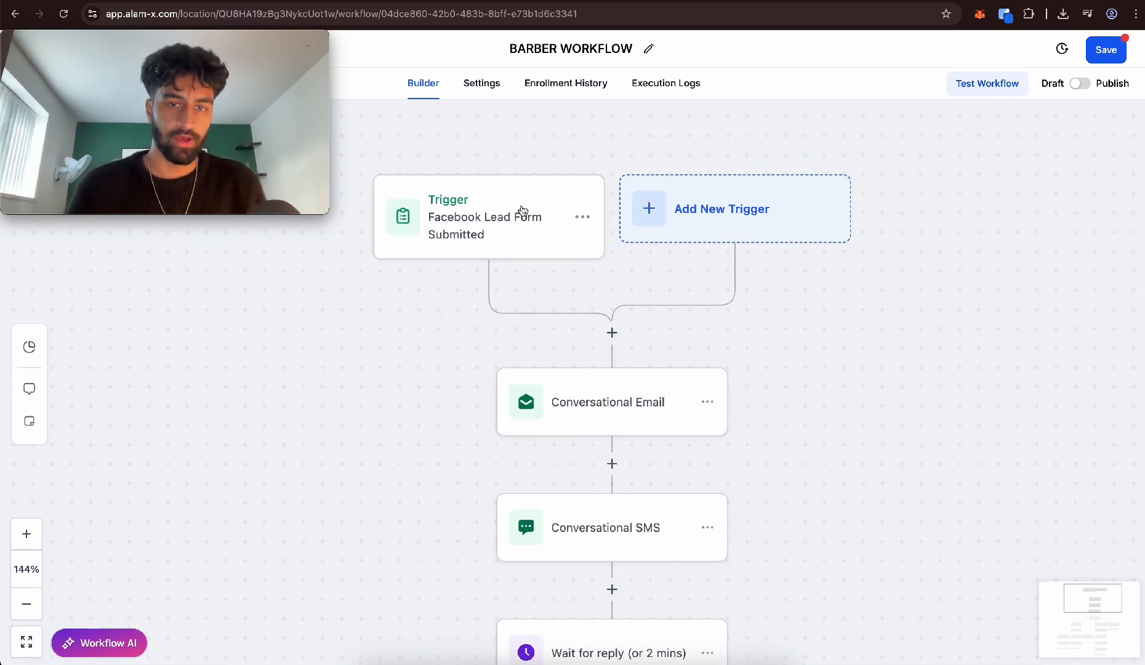
Delete the Facebook Lead Form Submitted trigger from the workflow
click(583, 218)
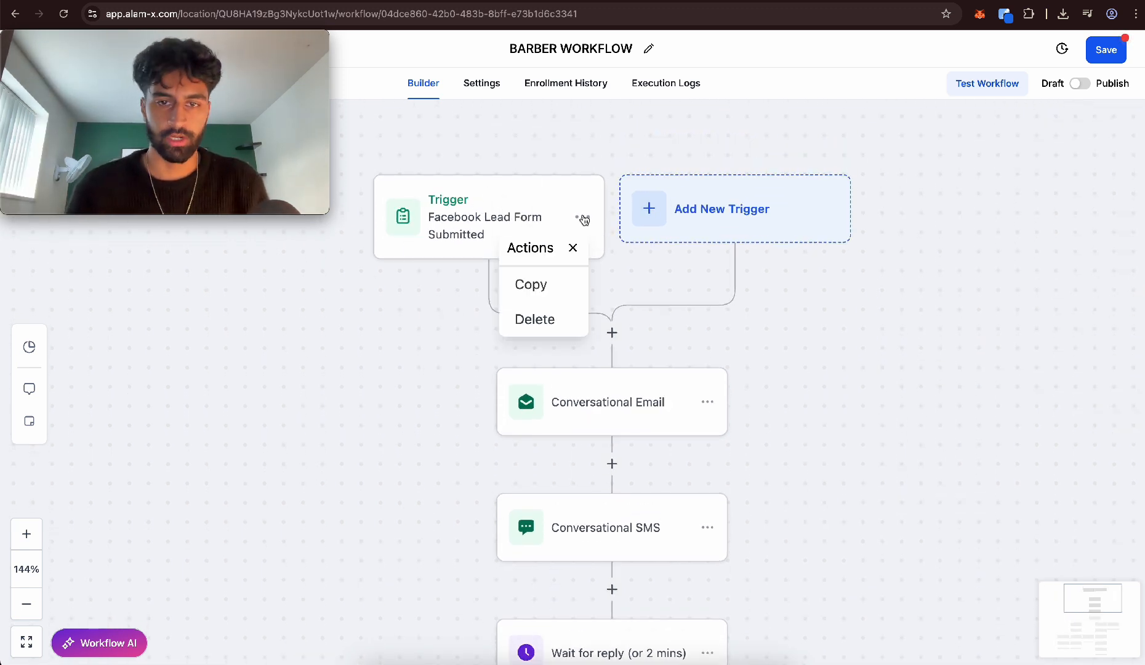
click(538, 317)
click(716, 389)
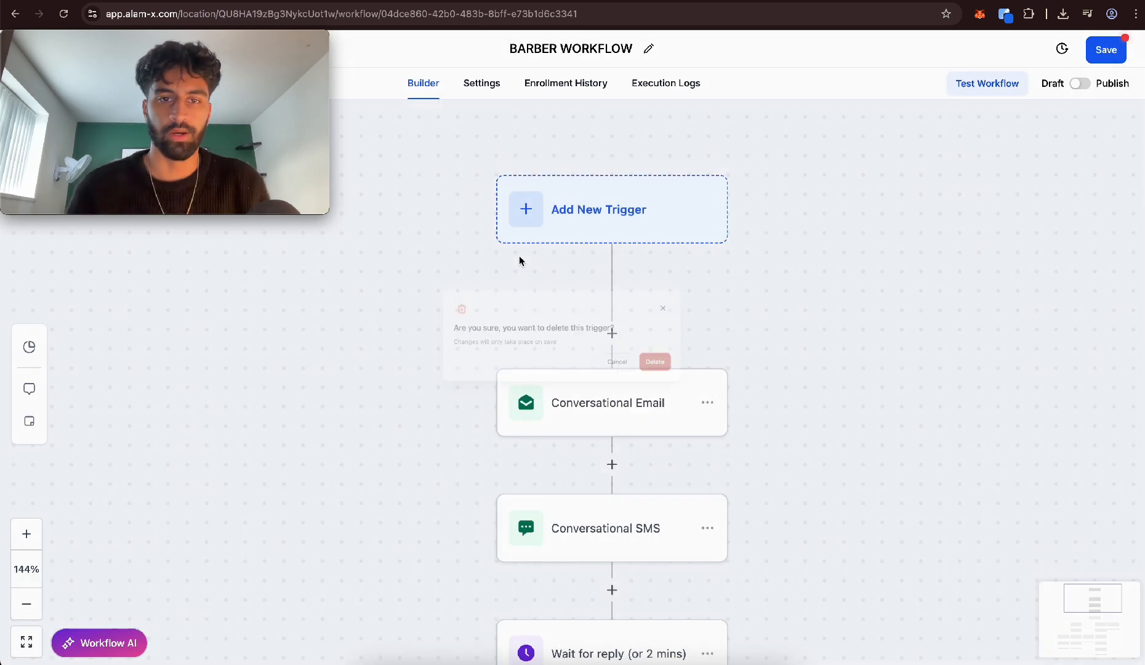
Add a Customer Booked Appointment trigger filtered to the Barbering Services calendar group and save it
click(577, 196)
text(custo)
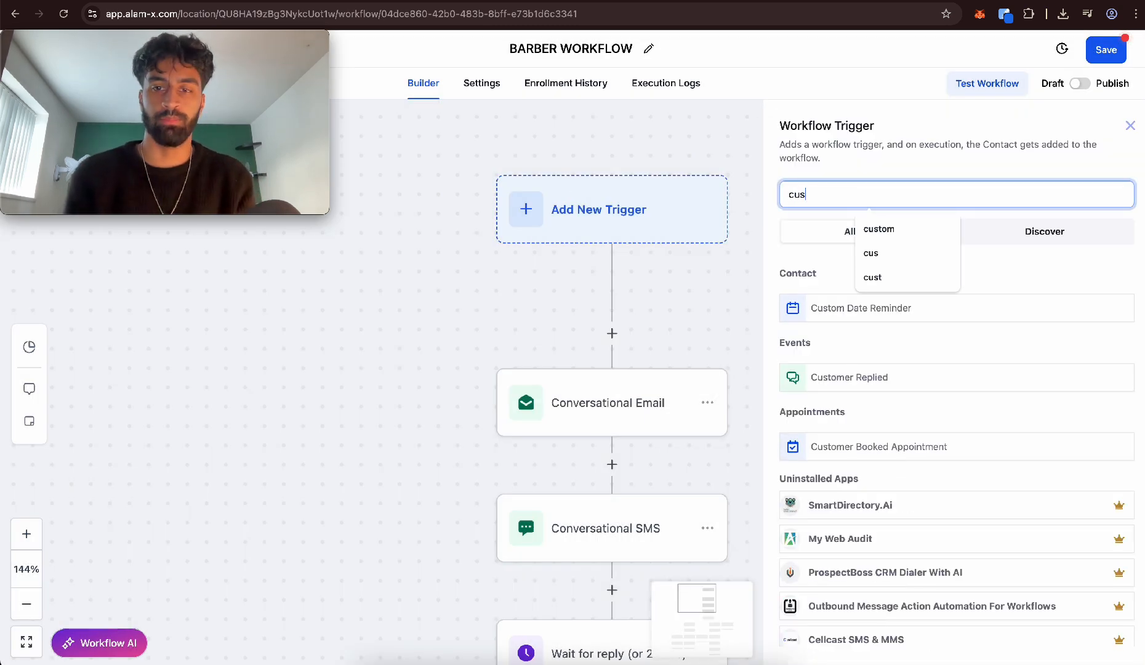
click(836, 452)
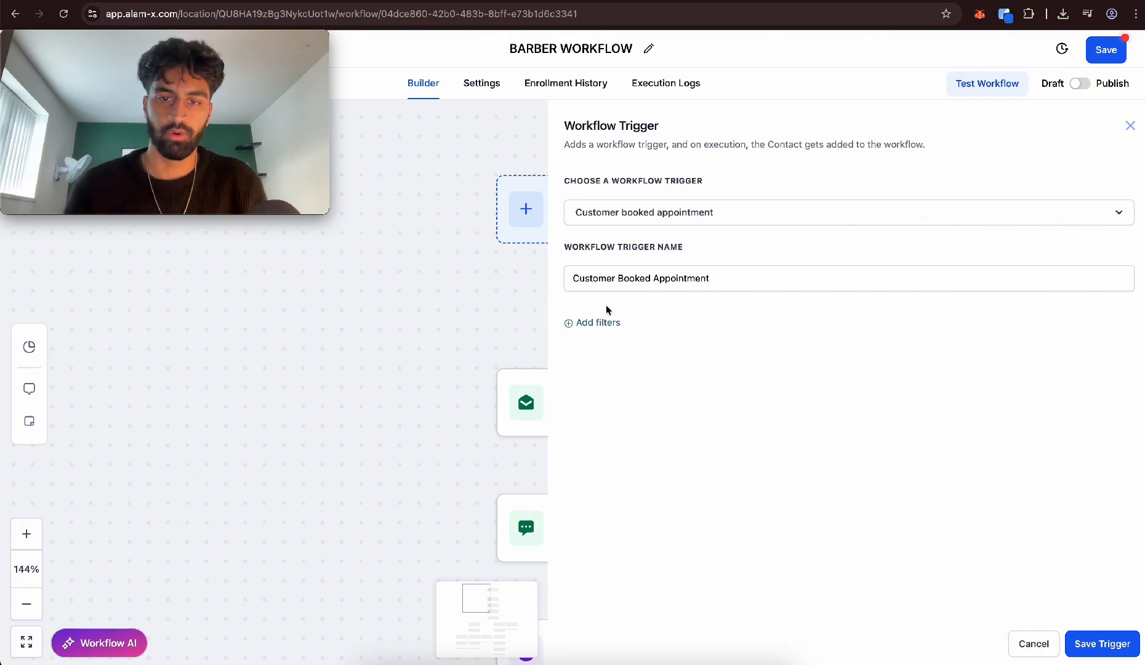
click(596, 325)
click(597, 340)
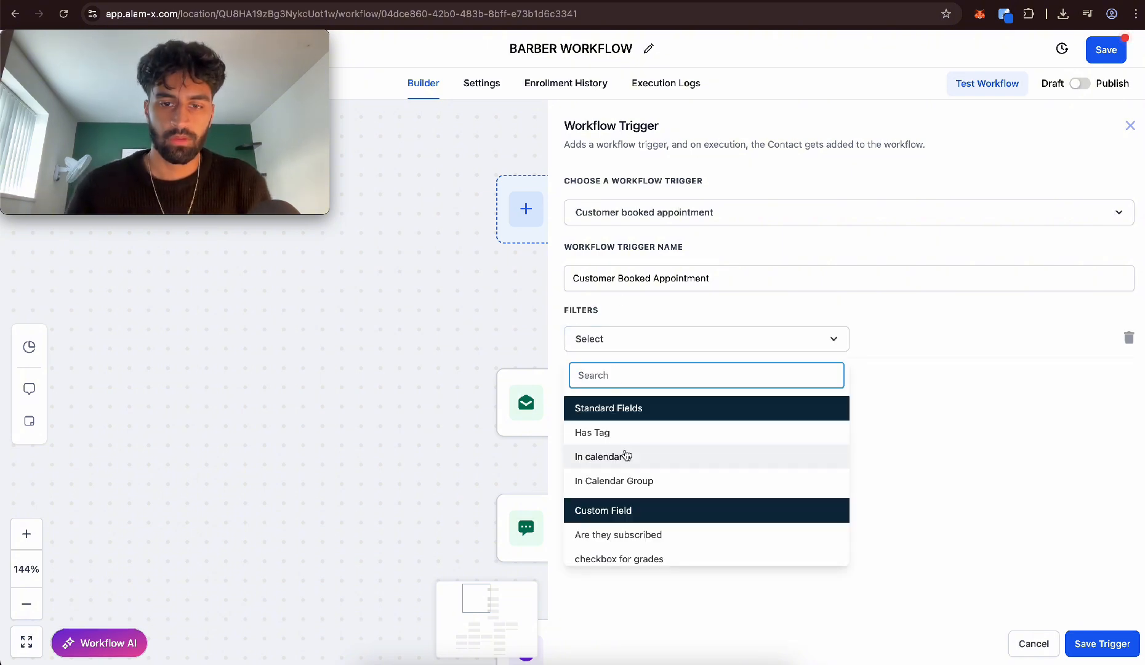
click(626, 479)
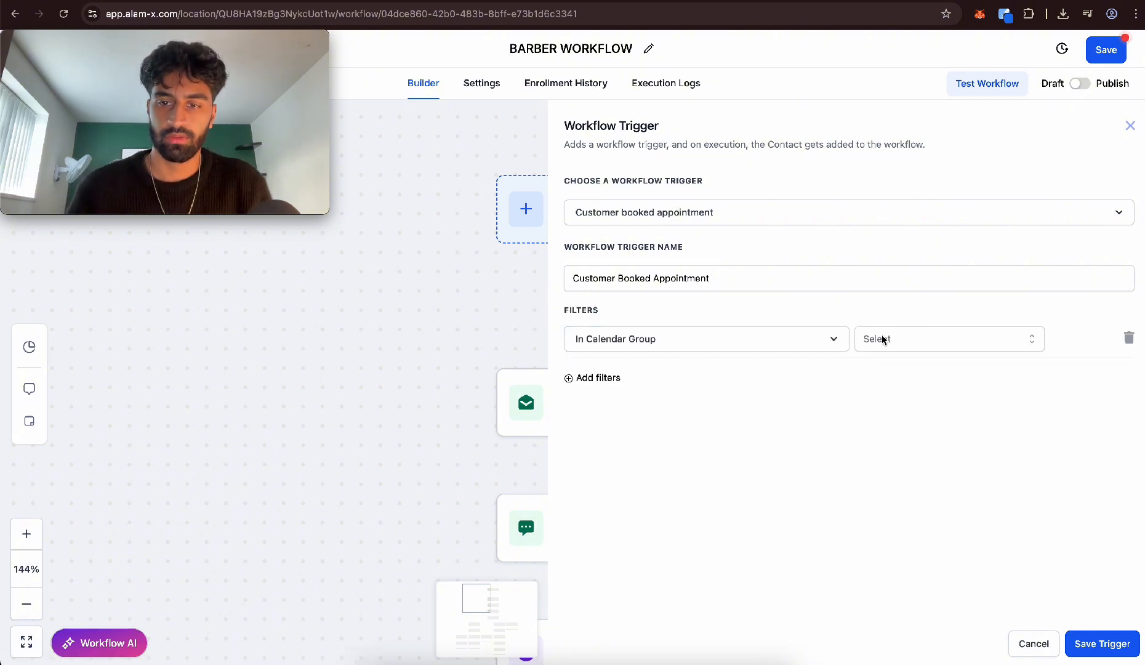
click(884, 339)
click(905, 399)
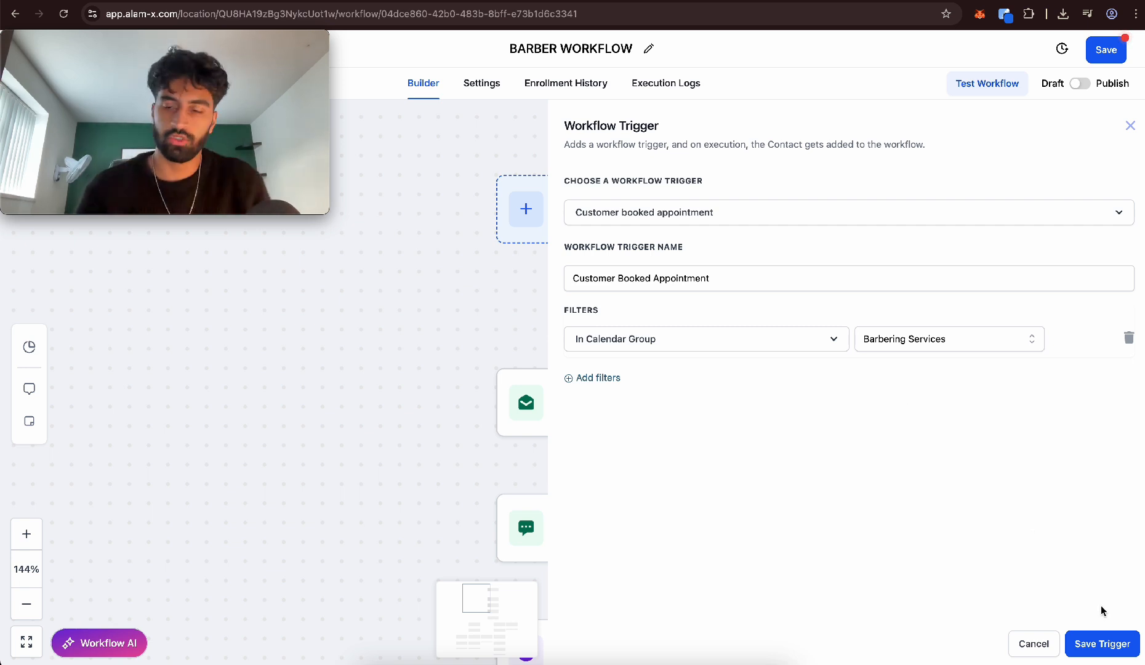
click(1125, 644)
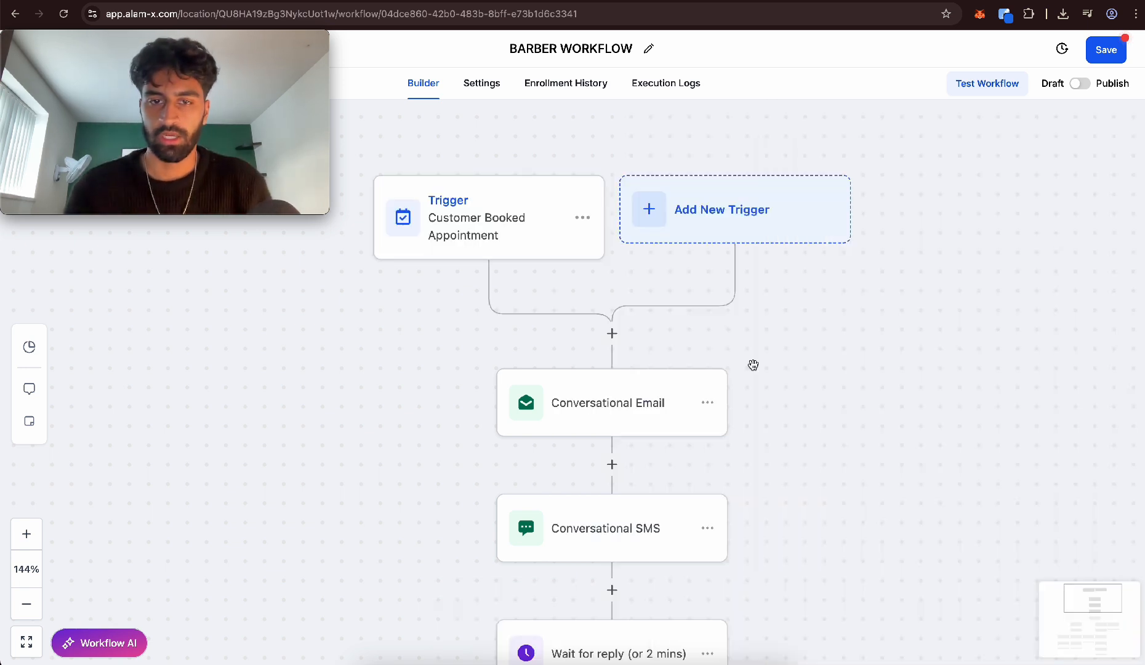
Delete the Conversational Email action from the workflow
click(710, 404)
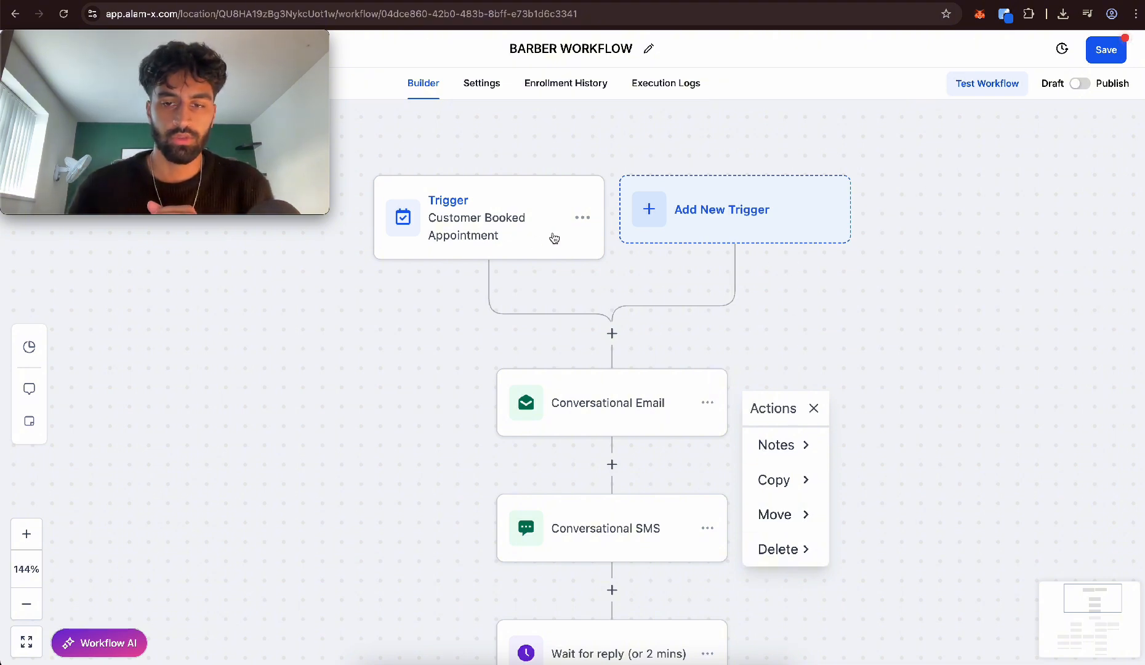
click(790, 548)
click(881, 456)
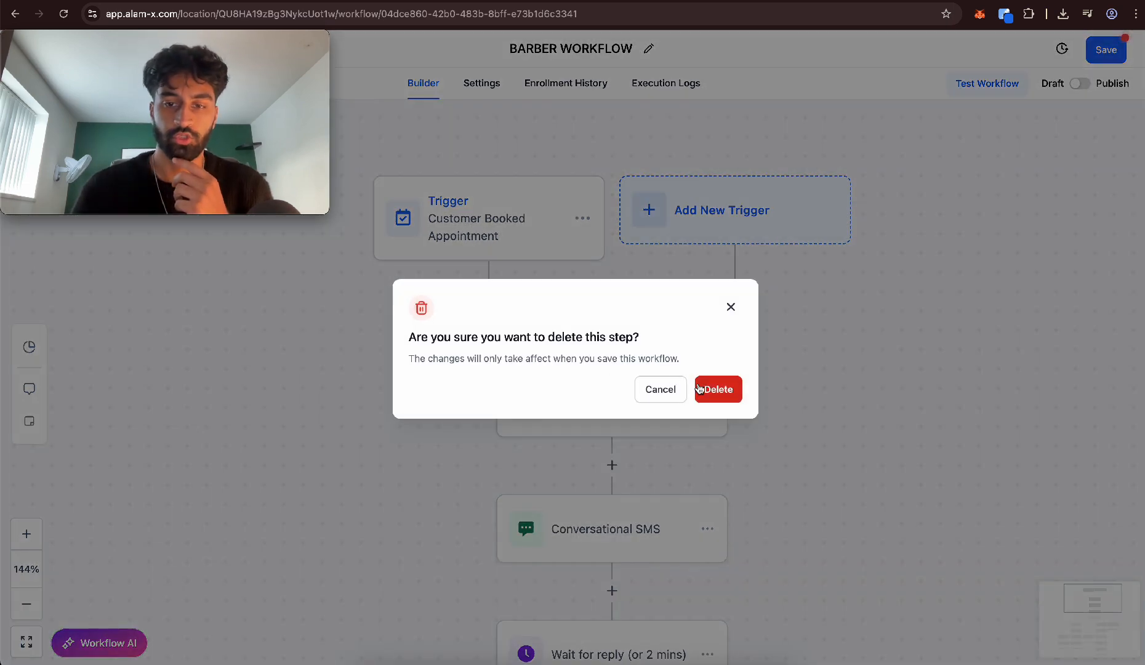
click(716, 390)
Add an internal notification of type Notification after the trigger, titled "{{contact.name}} has booked a haircut"
click(611, 334)
text(inter)
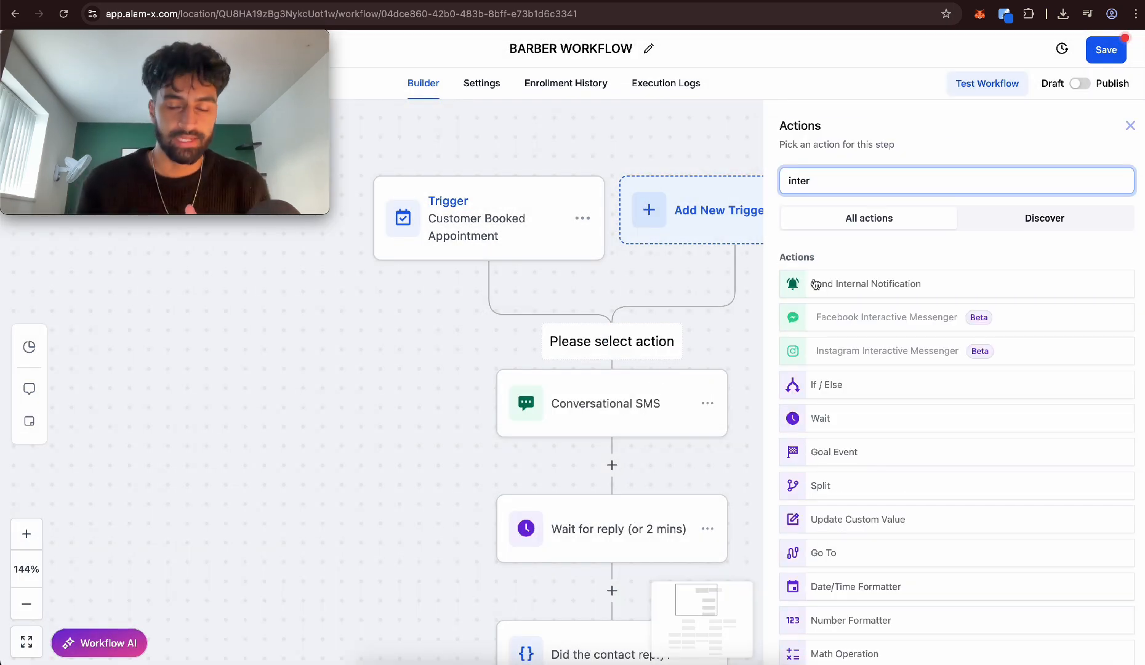
click(816, 284)
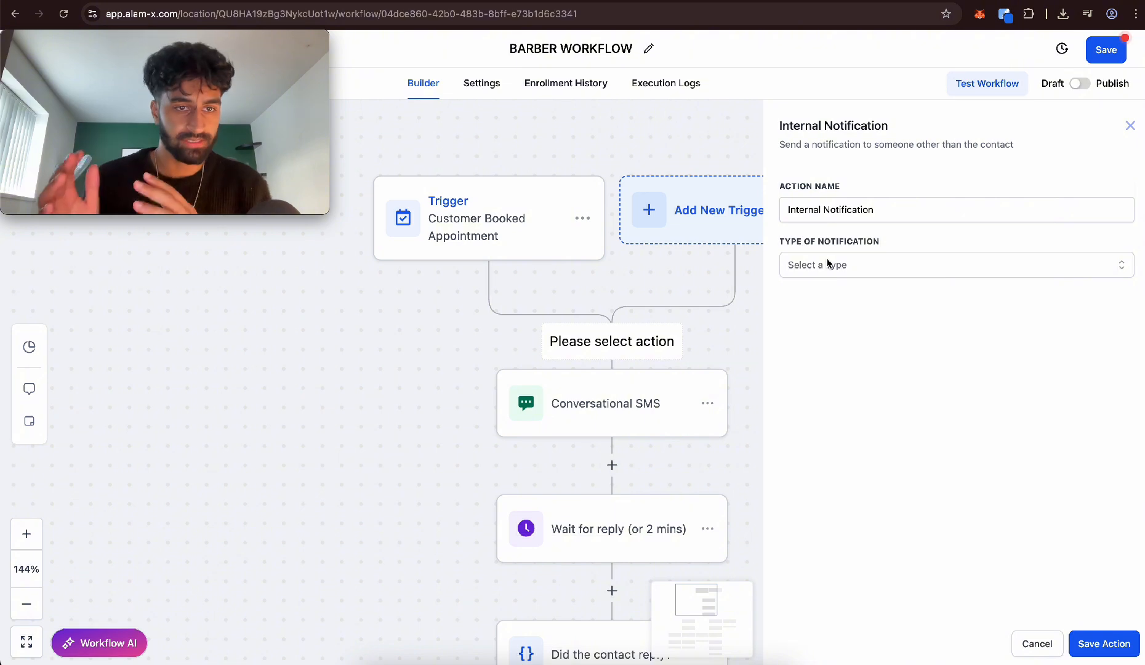
click(828, 263)
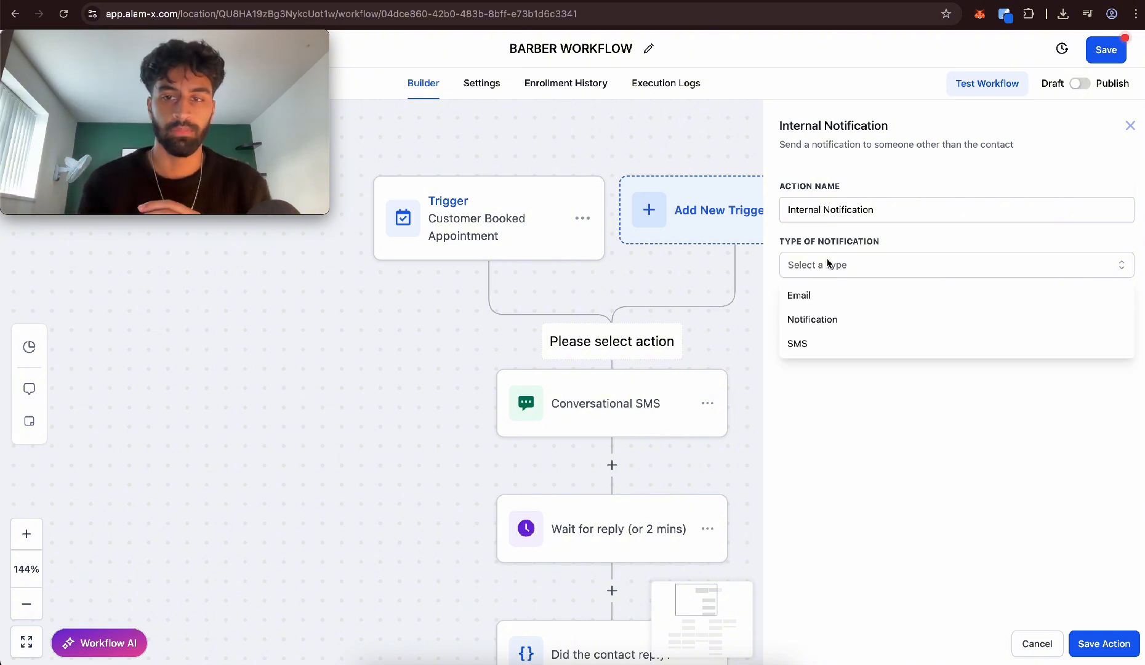
click(823, 317)
click(862, 356)
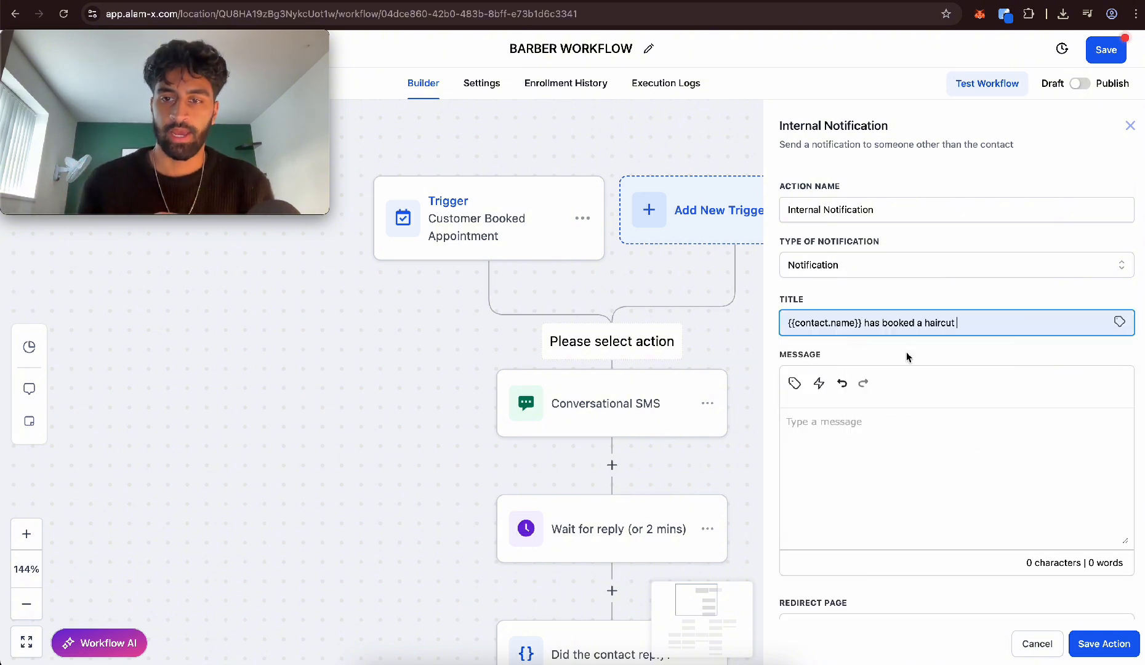
drag(966, 322, 916, 320)
click(992, 317)
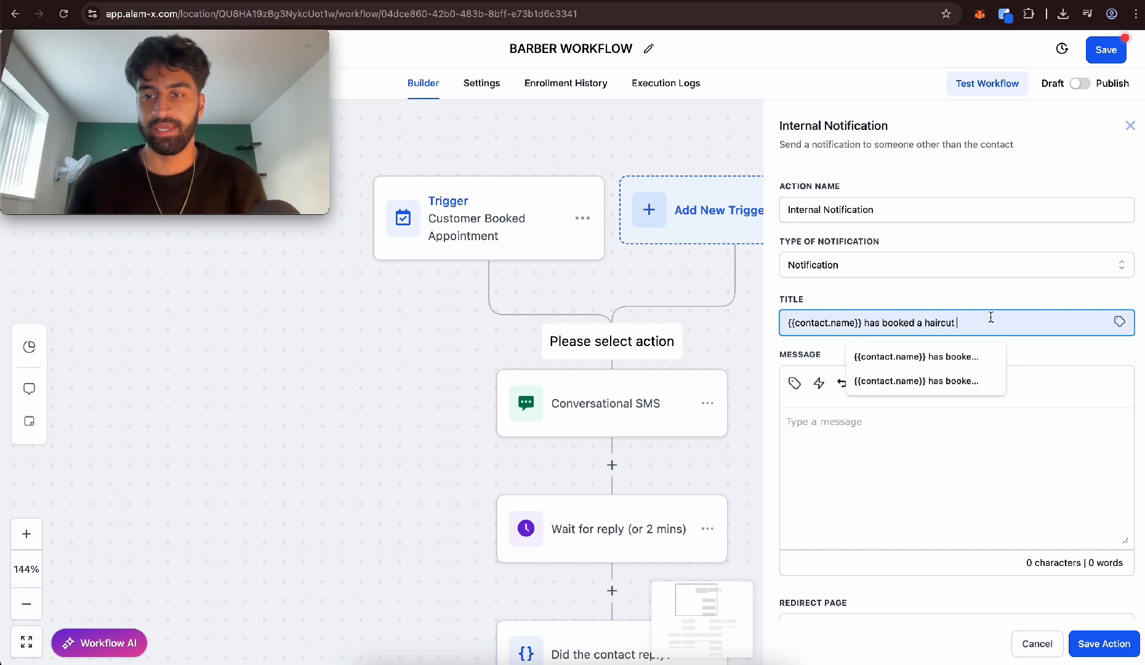
click(967, 303)
Copy the notification title into the message and append the {{appointment.start_time}} value
click(920, 323)
key(ctrl+a)
key(ctrl+c)
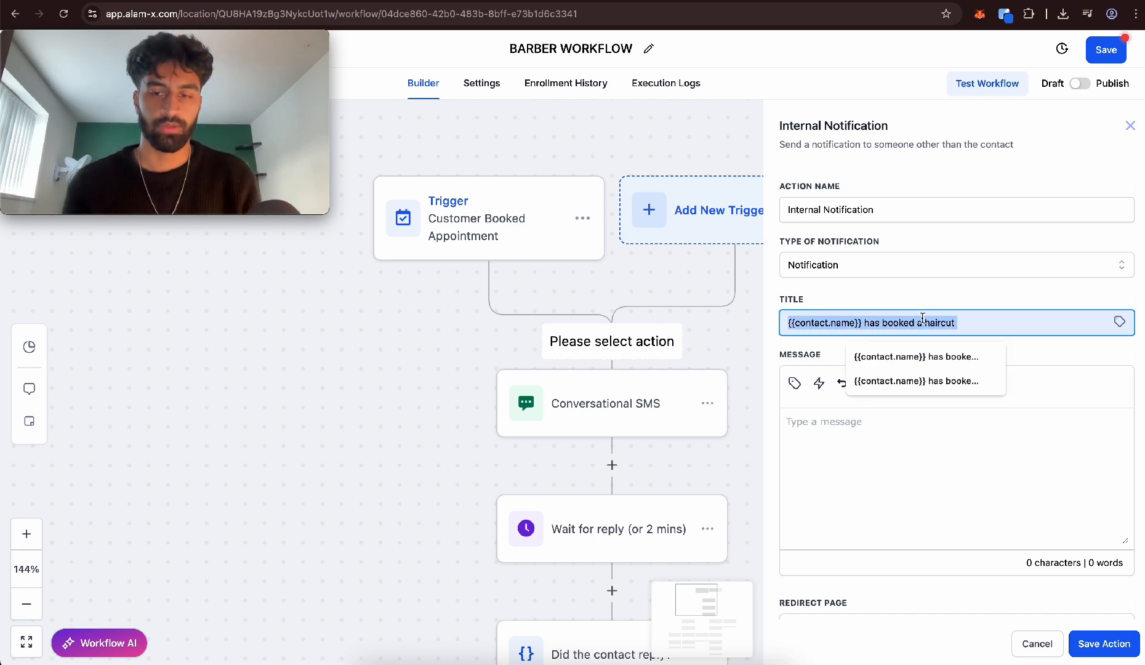
click(831, 469)
key(ctrl+v)
click(795, 383)
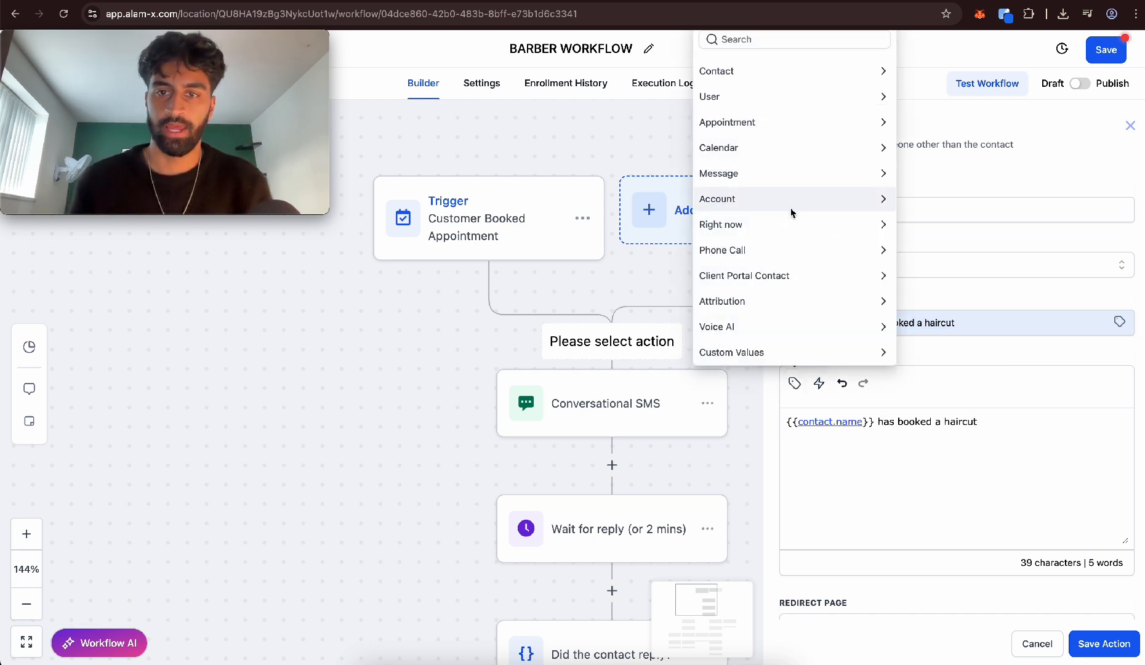
click(749, 122)
click(763, 144)
Set the notification's redirect page to Contact and its recipient to the user assigned to the contact, and save the action
scroll(943, 439, down, 2)
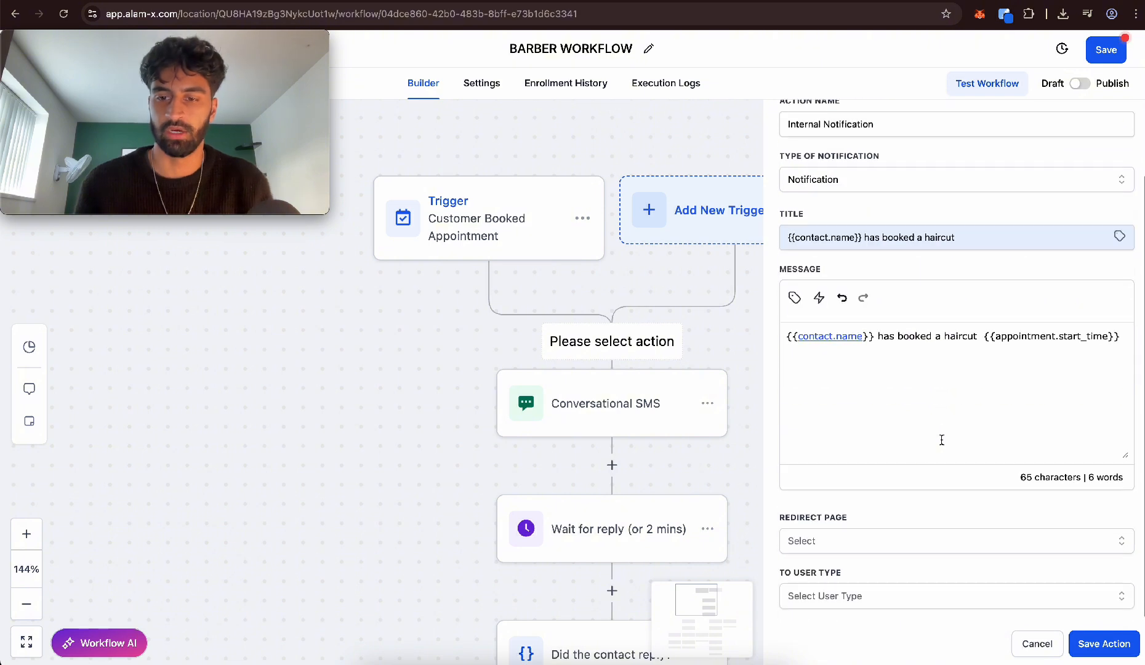
click(836, 542)
click(830, 571)
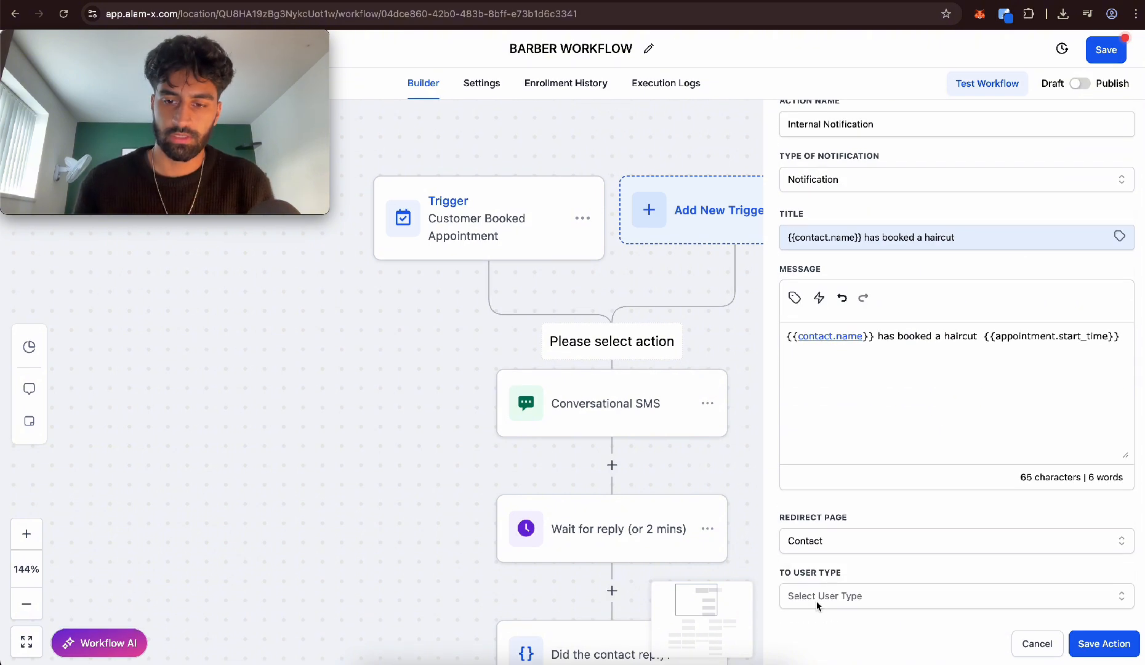
scroll(924, 431, down, 1)
click(837, 525)
click(840, 607)
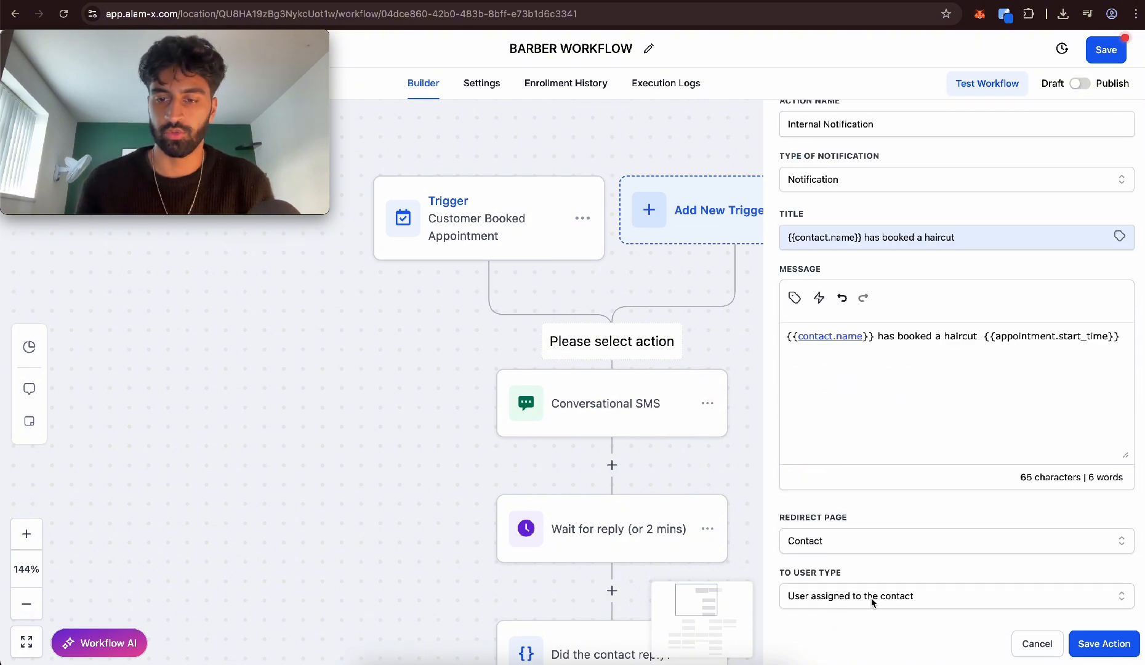
click(1105, 643)
Change the Conversational SMS message to "Hi {{contact.first_name}} its Faded, thank you for booking your haircut on {{appointment.start_time}}."
scroll(654, 333, down, 2)
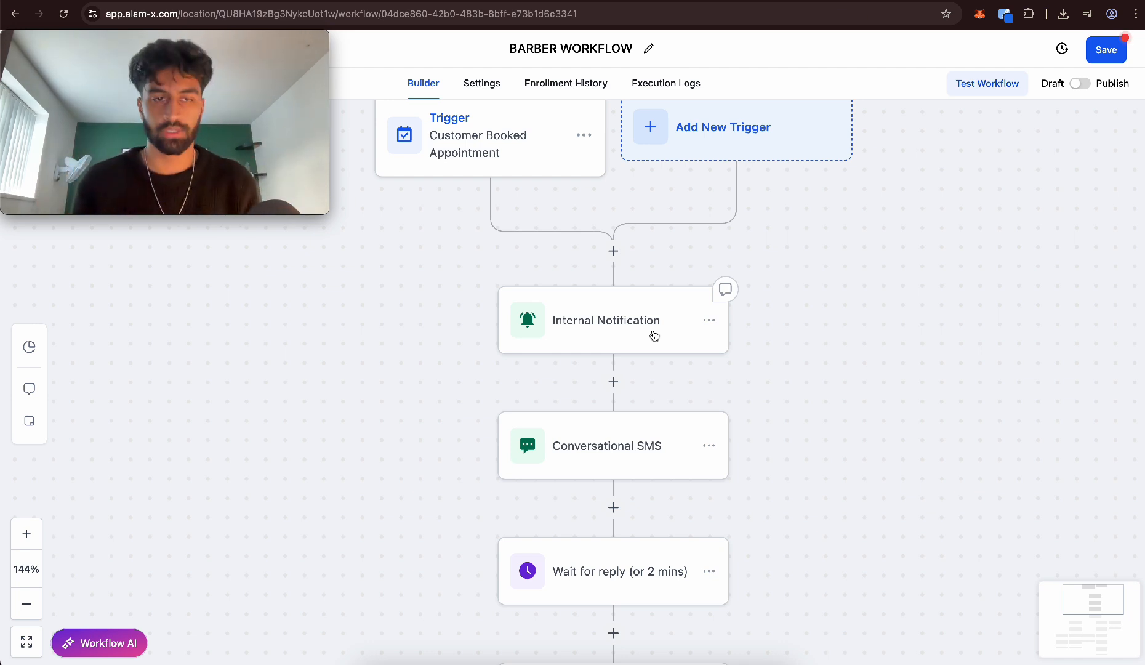
click(544, 434)
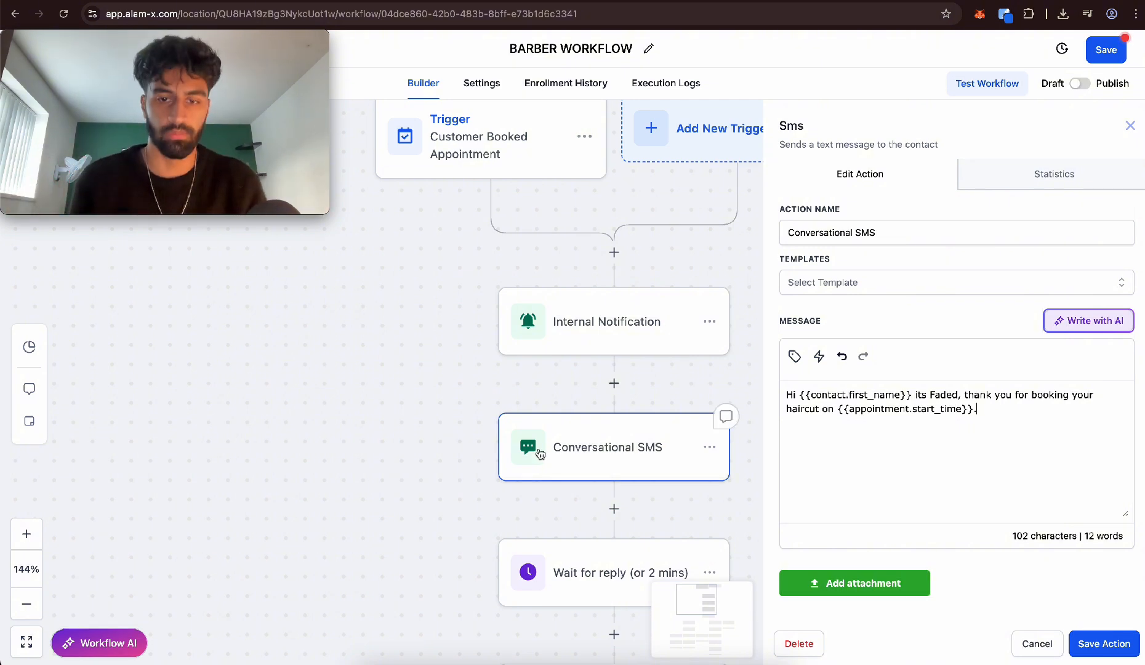
Insert a Wait action after the Conversational SMS that holds until 15 minutes before the event or appointment time, and save it
scroll(727, 417, down, 5)
scroll(727, 416, right, 5)
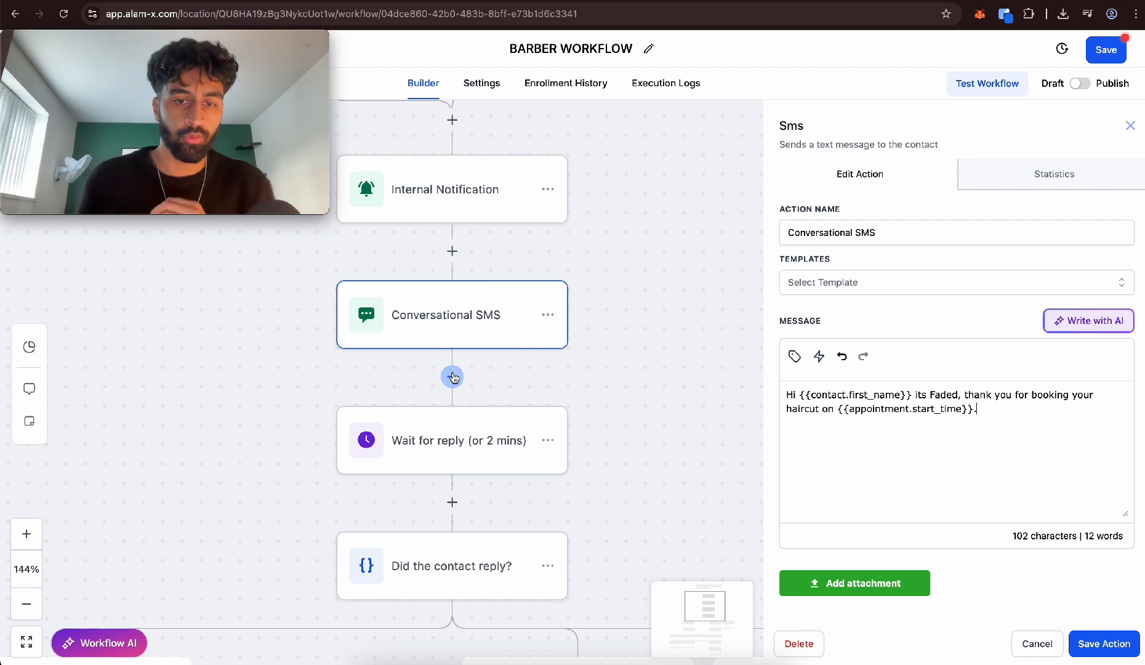
click(453, 376)
text(wait)
click(819, 288)
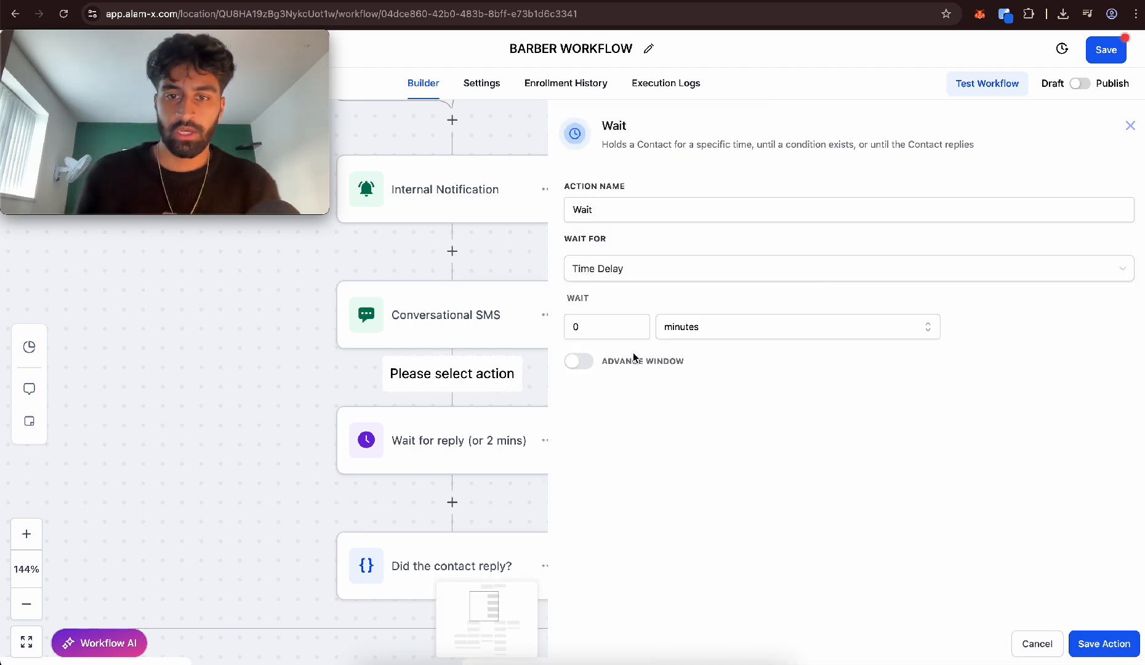
click(642, 279)
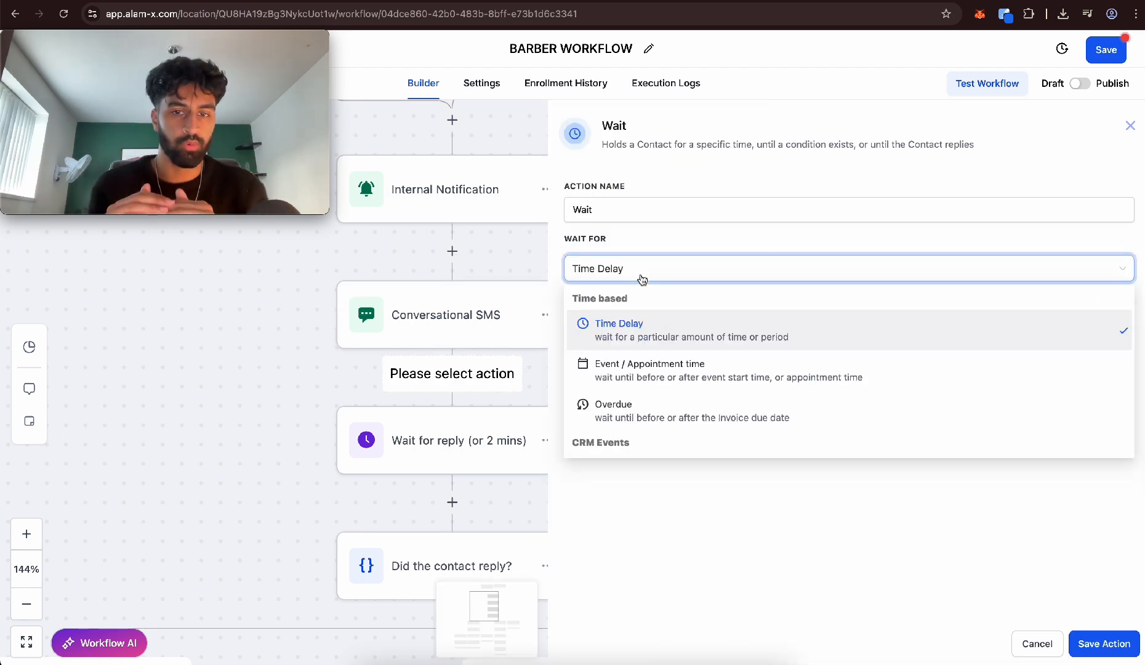
click(682, 370)
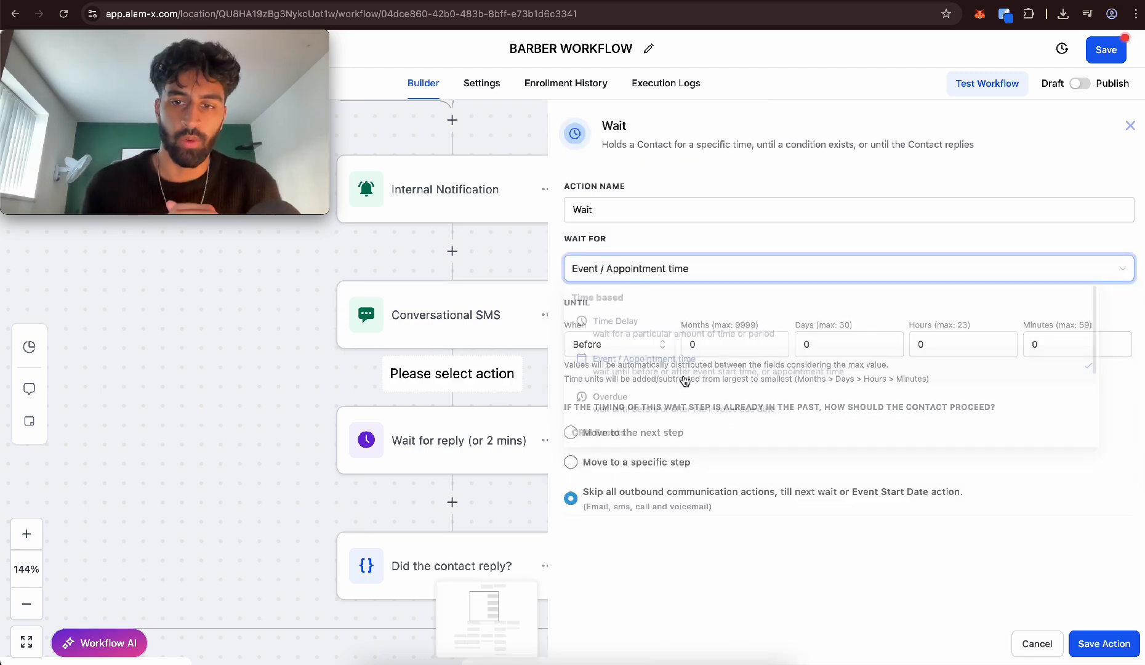
click(980, 345)
click(1043, 345)
text(15)
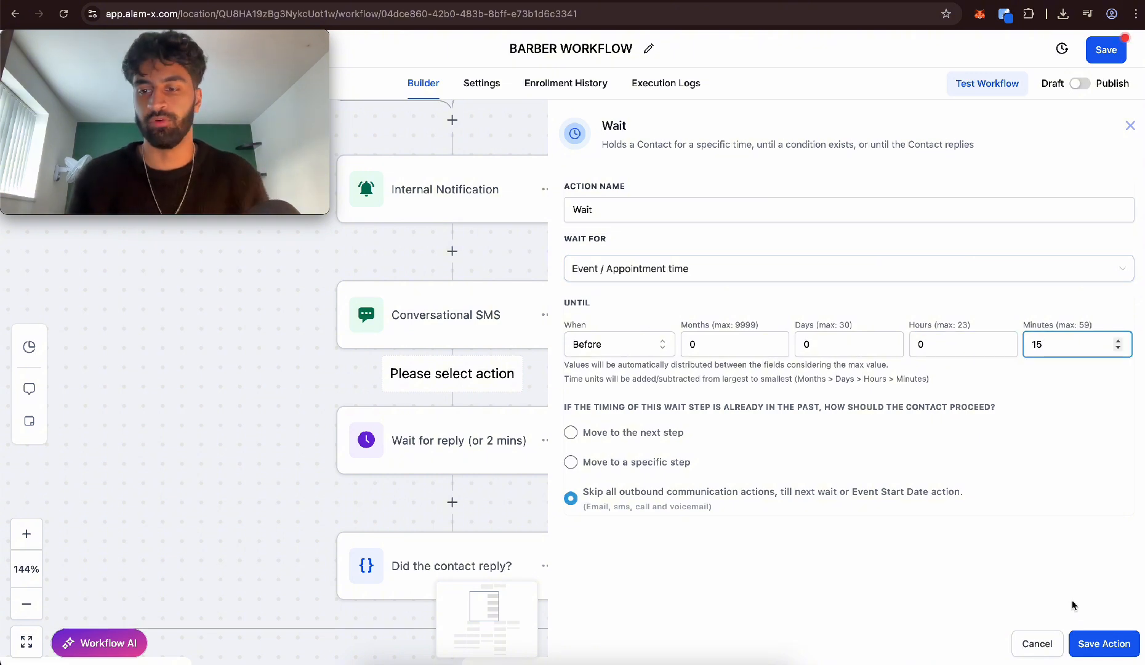
click(1095, 645)
Add an SMS action after the Wait step reading "Hey {{contact.first_name}} are you able you able to make it to our haircut in 15 minutes?"
click(450, 503)
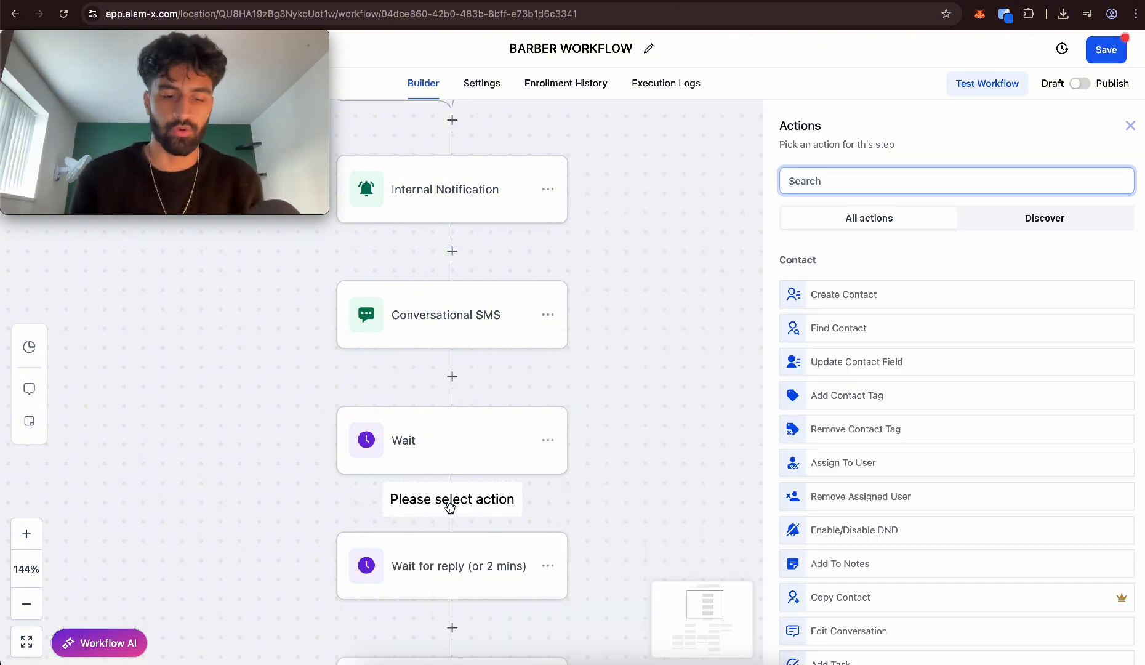
text(sms)
click(839, 283)
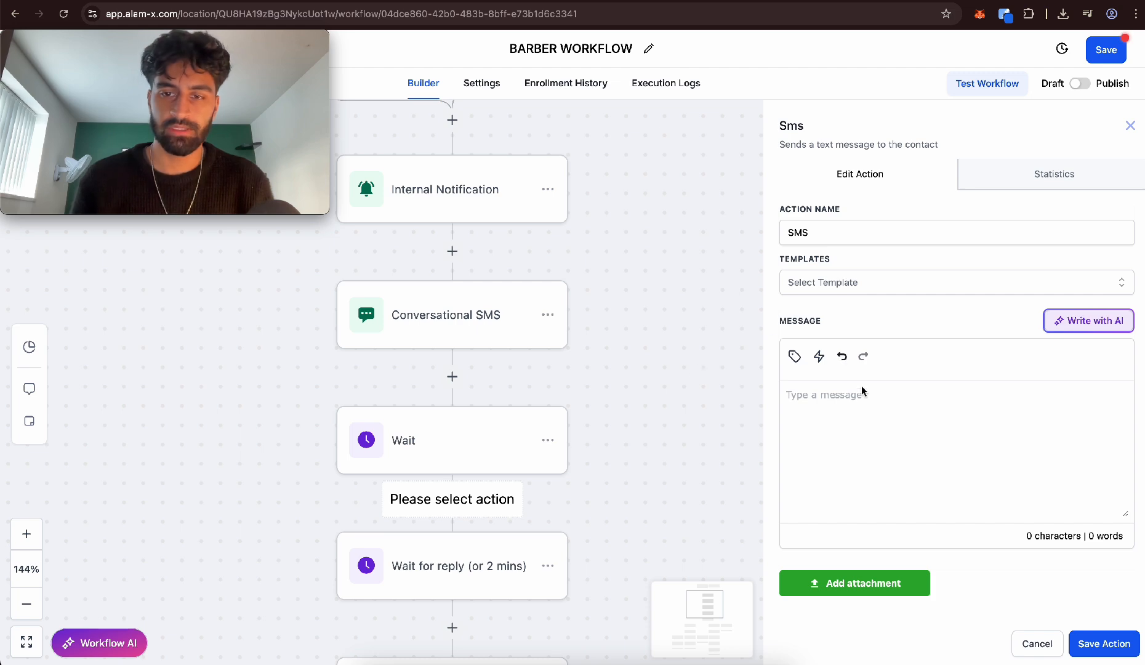
key(ctrl+v)
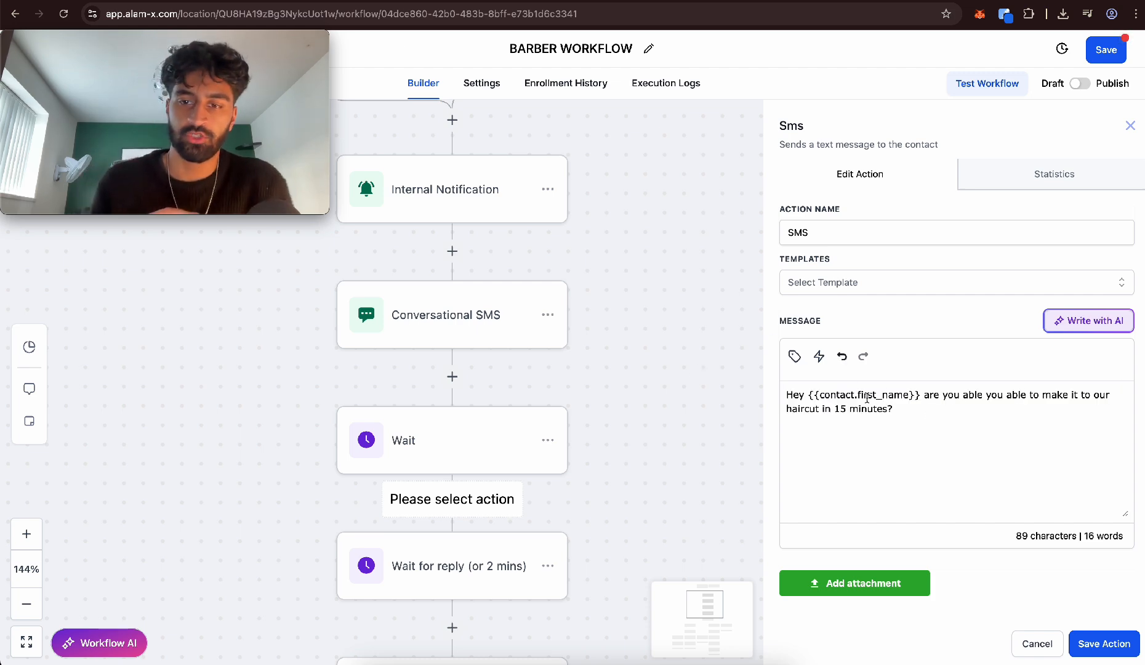
scroll(866, 400, down, 3)
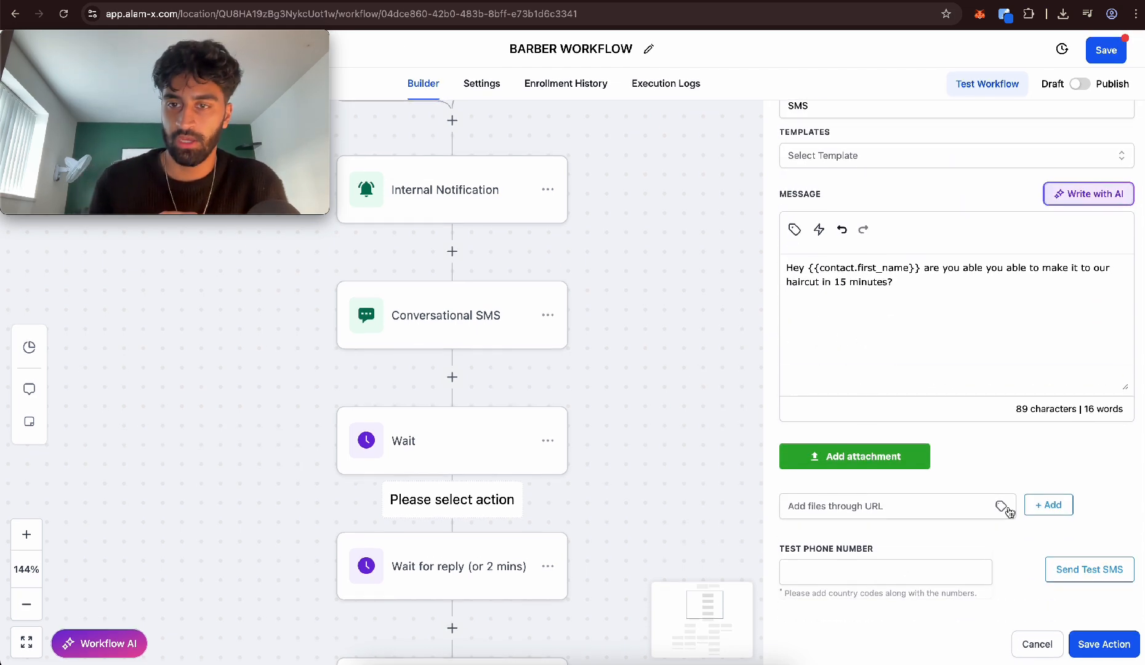
scroll(1008, 508, up, 3)
click(1104, 644)
Set the contact reply wait step to a 5-minute timeout under the name "Wait for reply for 5 mins" and save it
scroll(766, 420, down, 5)
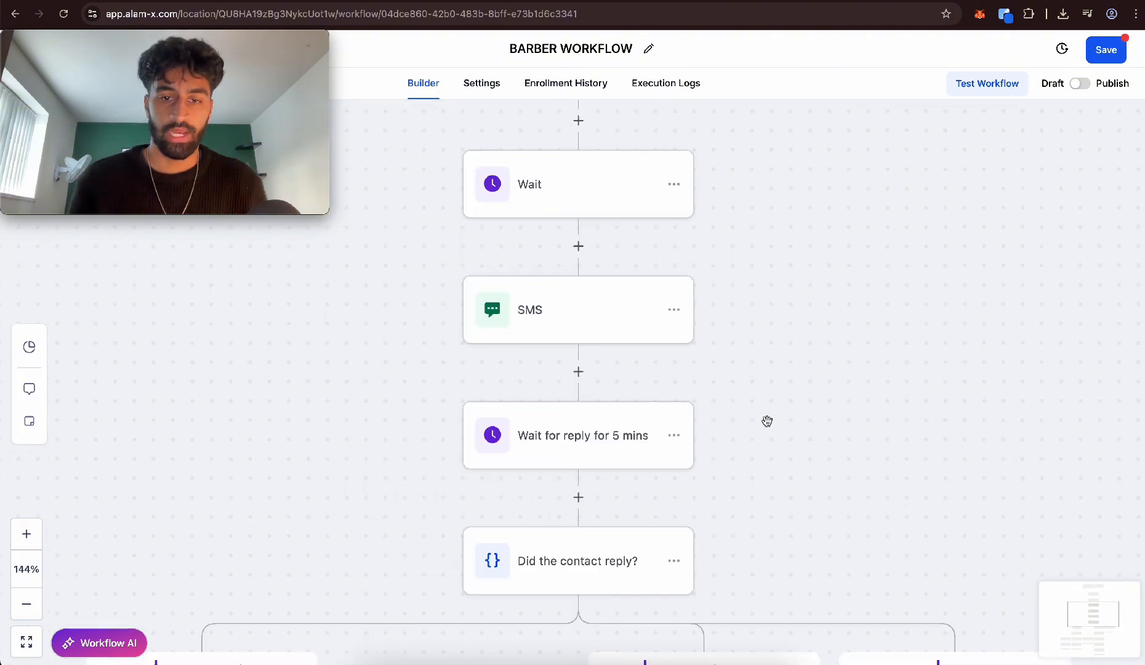
click(562, 443)
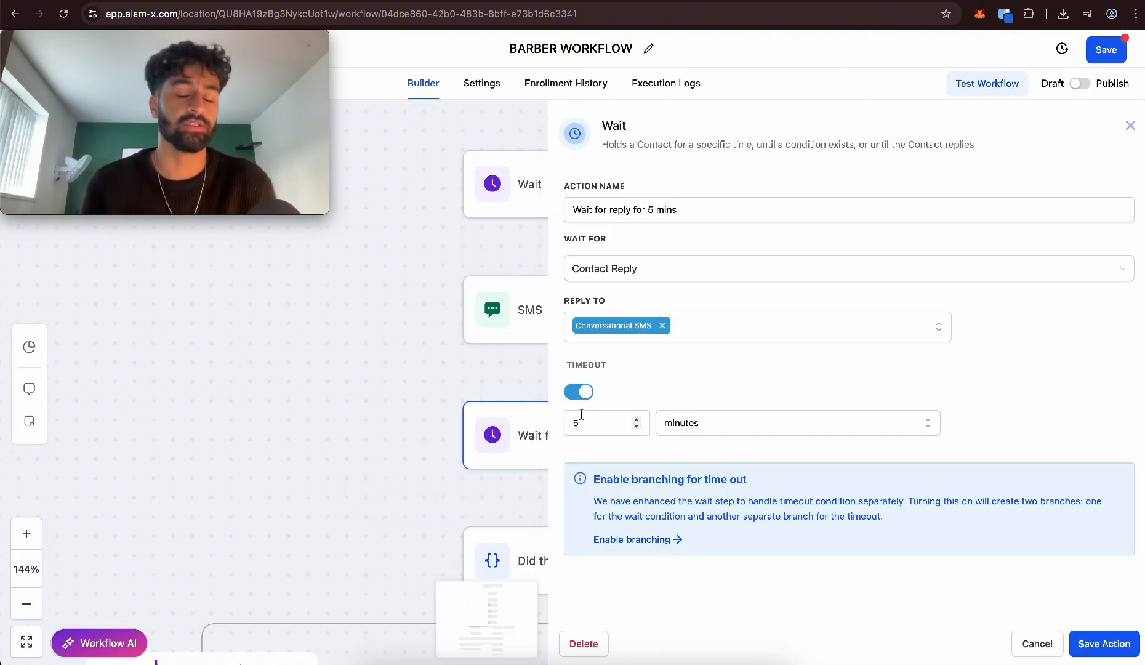
click(1077, 652)
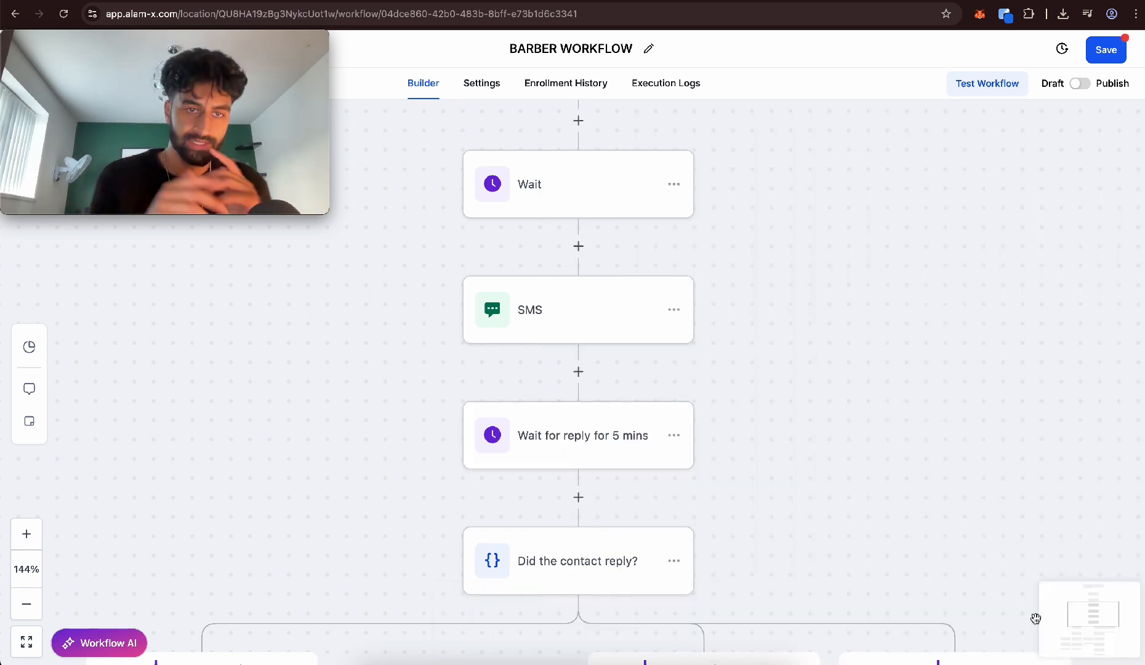
scroll(908, 557, down, 5)
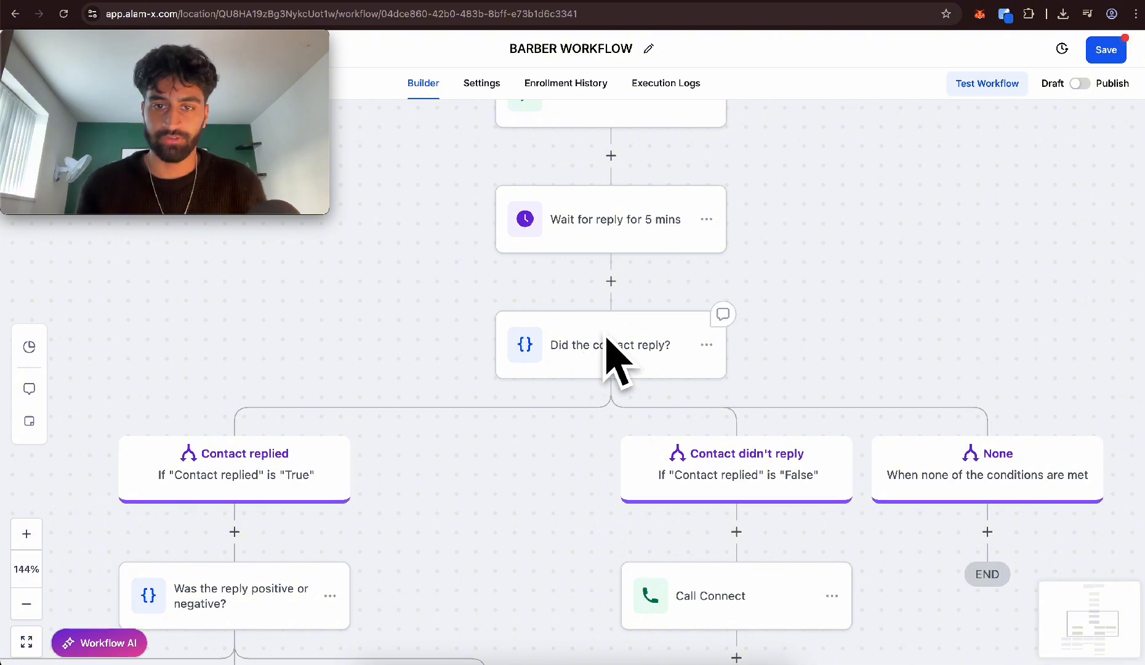
Delete the Booking Link SMS action from the Positive branch of the reply intent condition
scroll(614, 343, right, 2)
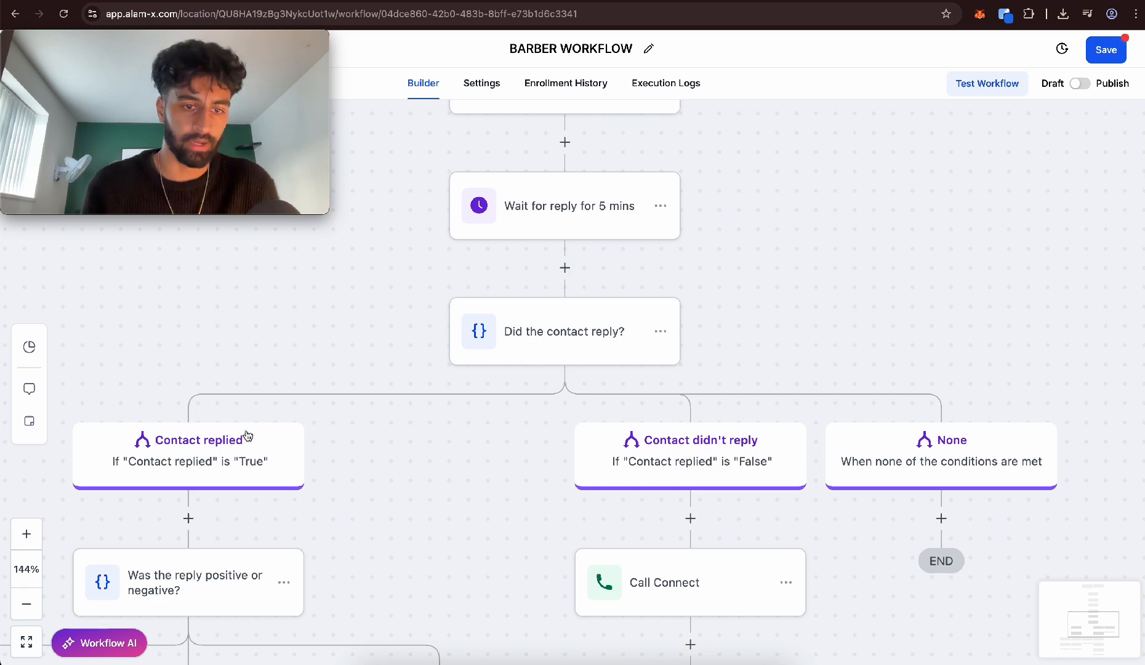
scroll(247, 434, left, 5)
scroll(246, 434, down, 2)
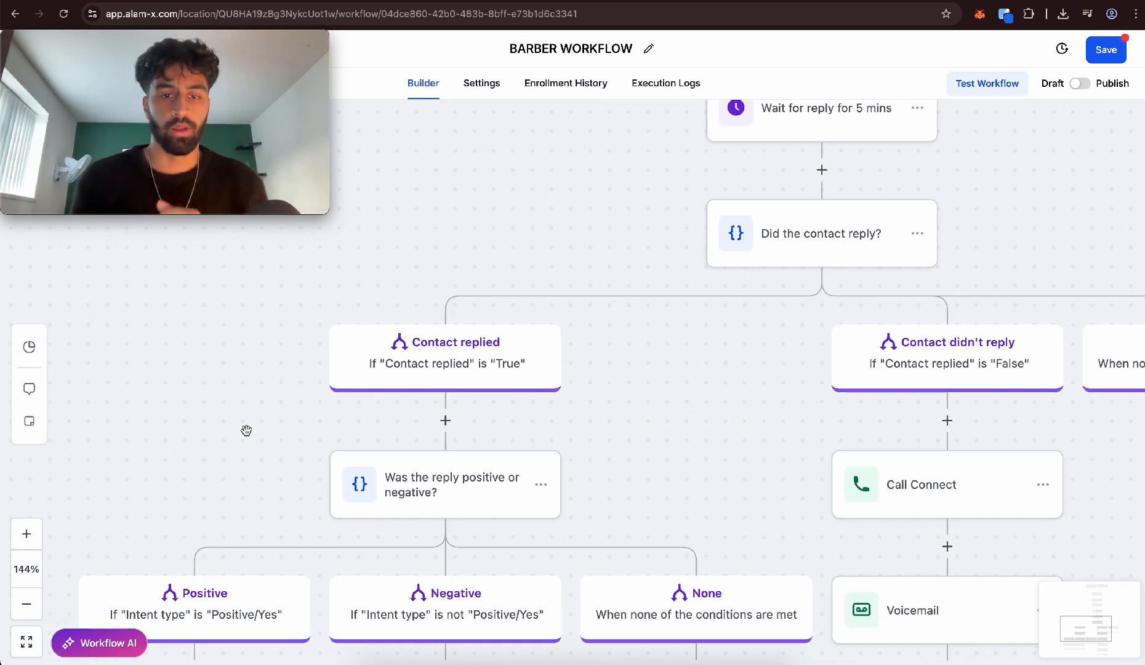
scroll(247, 431, down, 3)
scroll(480, 360, left, 2)
scroll(485, 361, left, 2)
scroll(484, 361, down, 1)
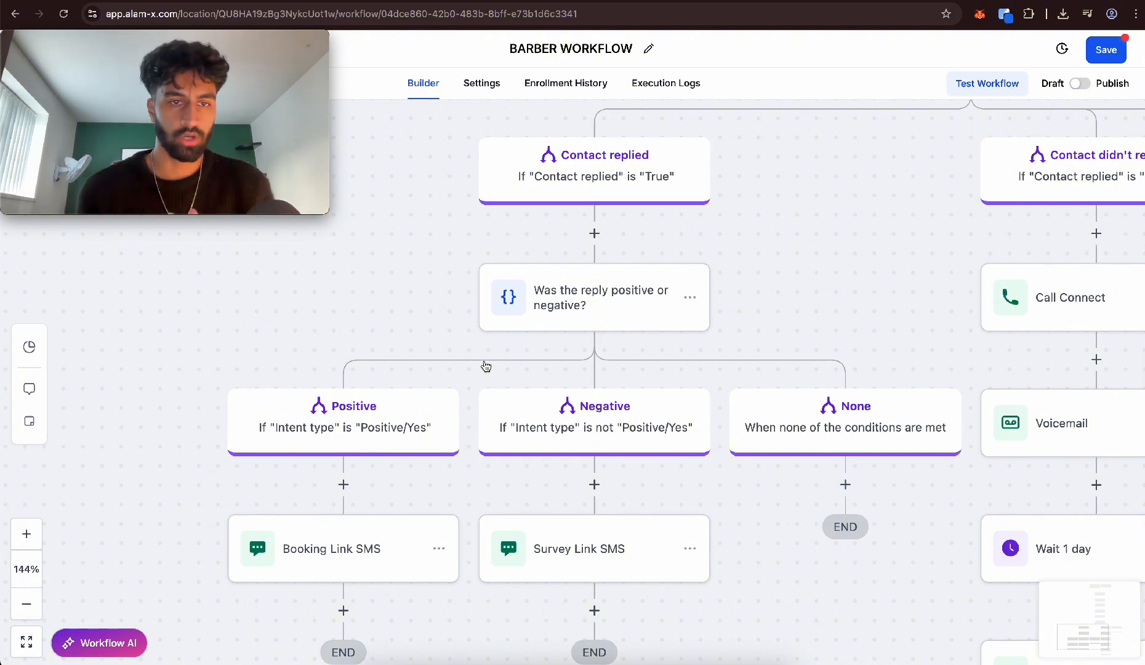
scroll(487, 366, down, 3)
scroll(487, 366, left, 2)
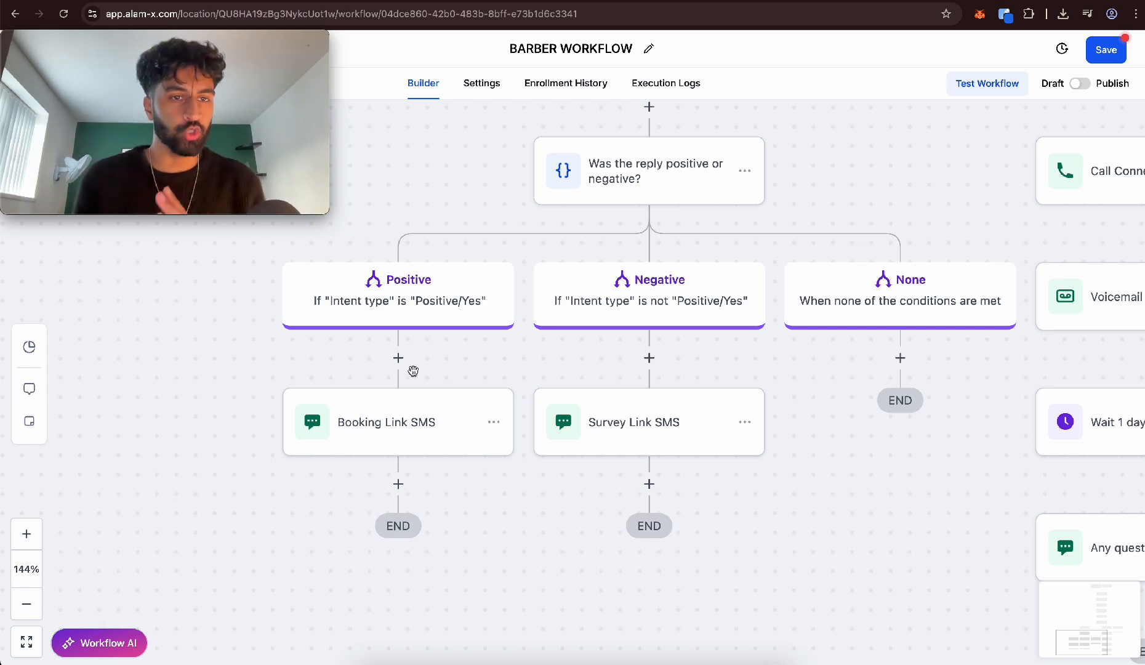
click(494, 422)
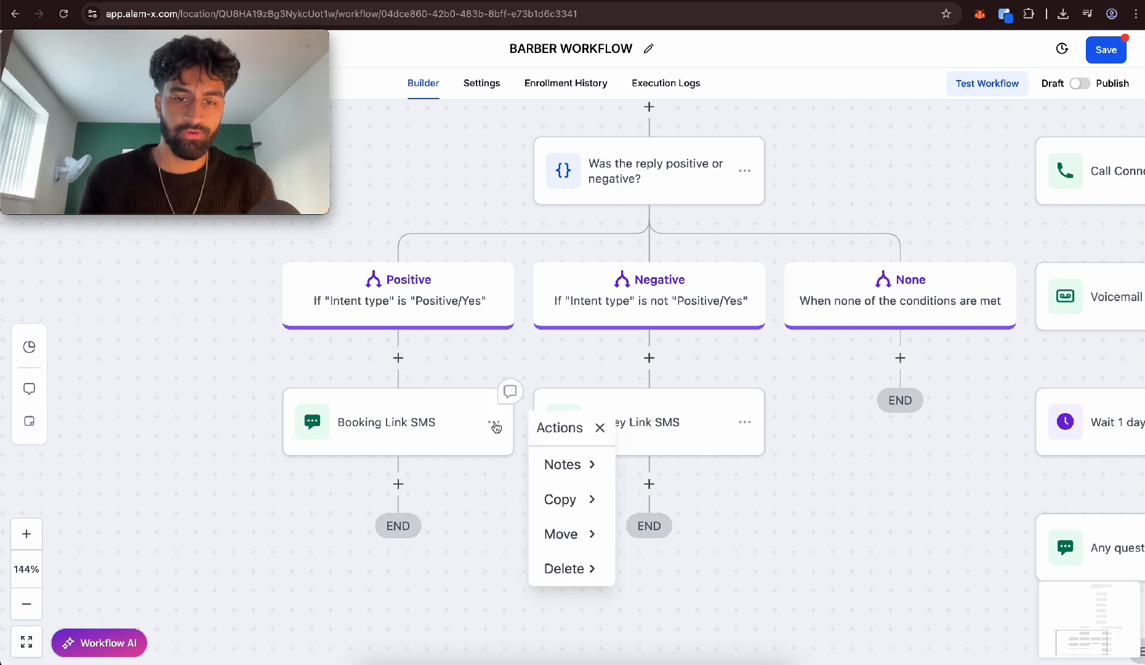
click(594, 582)
click(718, 389)
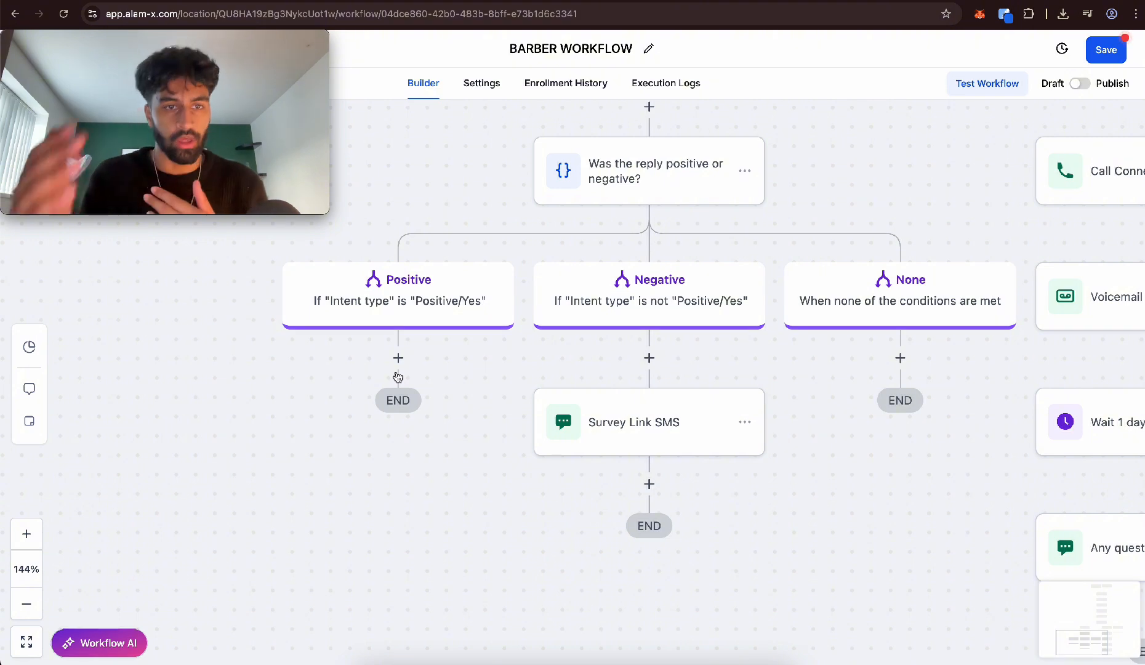
Add a Wait action under the Positive branch that holds until 4 hours after the event or appointment time, and save it
click(397, 358)
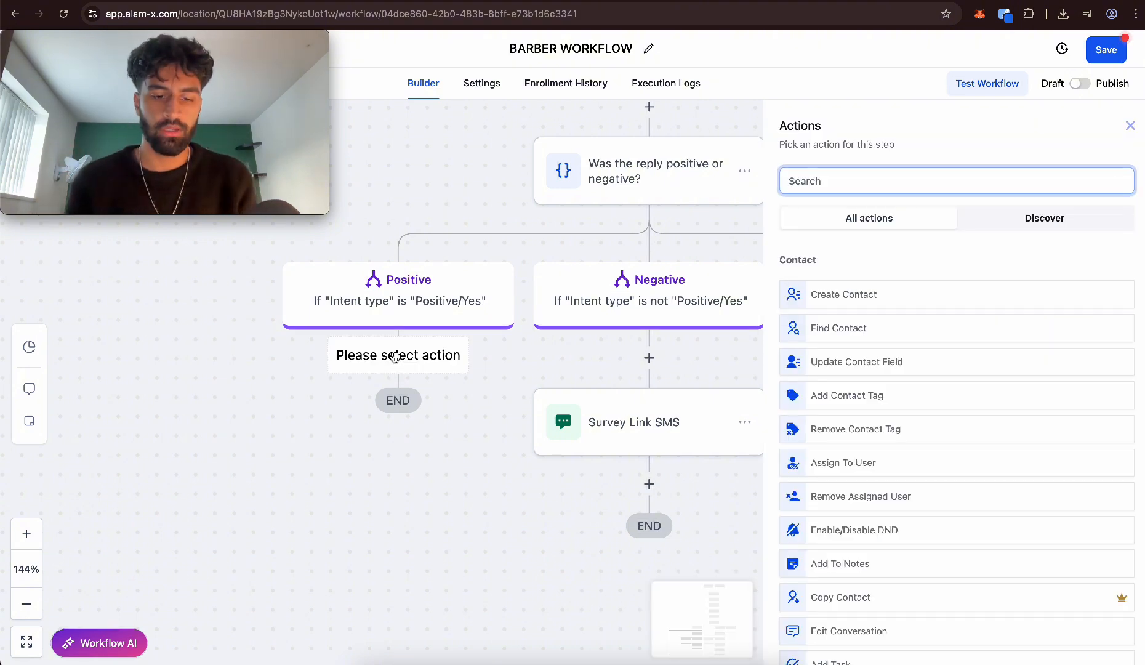
text(wait)
click(868, 290)
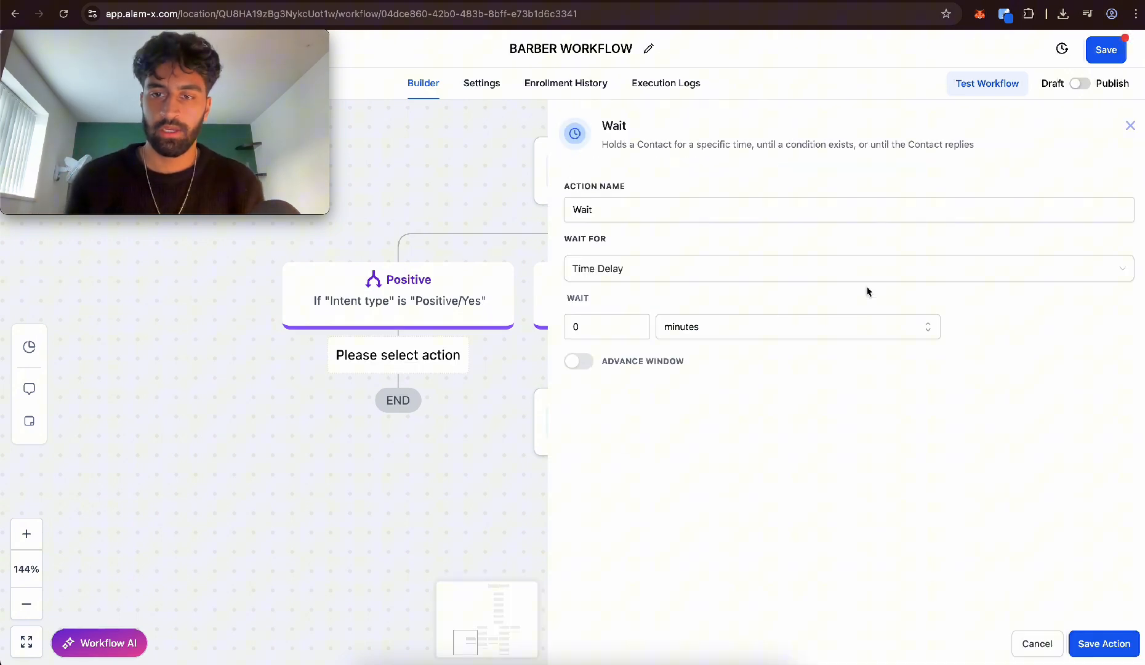
click(644, 276)
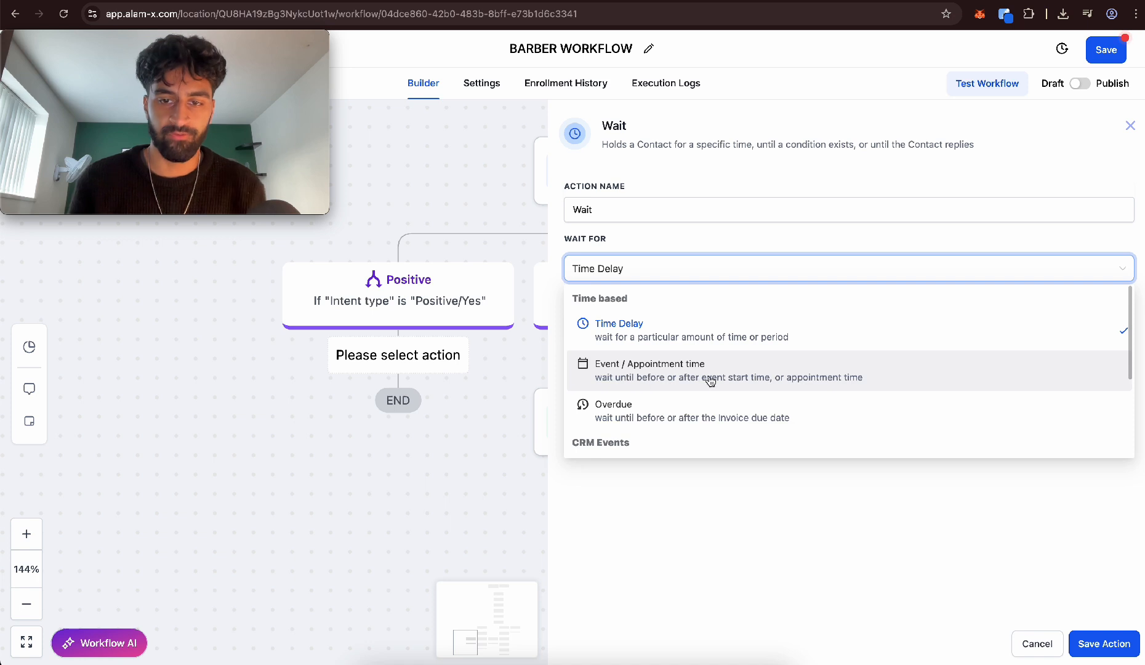
click(760, 385)
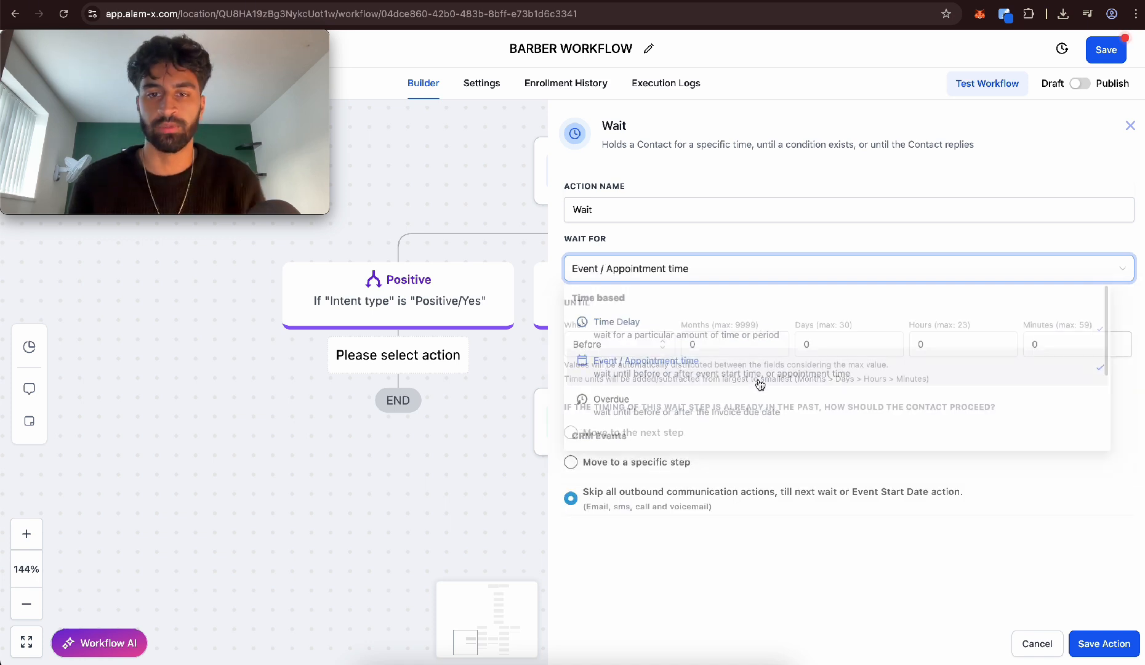
click(611, 339)
click(600, 371)
click(965, 342)
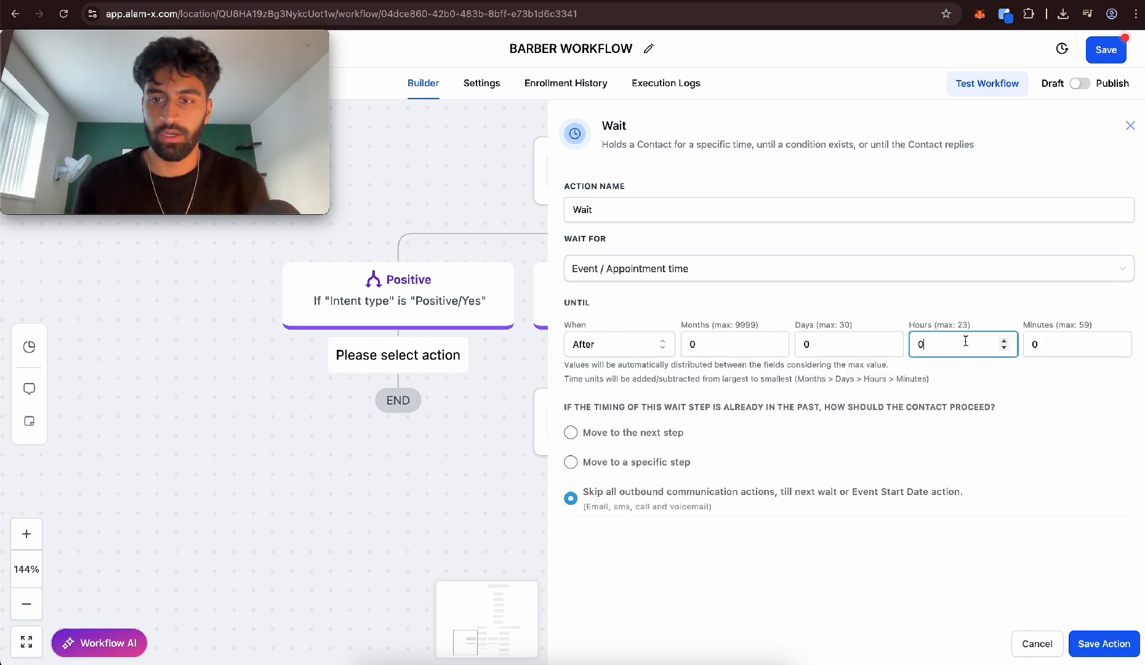
key(BackSpace)
text(4)
click(1103, 644)
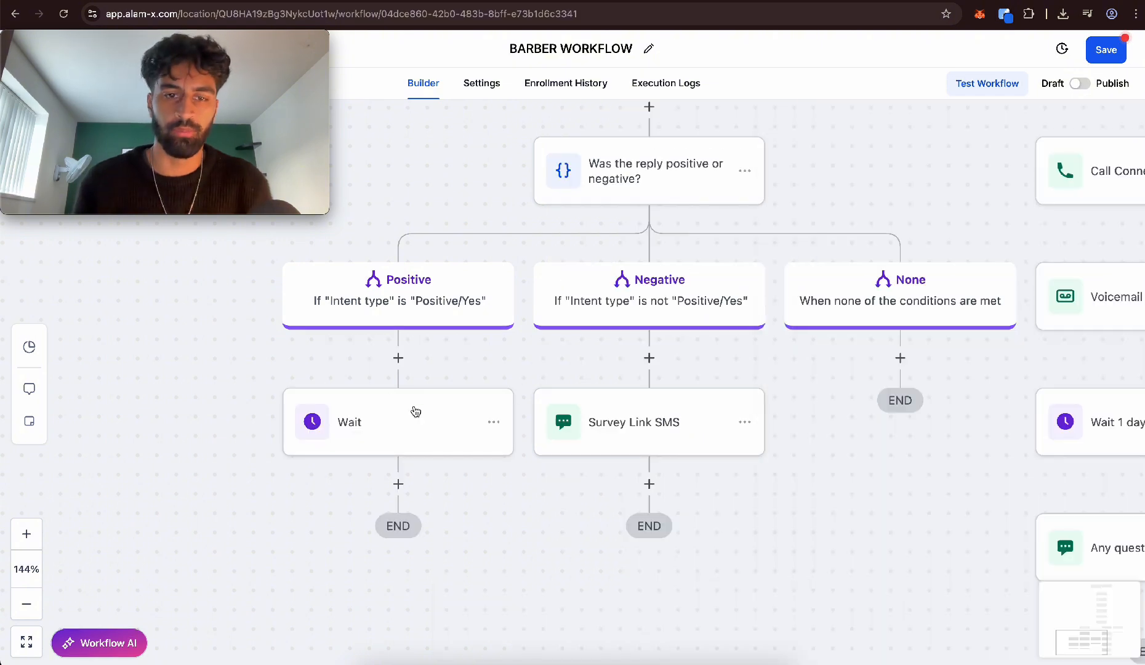
Rename the Positive branch's Wait action to "Wait 4h after" and save it
click(391, 401)
click(769, 206)
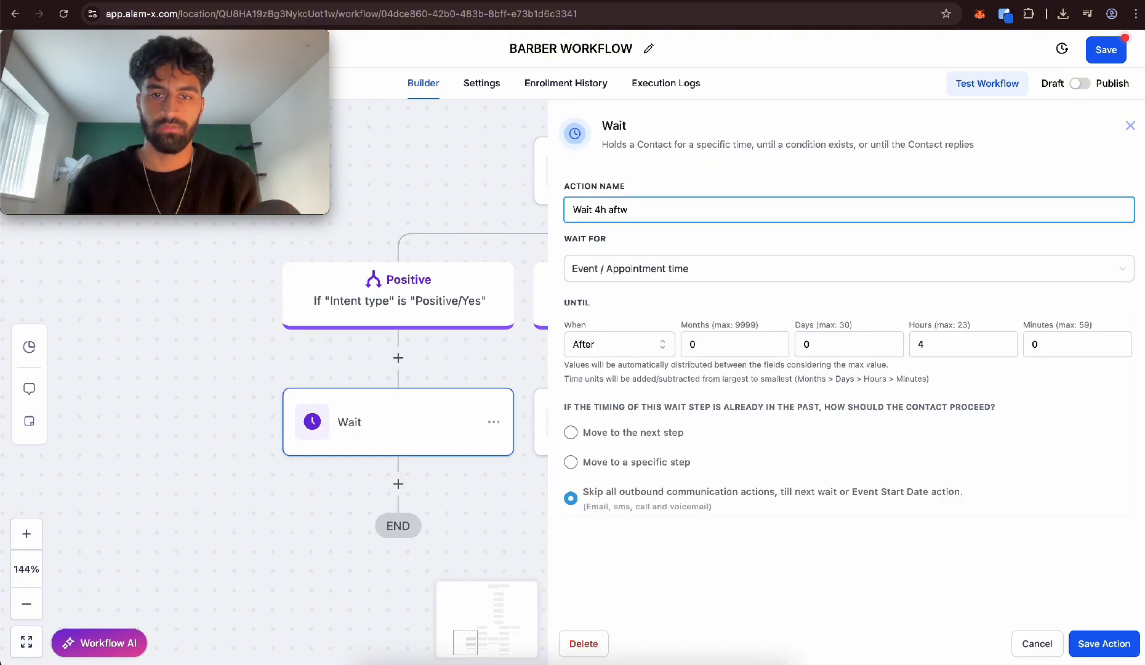
click(1104, 643)
Add a Send Review Request action after "Wait 4h after" with SMS as the review type, and save it
scroll(469, 409, down, 1)
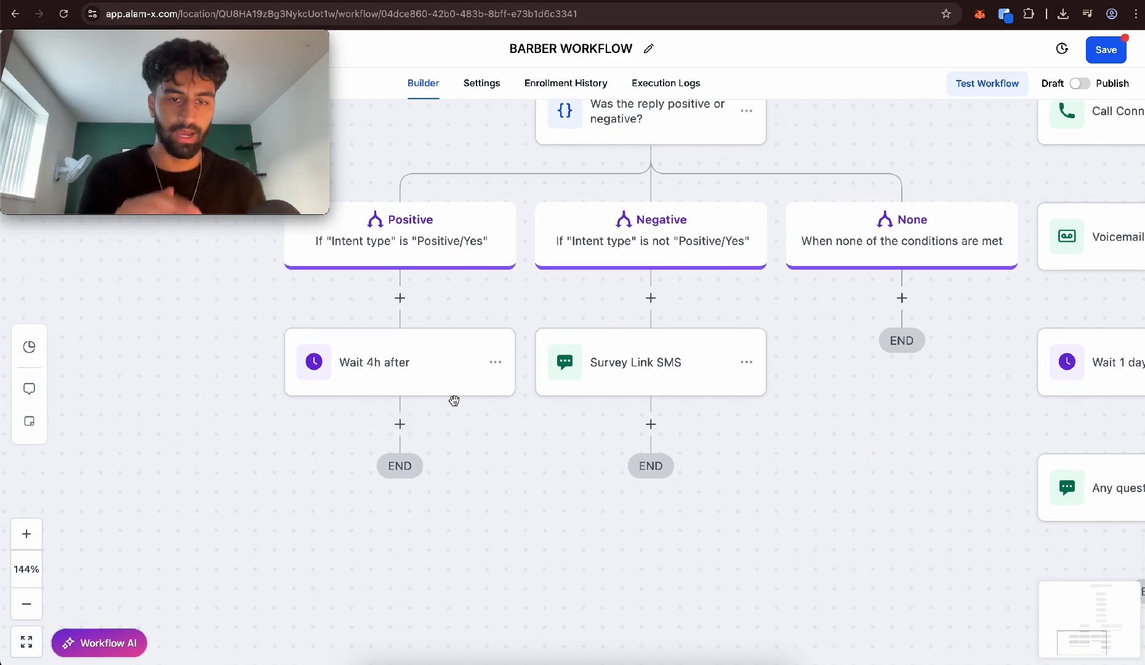
click(400, 423)
text(review)
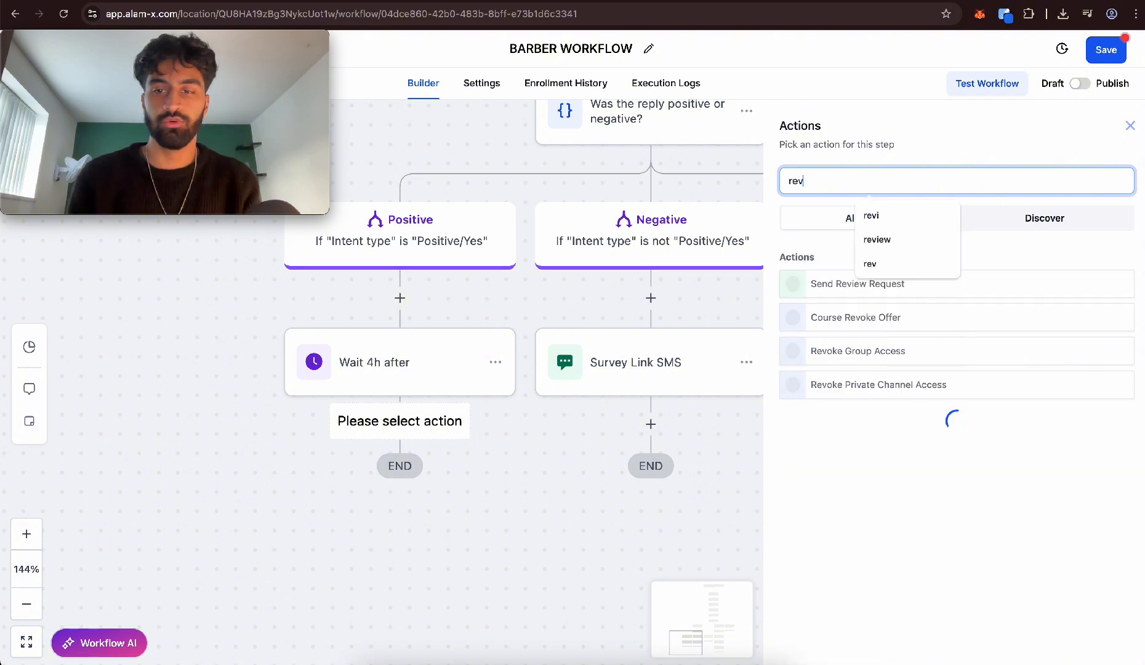
click(889, 283)
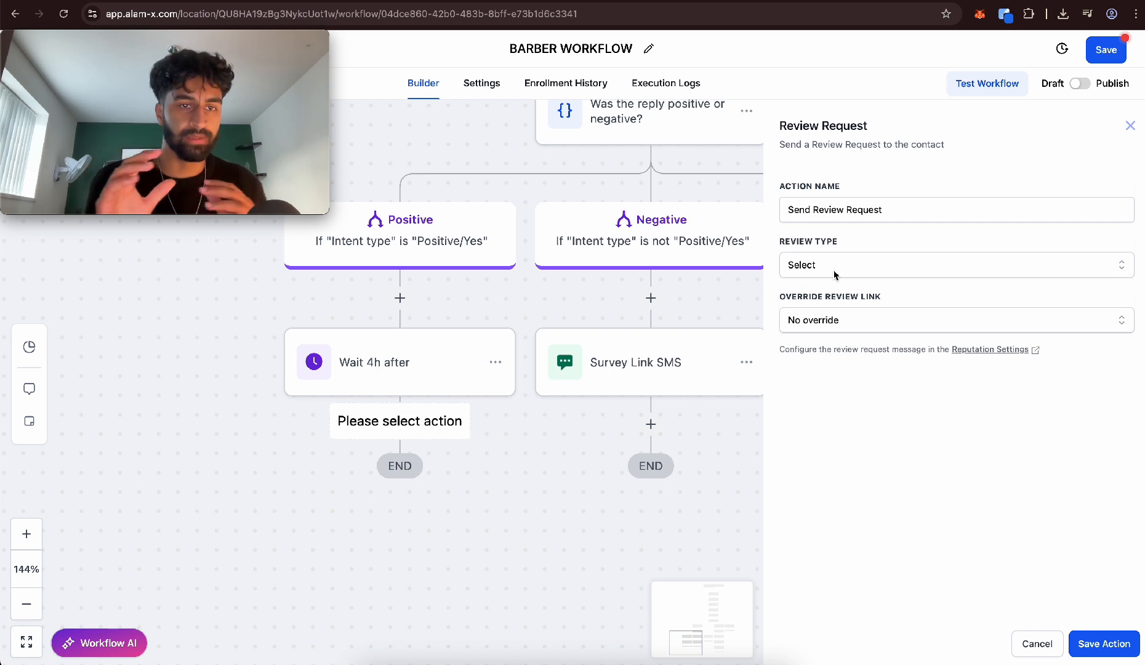
click(835, 274)
click(808, 298)
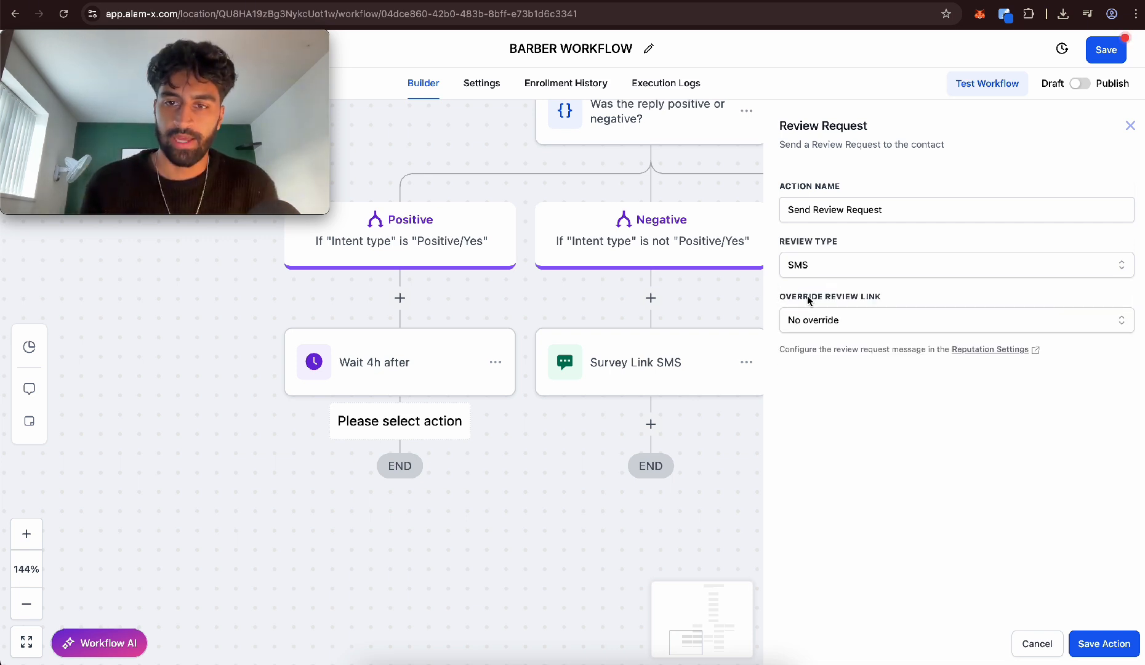
click(1103, 644)
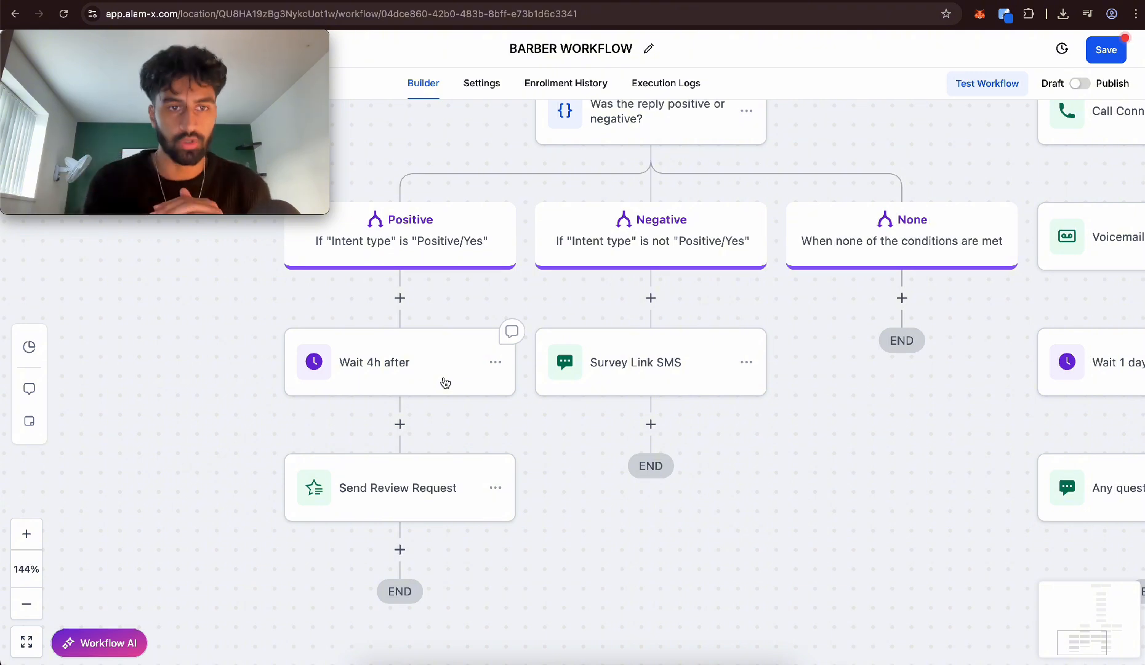
Add an Add Contact Tag action after Send Review Request with the new tag "haircutcustomer", and save it
click(400, 549)
text(tag)
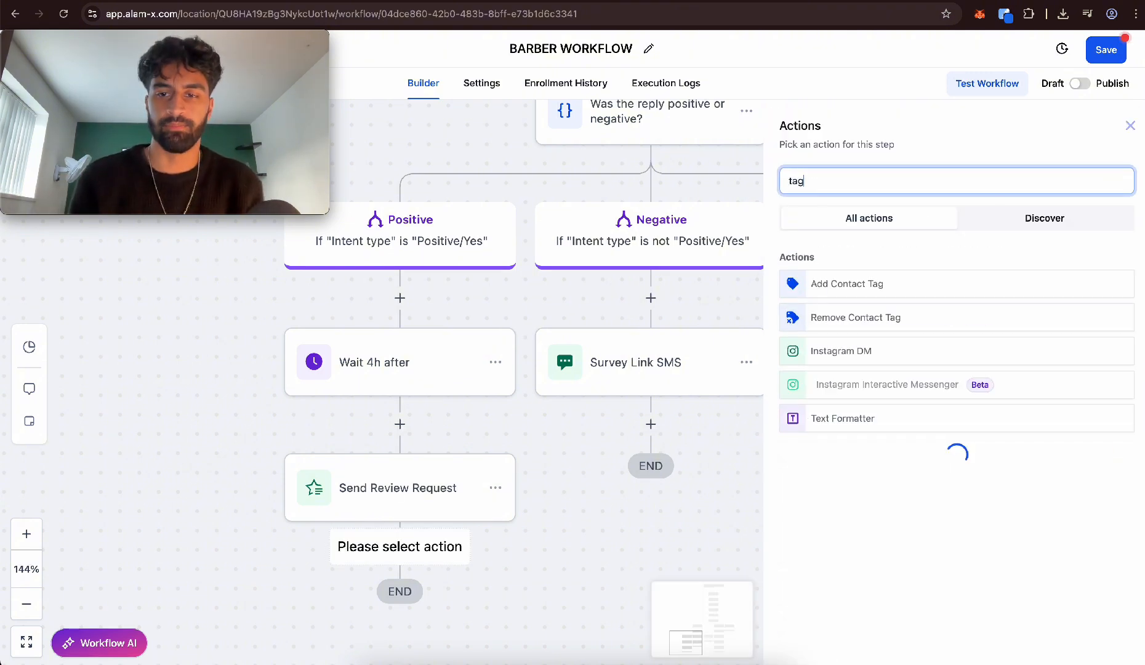
click(847, 284)
click(943, 265)
text(HAIE)
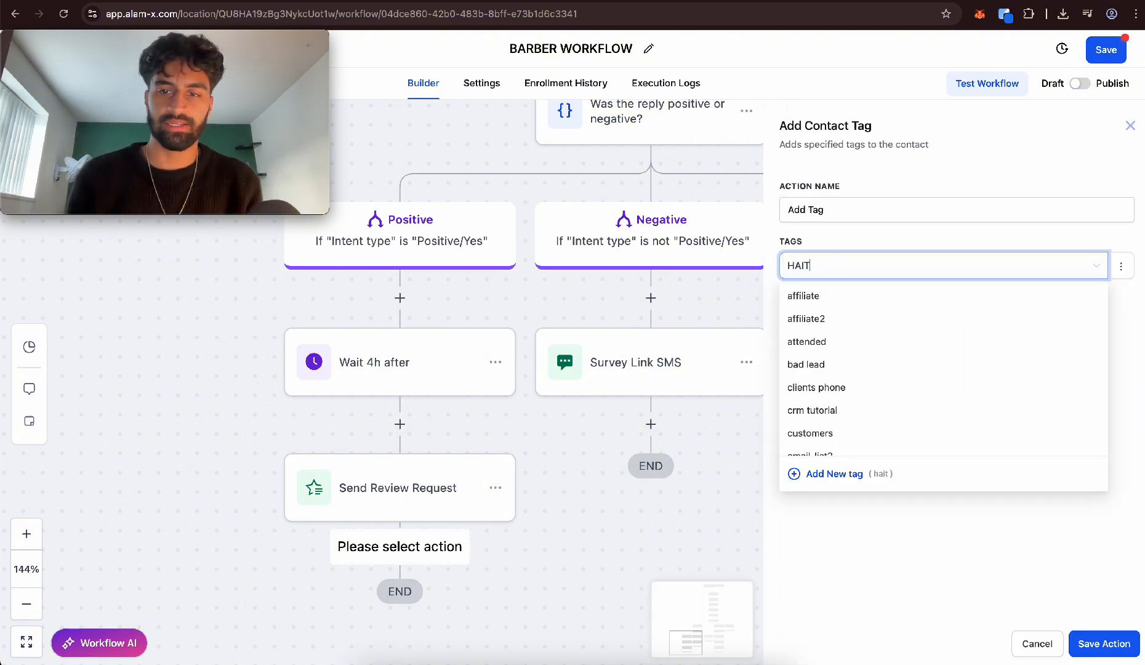
key(BackSpace)
text(RC)
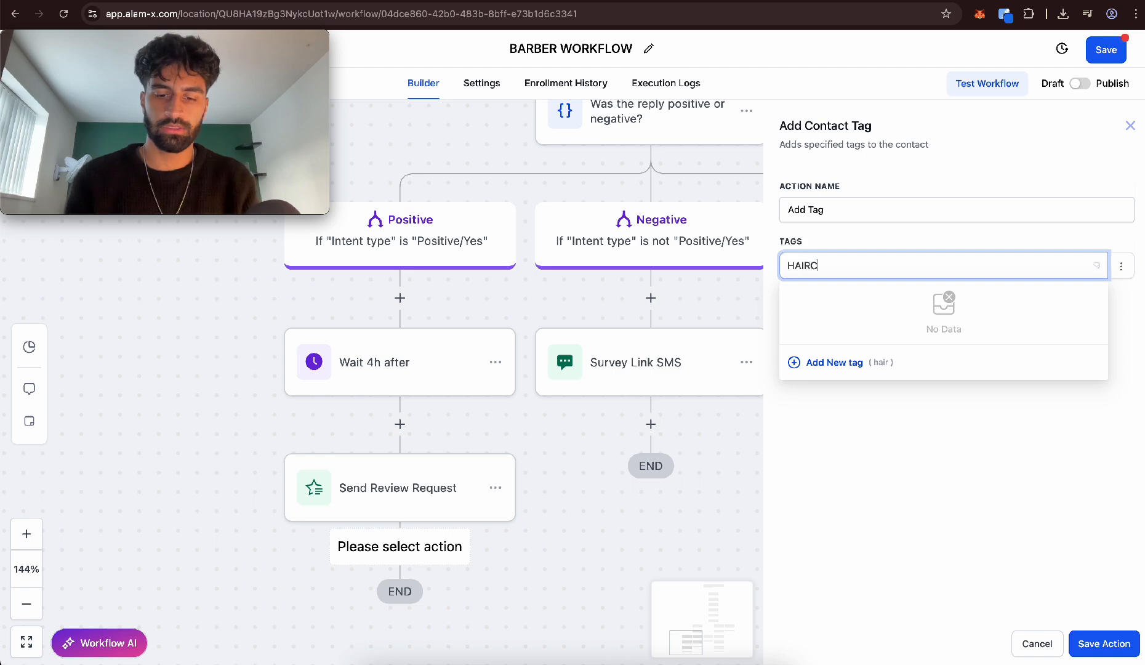
text(UTCUSTOMER)
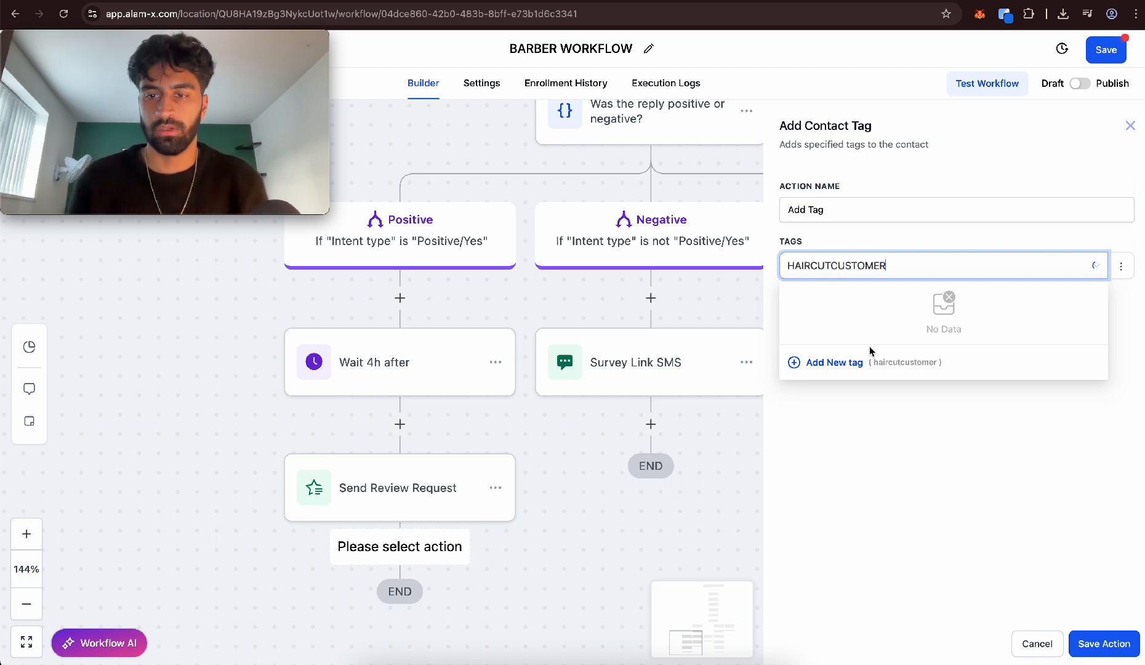
click(835, 363)
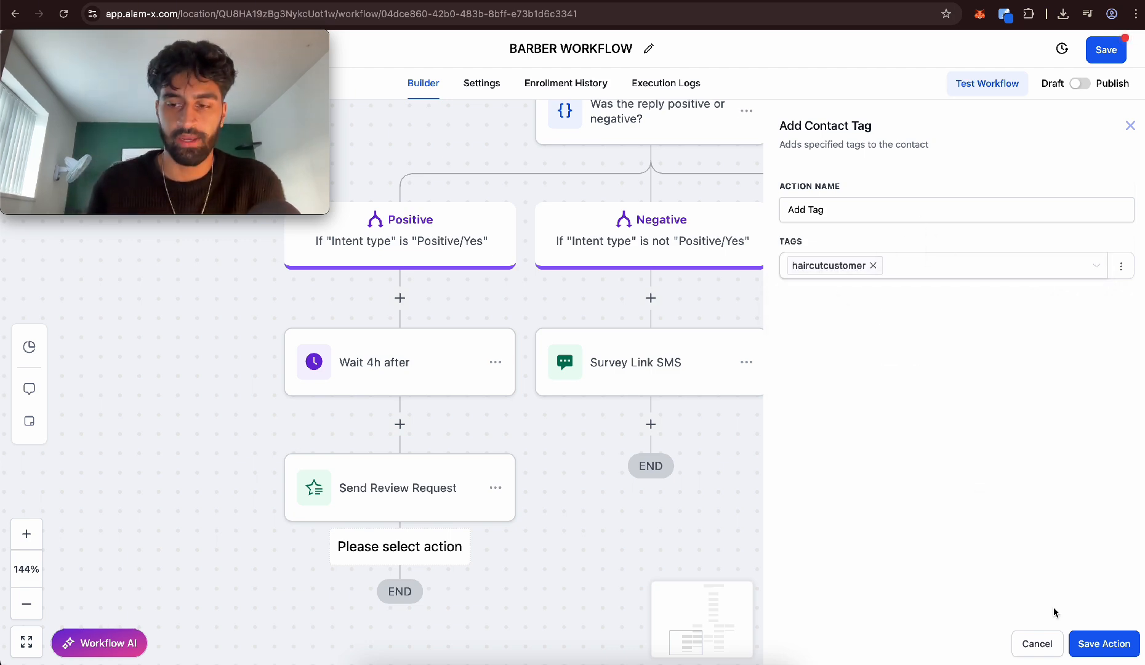
click(1102, 644)
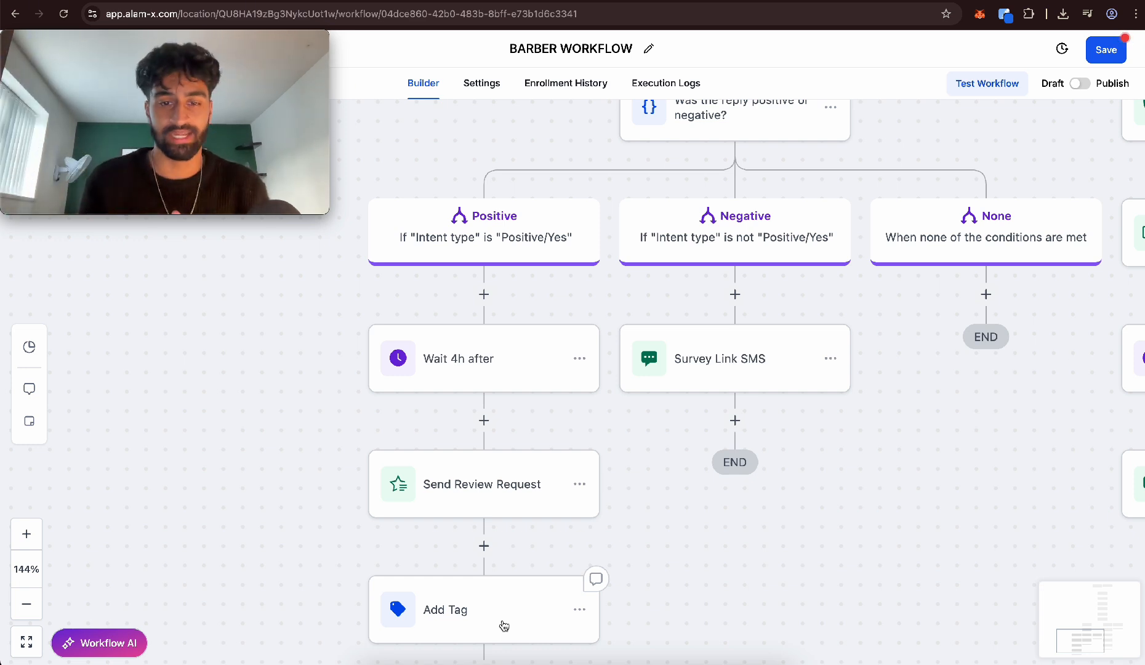
Insert an If / Else condition between "Wait 4h after" and Send Review Request, naming its first branch "are tagged"
click(483, 420)
text(IF)
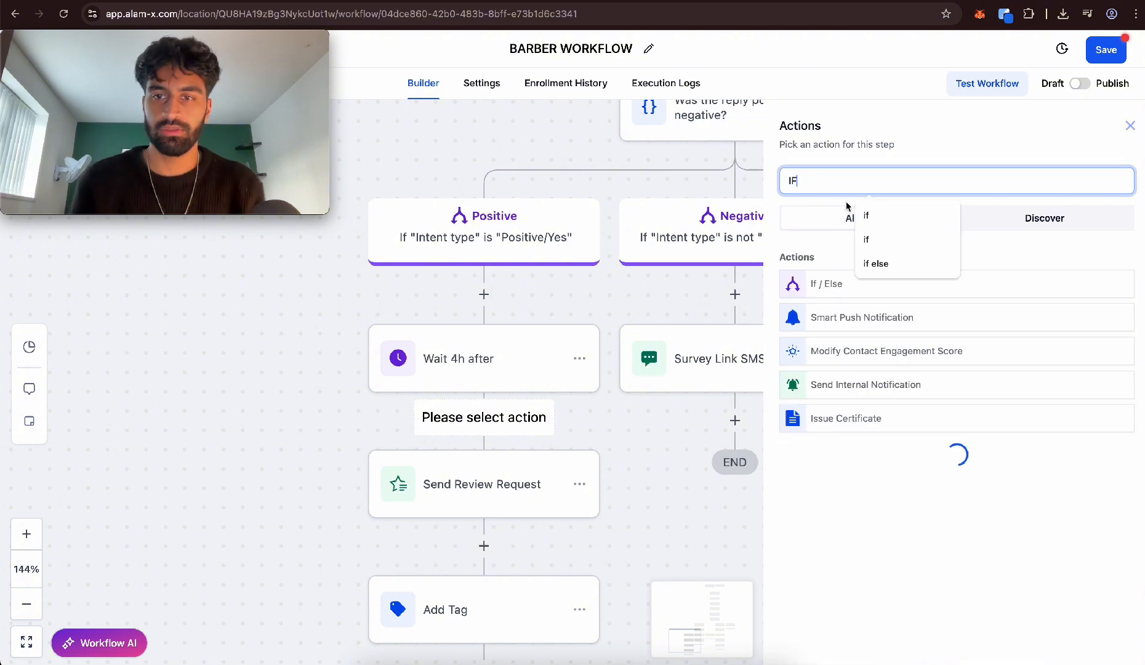
click(832, 283)
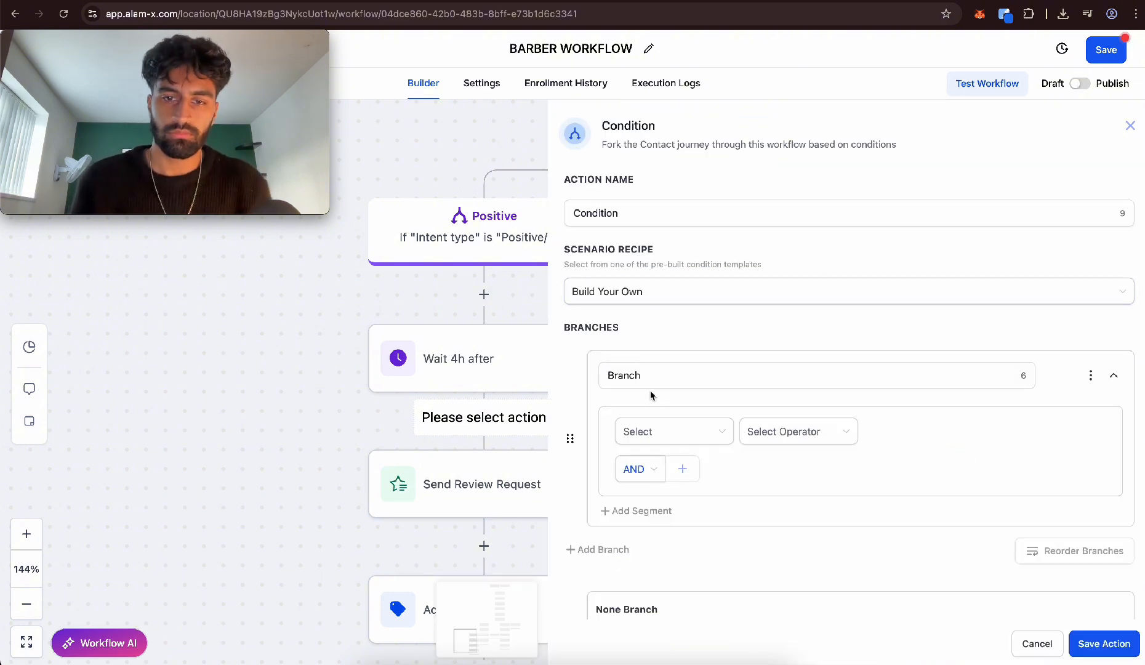
double_click(663, 374)
text(are tagged)
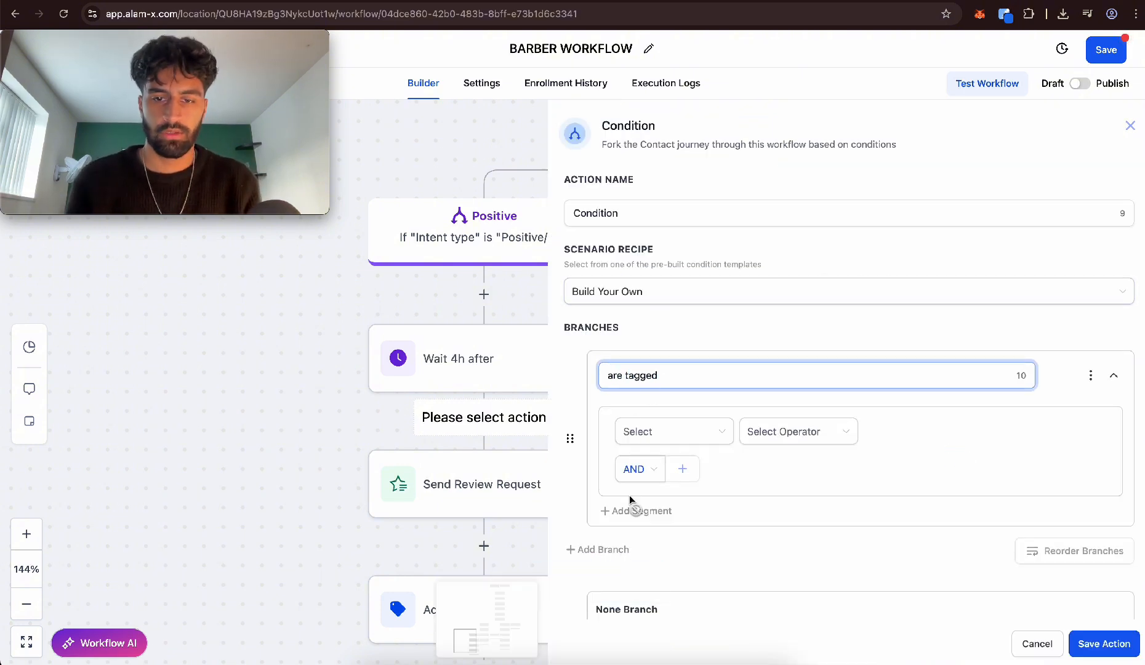
Set the "are tagged" branch condition to Tags Includes "haircutcustomer"
click(659, 431)
click(669, 472)
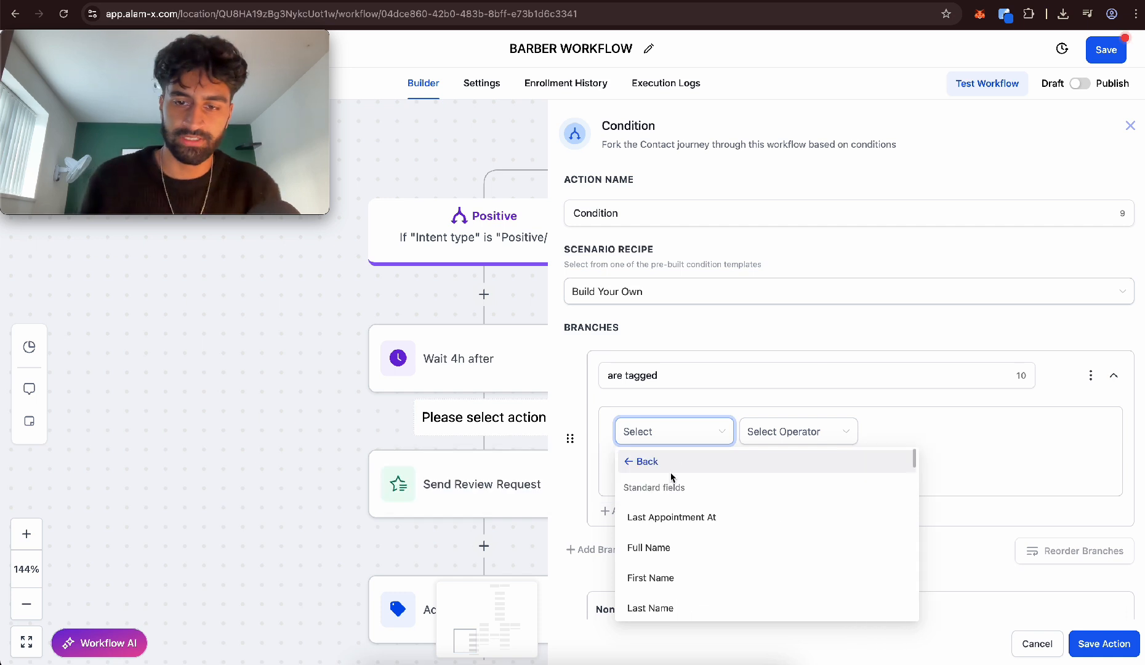
scroll(676, 509, down, 3)
scroll(675, 509, down, 5)
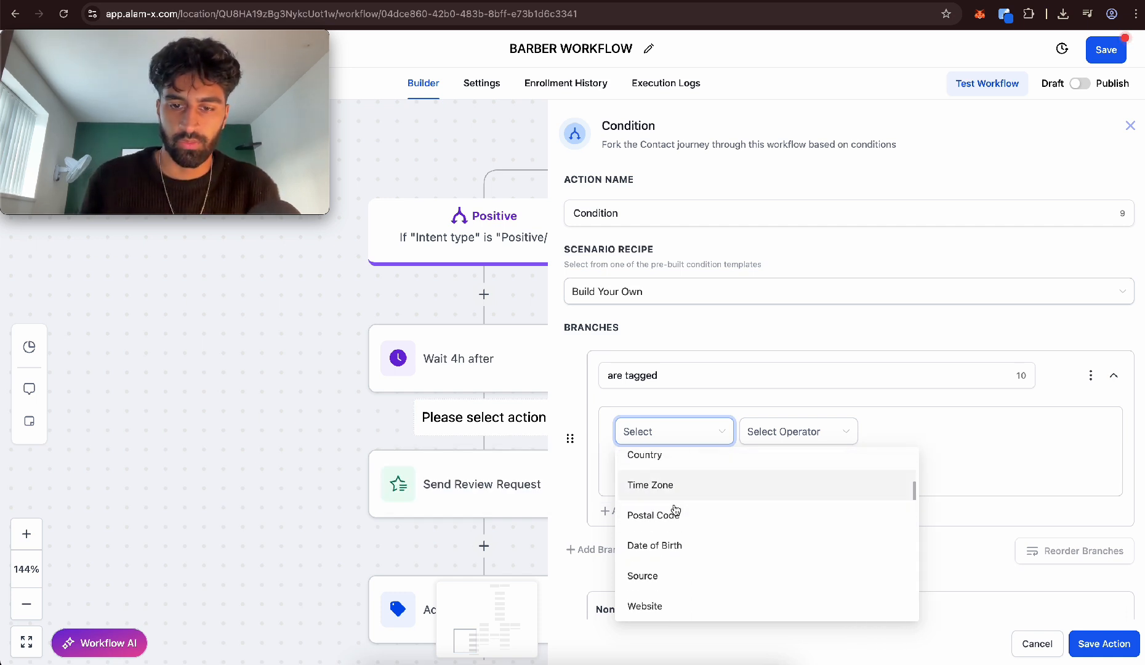
click(648, 614)
click(778, 432)
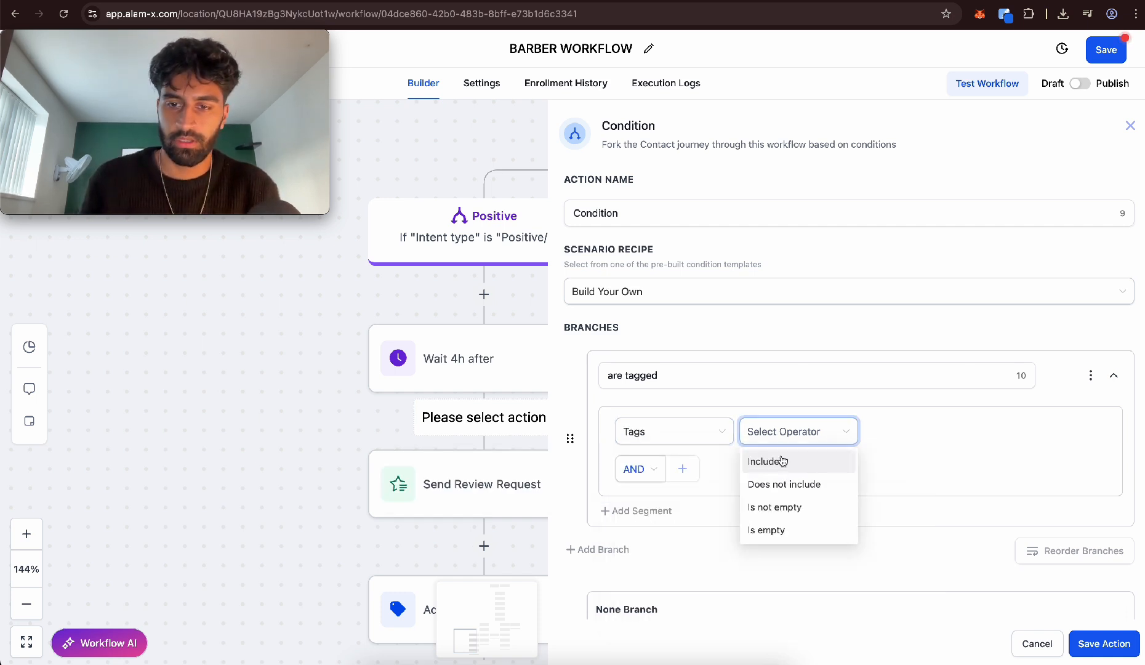
click(779, 459)
click(905, 434)
scroll(911, 493, down, 2)
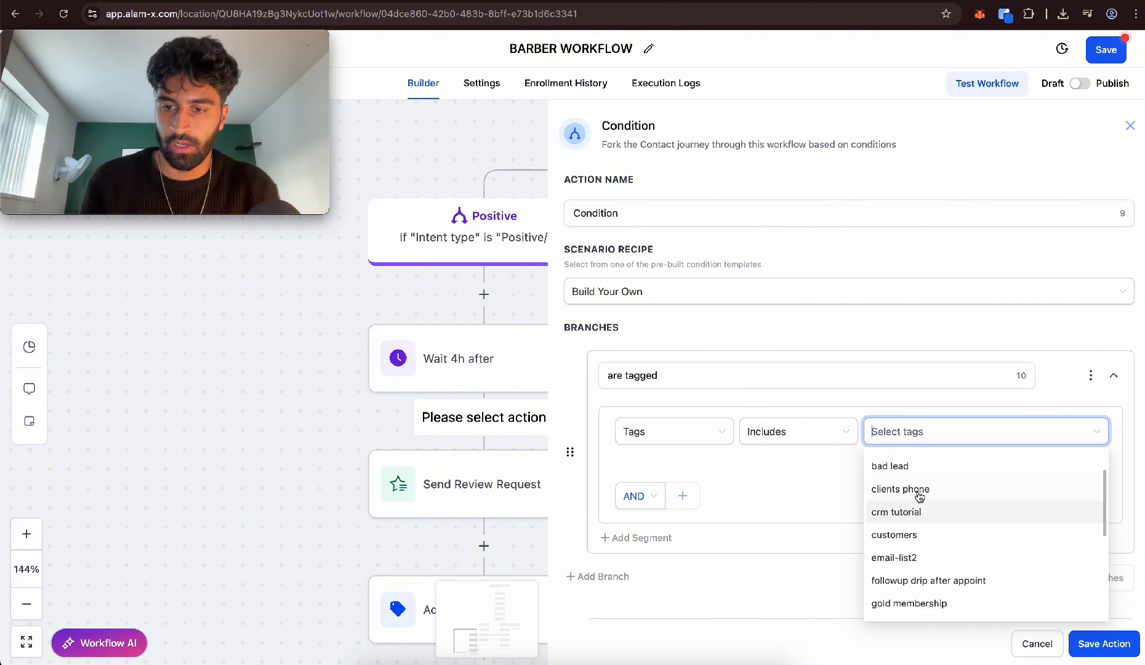
scroll(930, 545, down, 3)
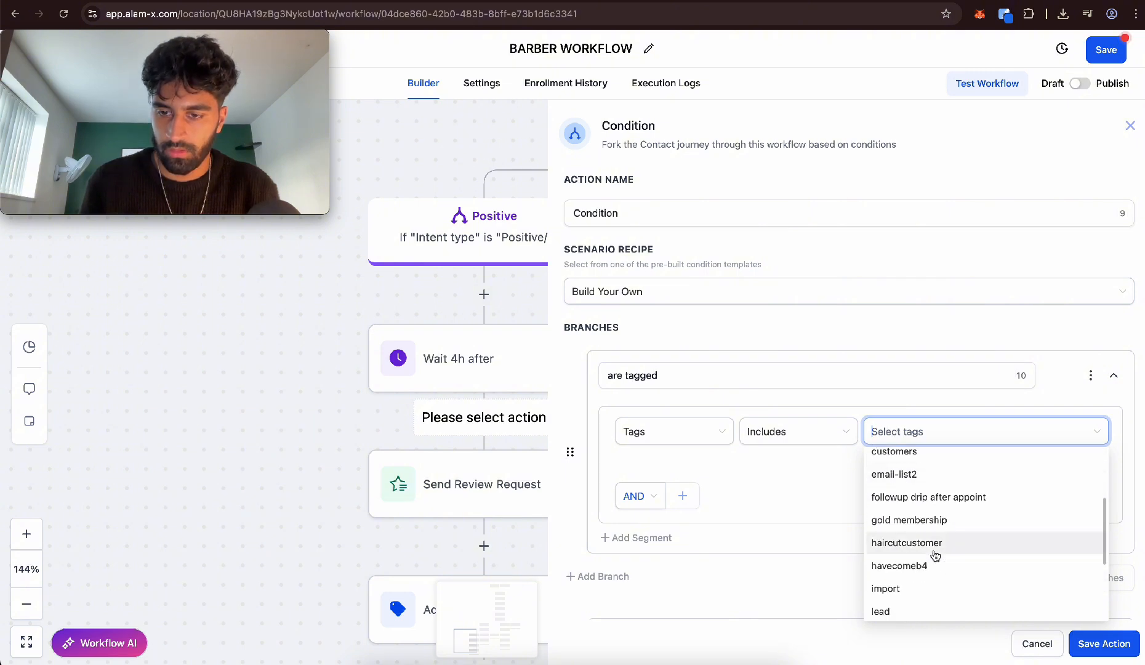
click(935, 553)
Add a second branch to the condition and name it "not tagged"
click(628, 578)
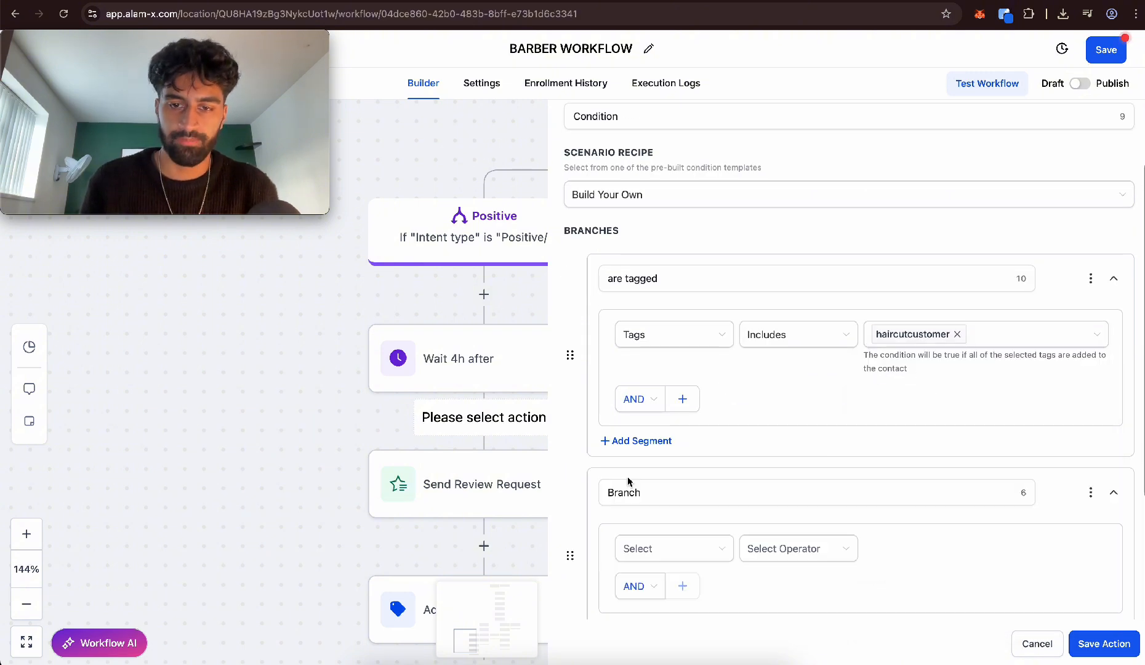
click(647, 492)
double_click(647, 492)
text(not taggefd)
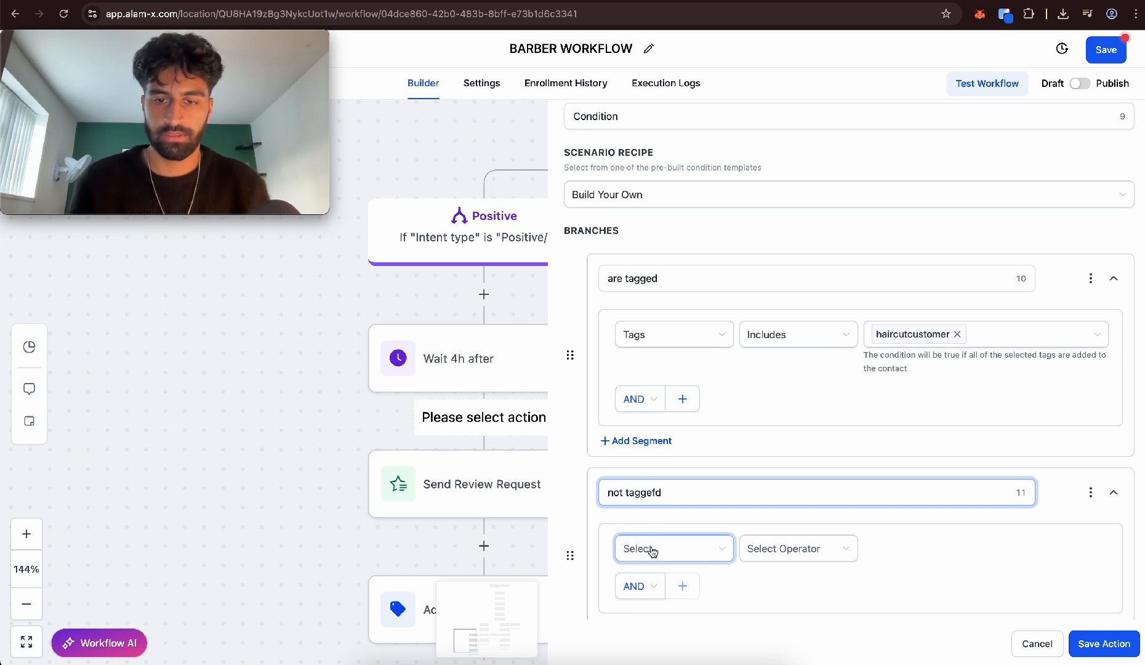
key(BackSpace)
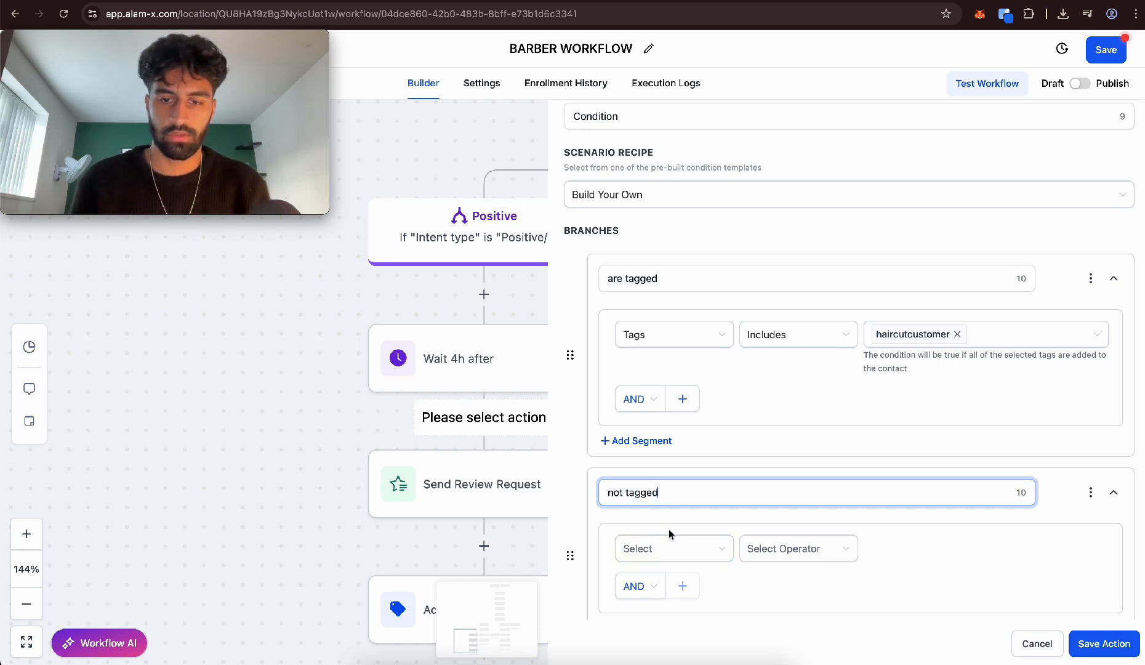
Set the "not tagged" branch condition to Tags Is empty and save the If / Else action
click(668, 546)
click(682, 387)
scroll(693, 468, down, 5)
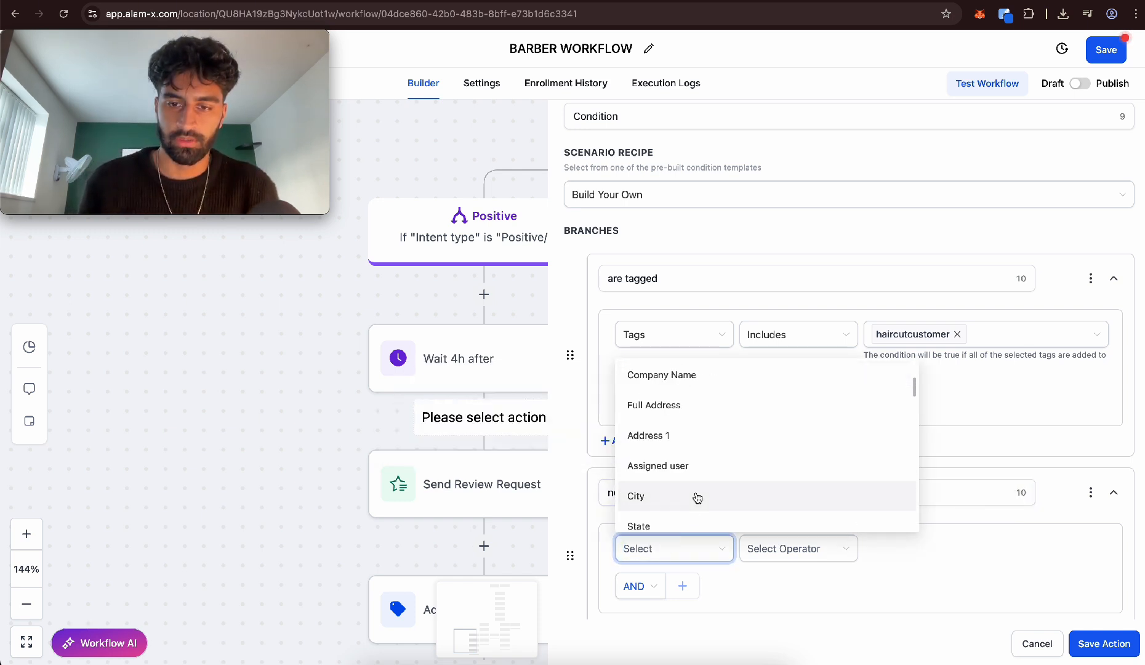
scroll(698, 497, down, 3)
click(699, 498)
click(790, 551)
click(800, 601)
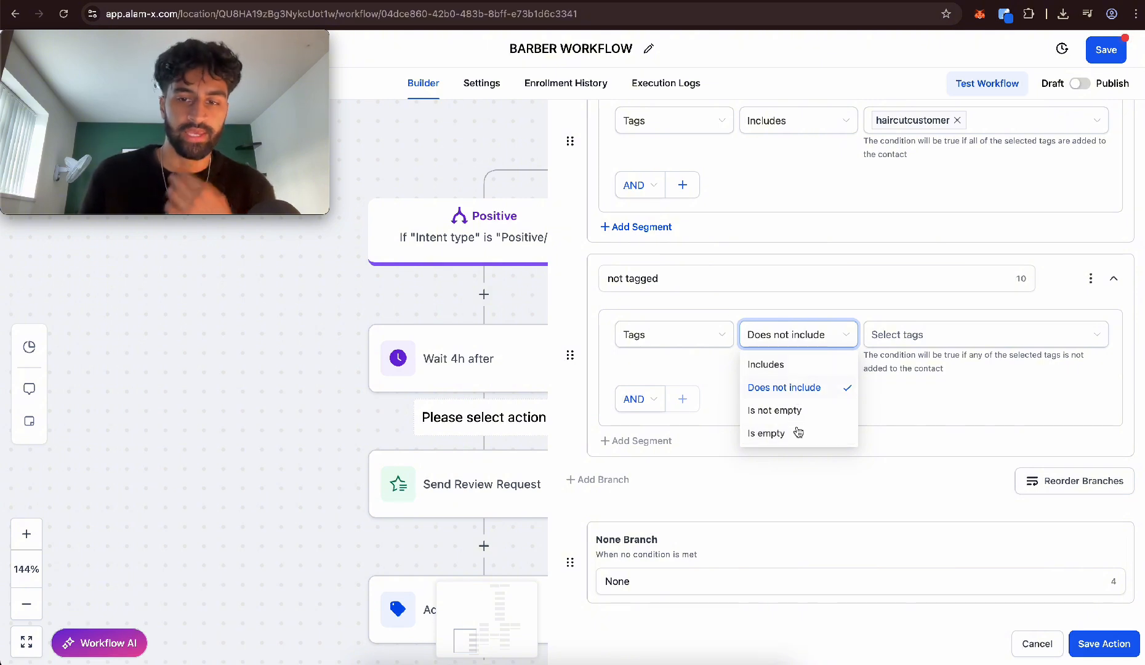
click(795, 432)
scroll(859, 422, up, 2)
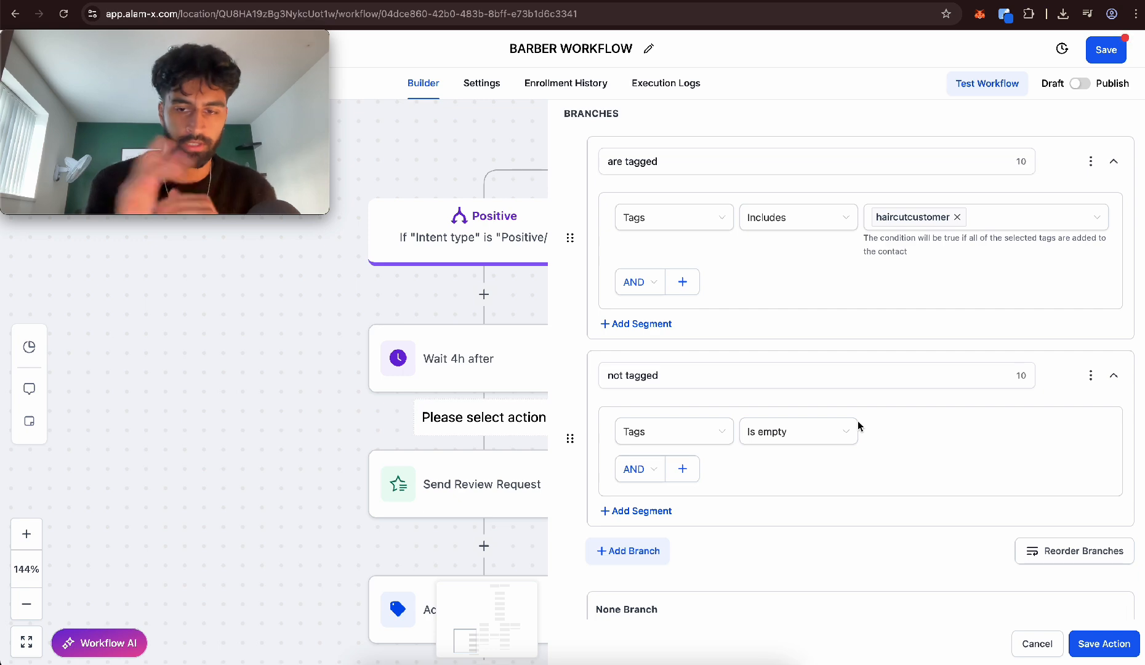
click(856, 430)
click(910, 438)
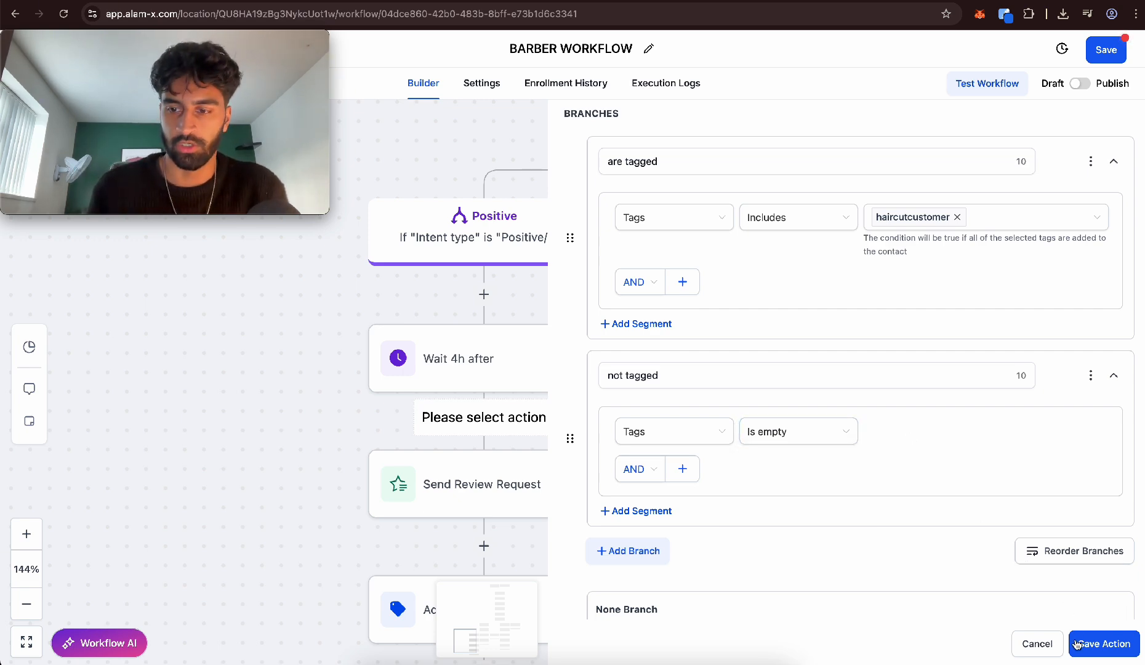
click(1103, 643)
Copy Send Review Request and all actions following it into the "not tagged" branch
scroll(572, 475, down, 5)
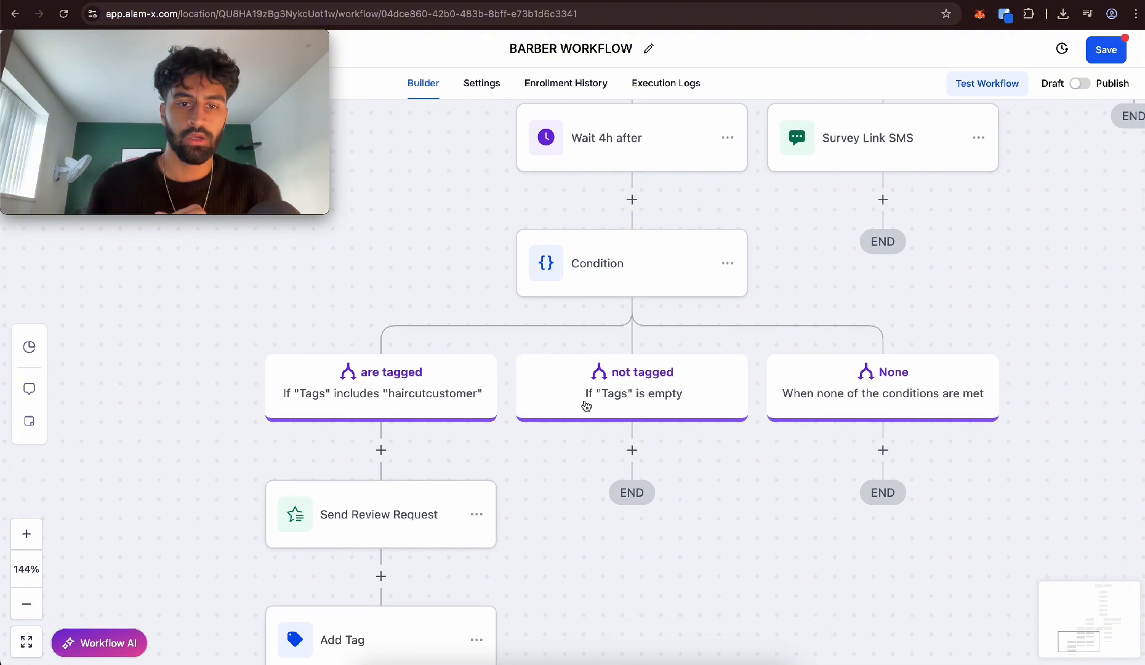
scroll(332, 462, down, 3)
click(474, 366)
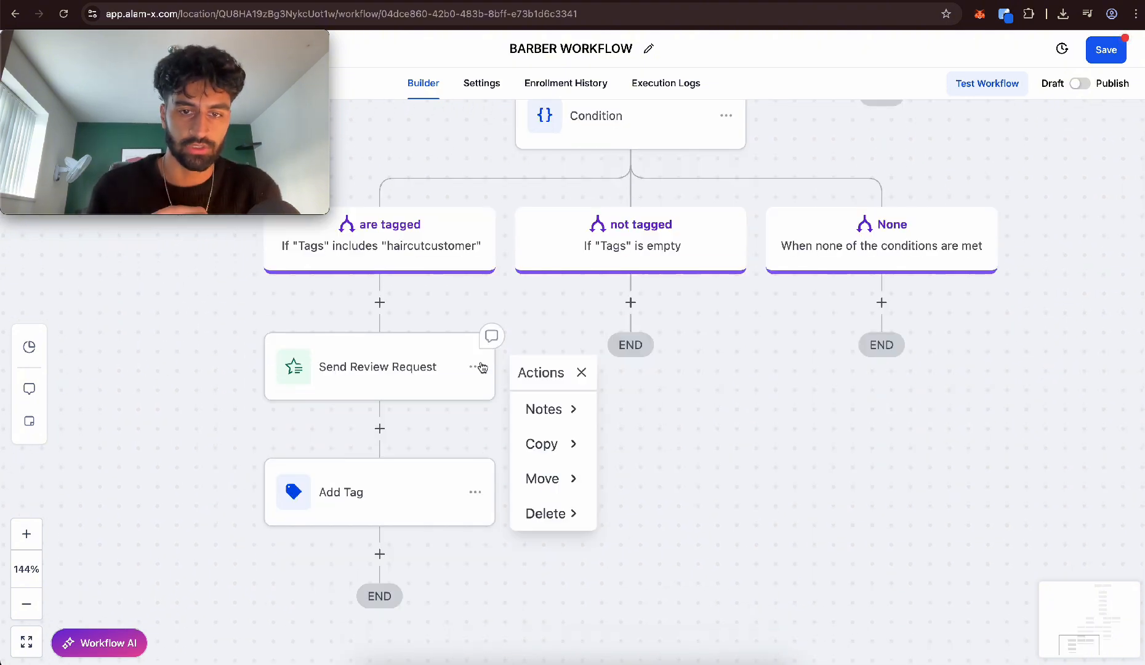
mouse_move(542, 443)
click(668, 442)
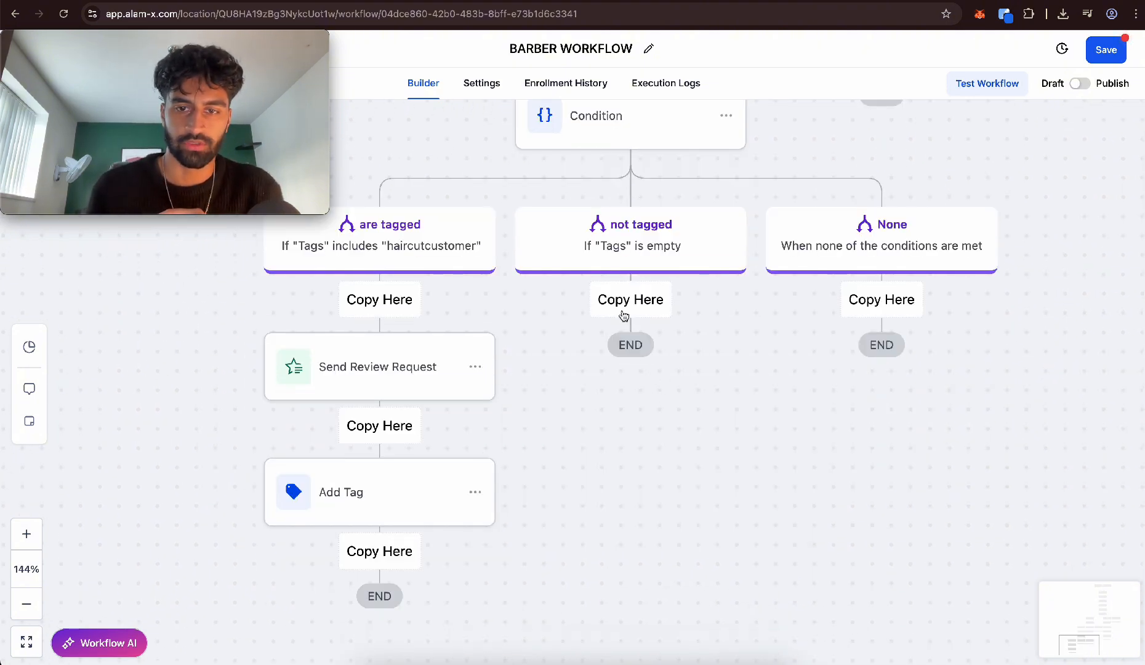
click(622, 303)
Delete Send Review Request and all actions after it from the "are tagged" branch
click(472, 385)
click(475, 366)
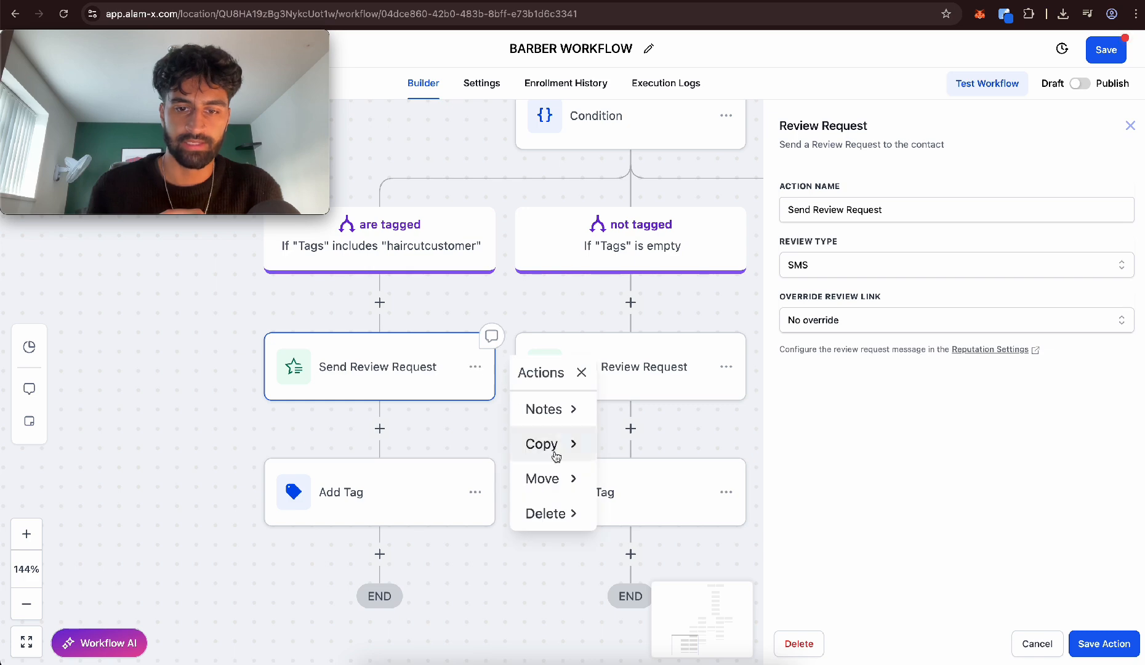
mouse_move(549, 516)
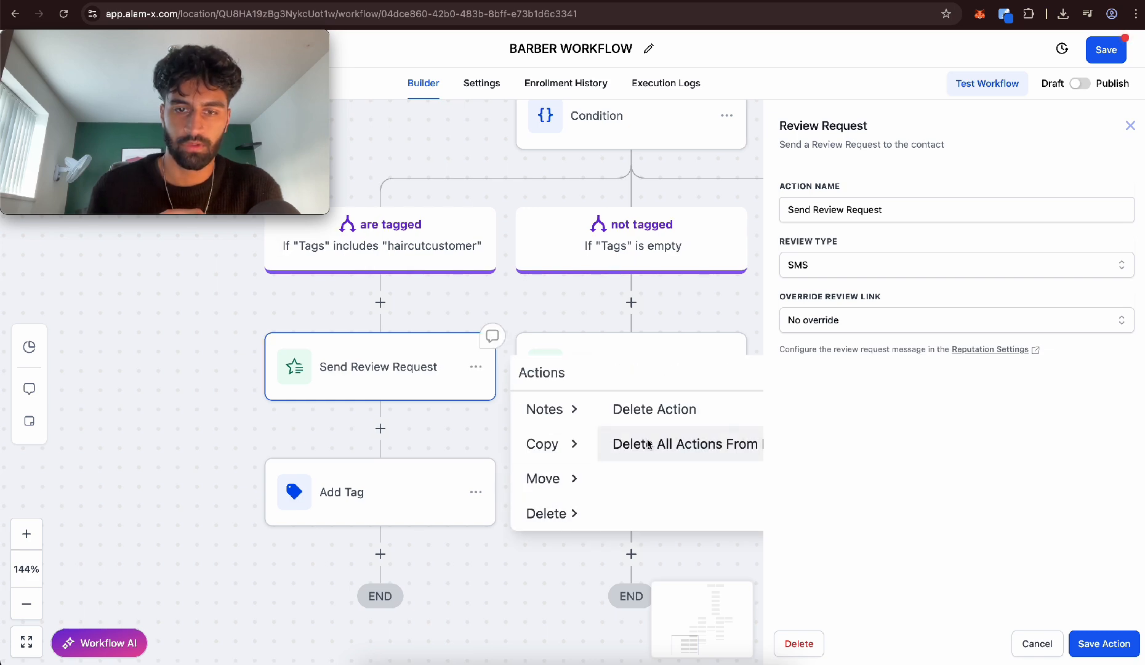
click(677, 442)
click(719, 405)
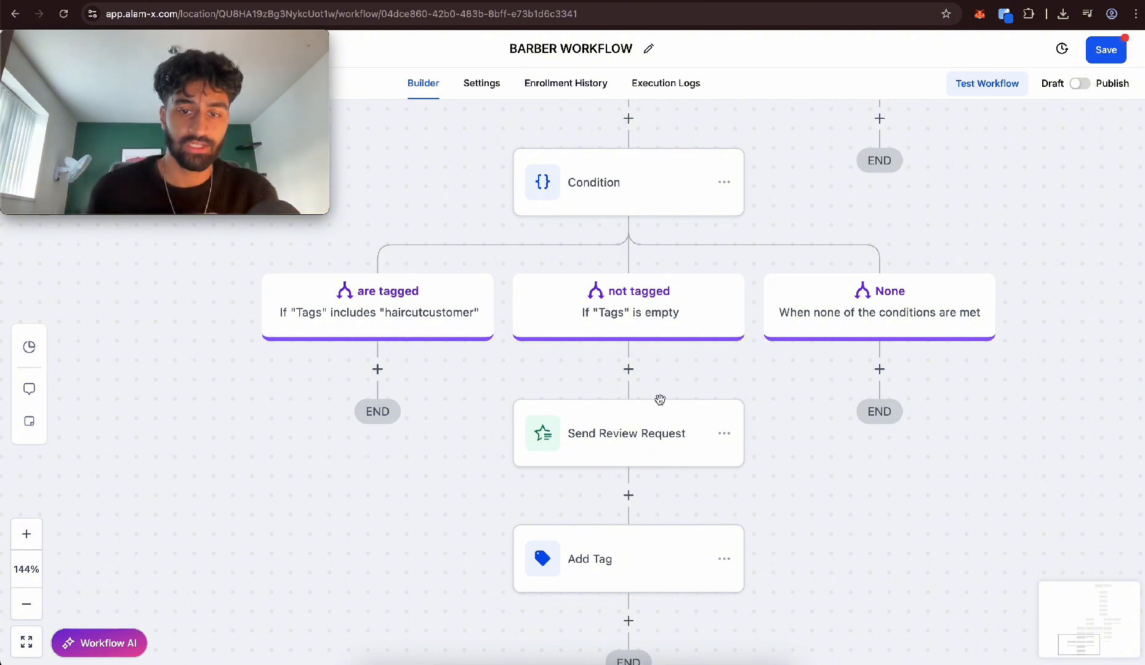
Examine the workflow path from the reminder SMS through the positive reply branch to the tag condition and its review request
scroll(644, 440, down, 2)
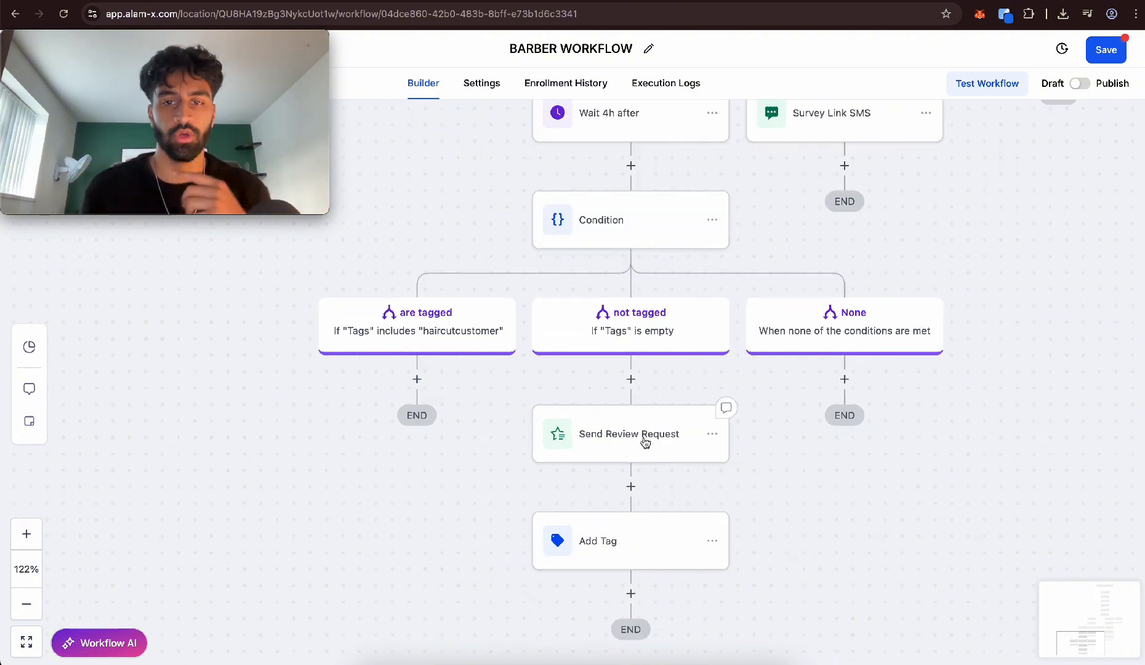
scroll(644, 437, up, 8)
scroll(553, 265, up, 5)
scroll(557, 283, right, 4)
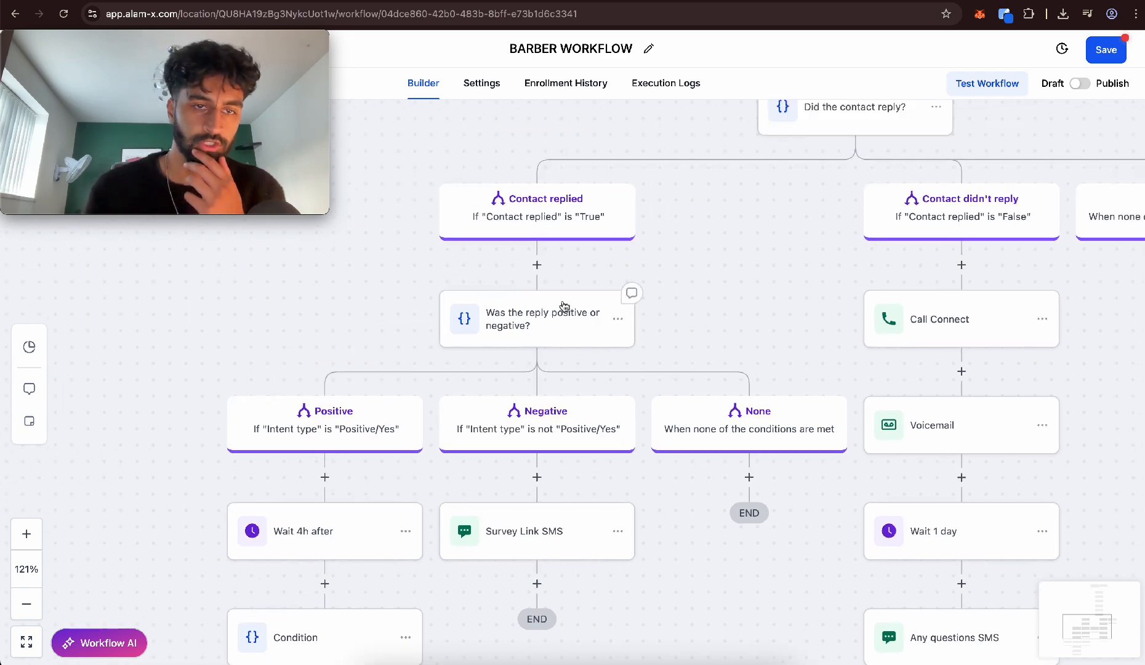
scroll(563, 301, up, 2)
scroll(569, 252, right, 2)
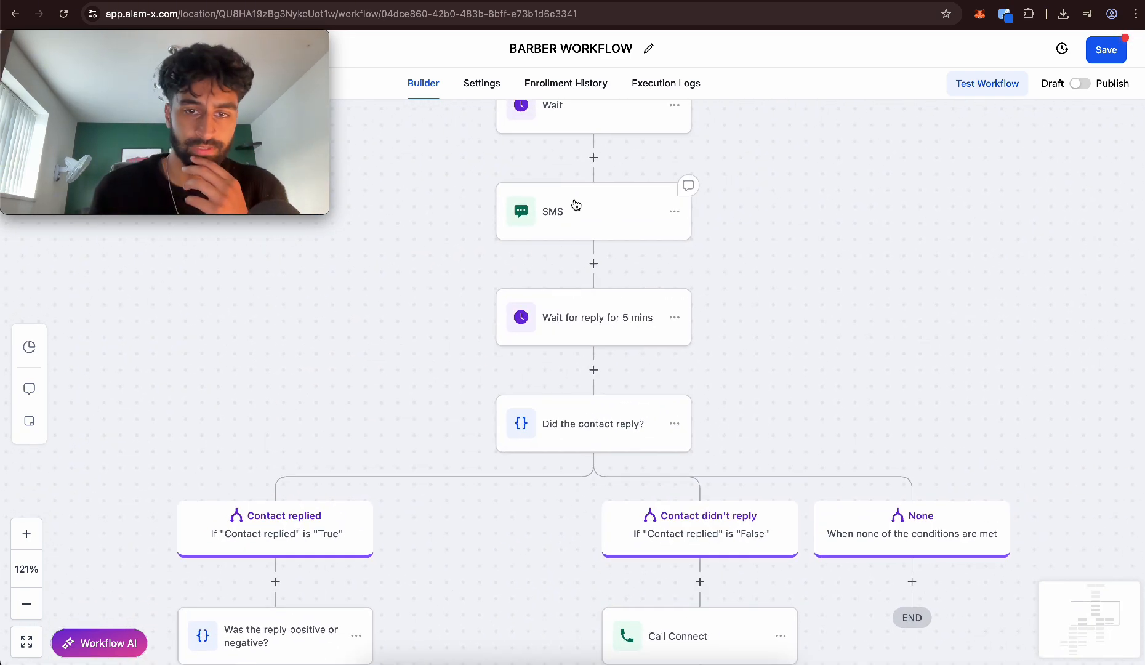
scroll(573, 208, down, 1)
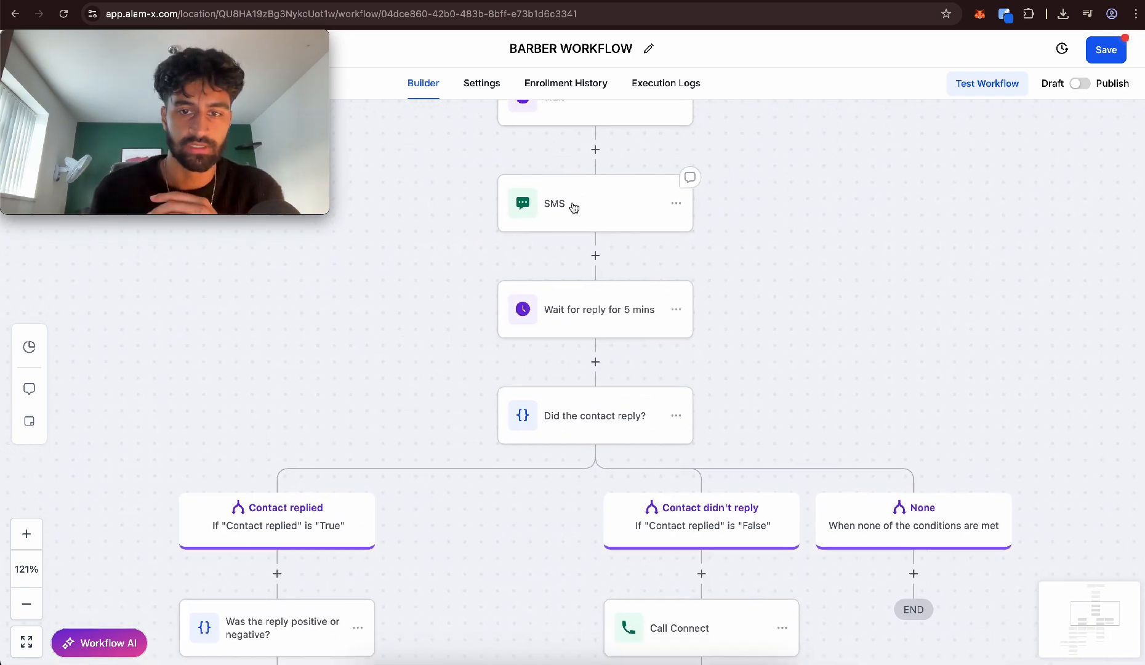
scroll(572, 202, down, 2)
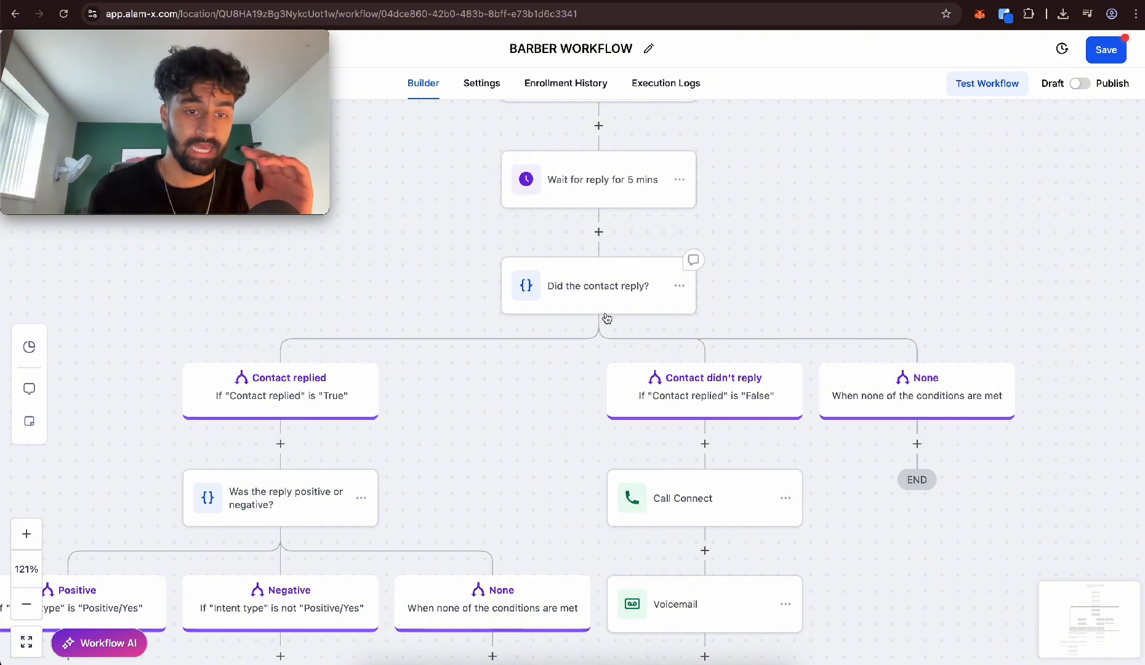
scroll(605, 315, left, 5)
scroll(605, 317, down, 4)
scroll(605, 317, down, 1)
scroll(605, 317, left, 1)
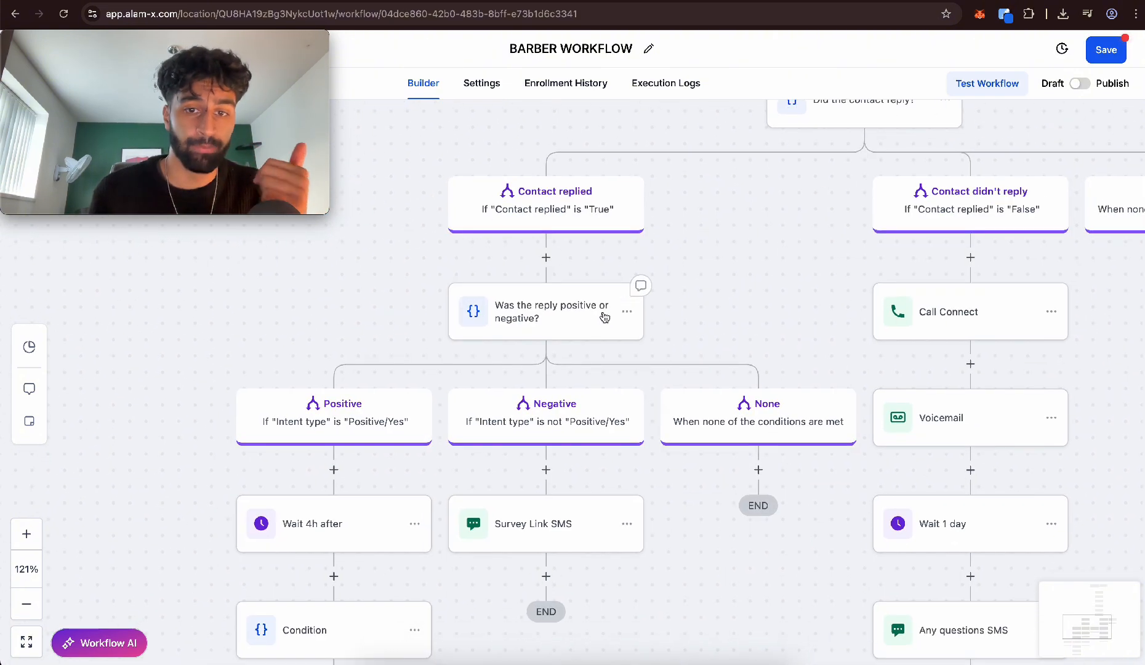
scroll(605, 317, down, 4)
scroll(605, 317, left, 5)
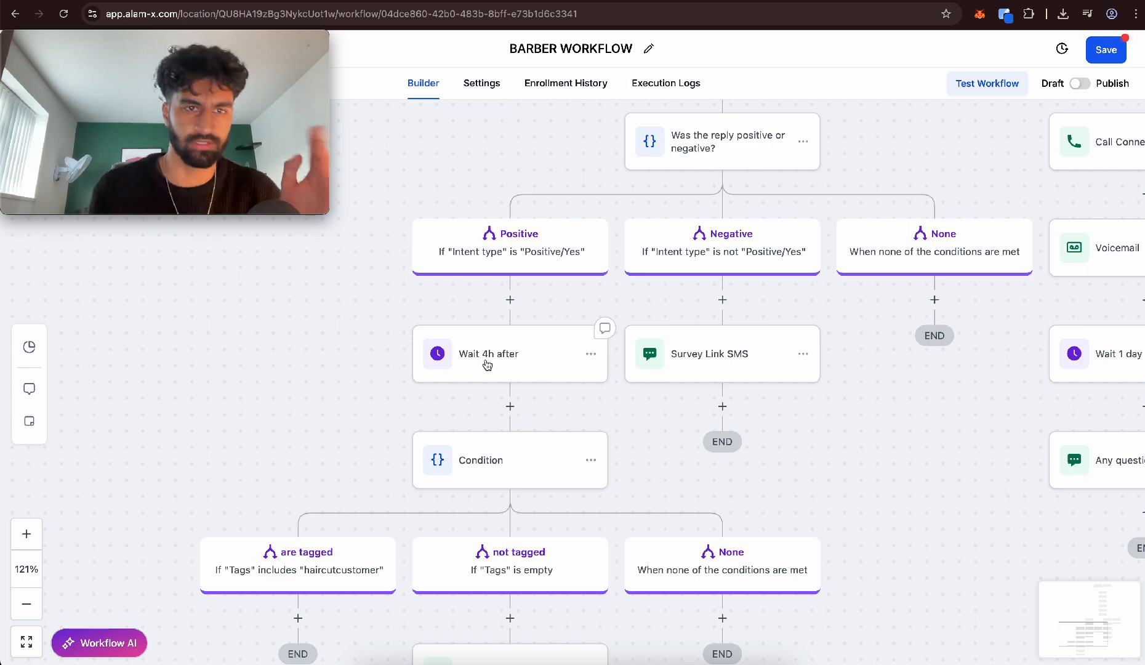
scroll(487, 364, down, 5)
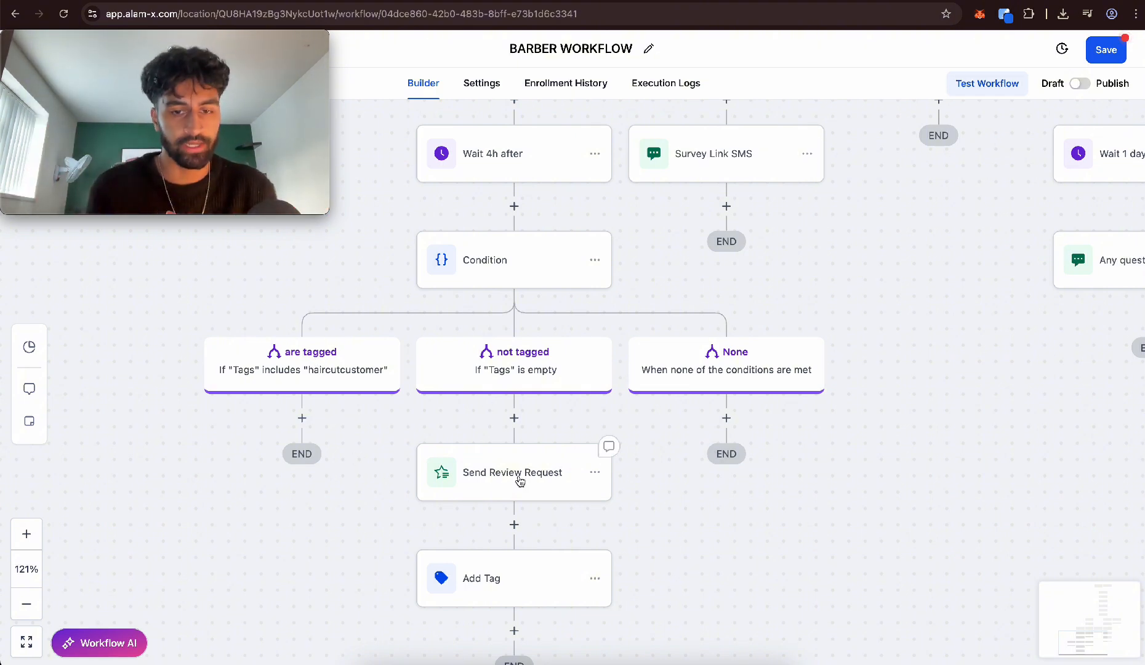
scroll(521, 481, down, 3)
scroll(507, 415, up, 1)
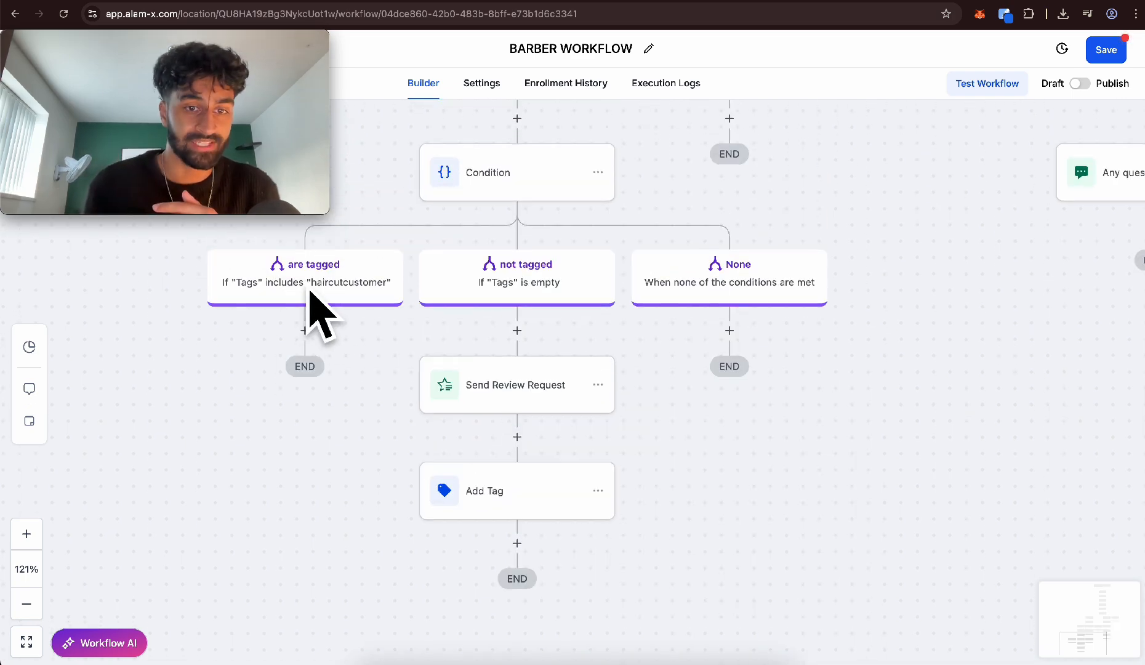
Examine the Negative and "Contact didn't reply" branches, including the call whisper text of Call Connect, and close that action unsaved
scroll(322, 299, right, 1)
scroll(322, 299, up, 1)
scroll(325, 296, up, 5)
scroll(325, 295, right, 5)
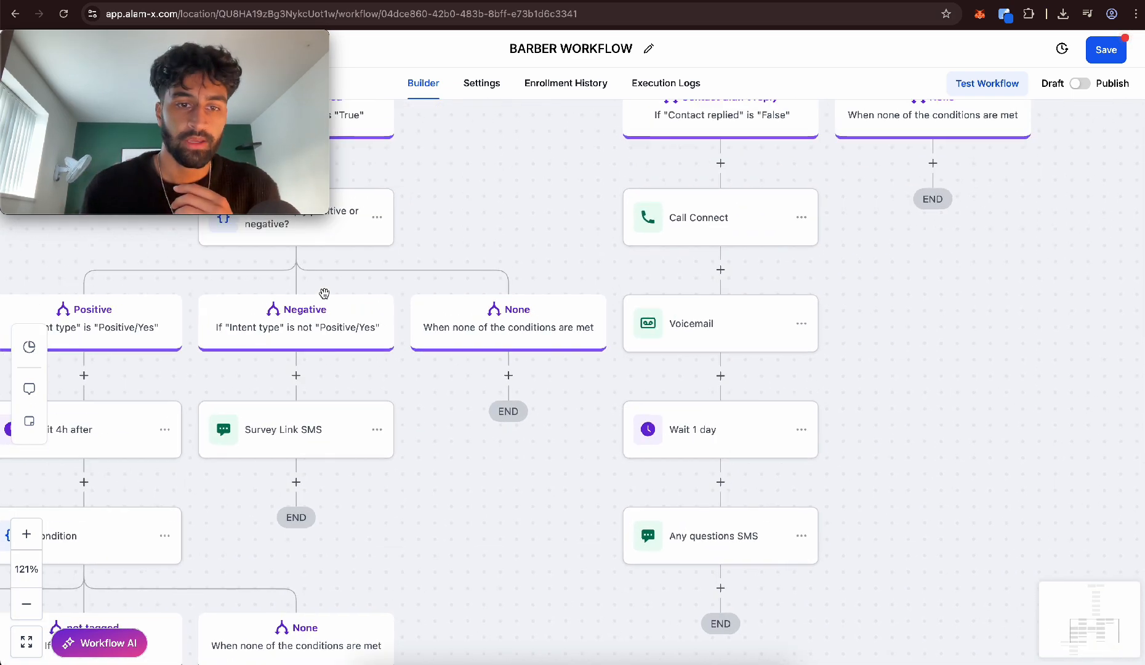
scroll(324, 293, left, 3)
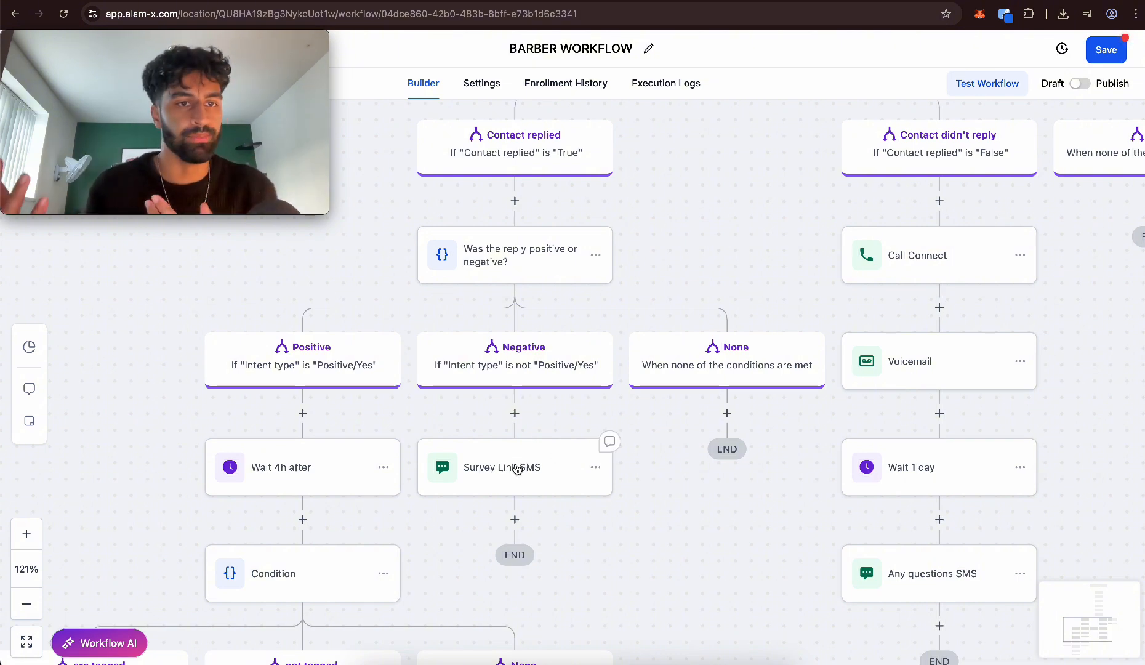
scroll(517, 469, right, 6)
scroll(514, 461, up, 2)
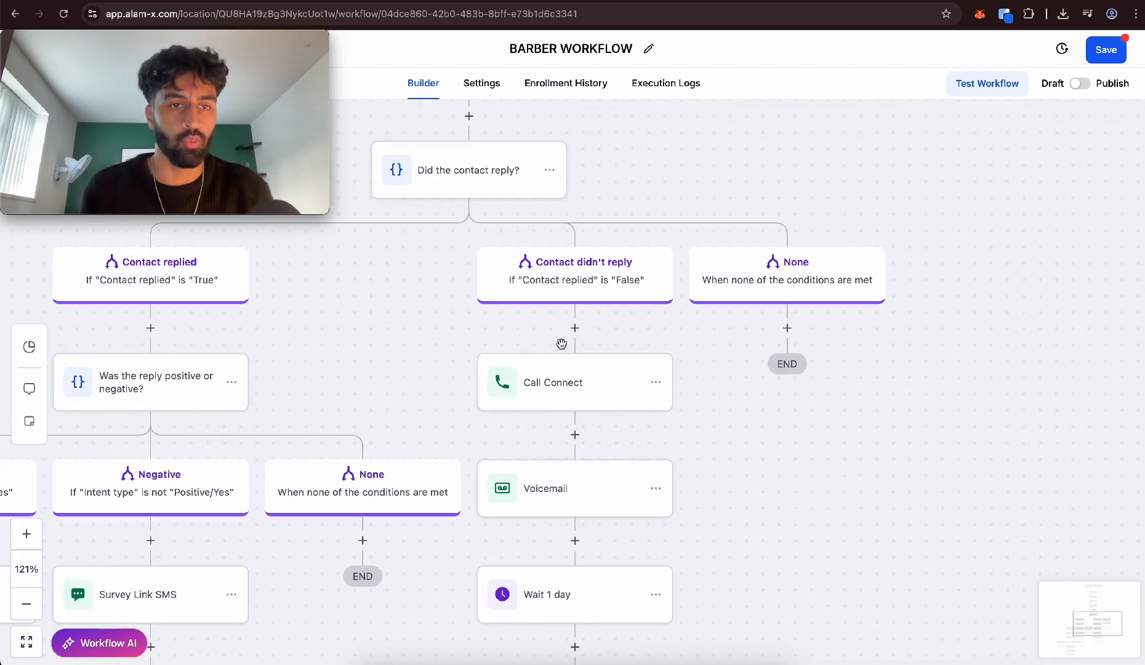
click(570, 388)
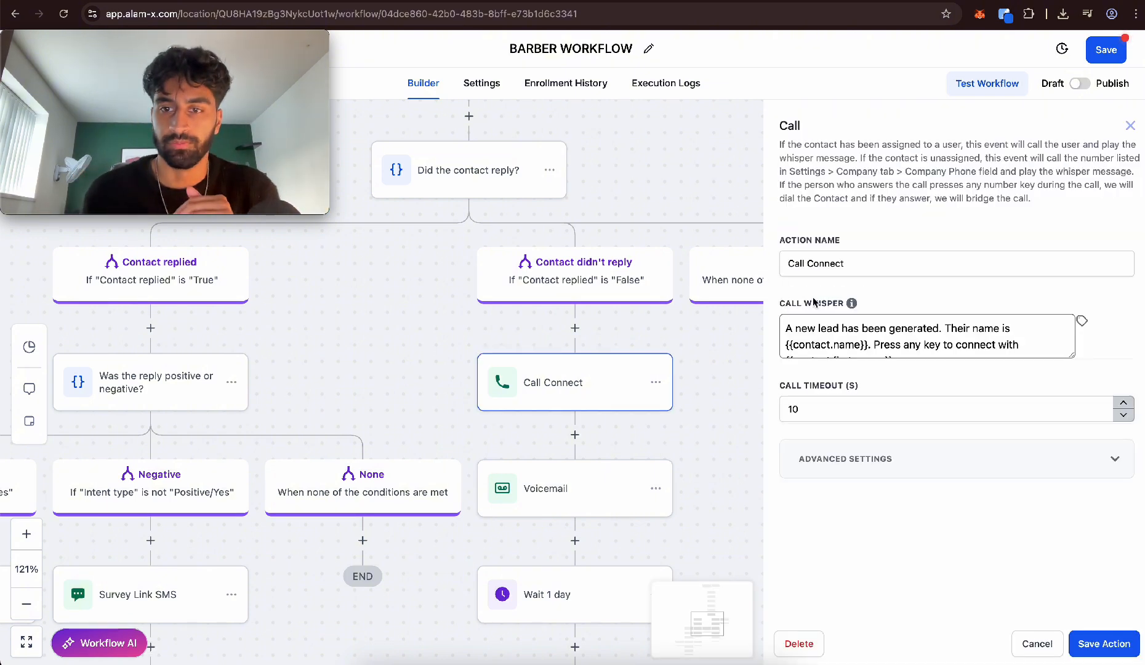
scroll(924, 349, down, 1)
triple_click(925, 348)
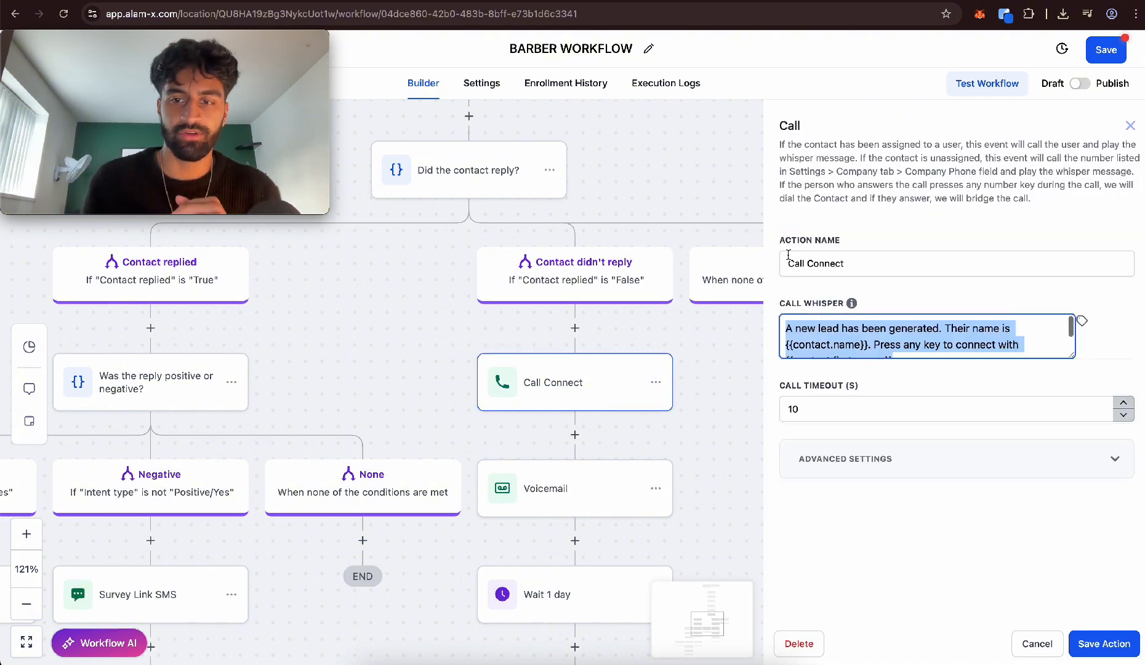
click(1039, 644)
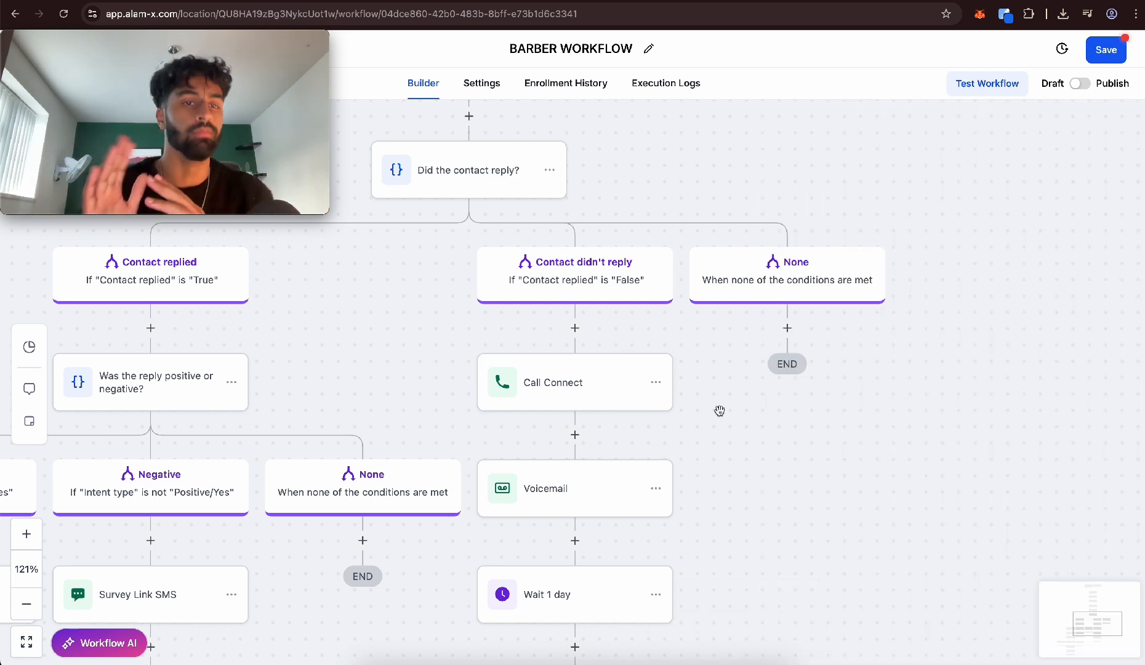
Delete the Voicemail, Wait 1 day and Any questions SMS actions following Call Connect
scroll(566, 403, down, 5)
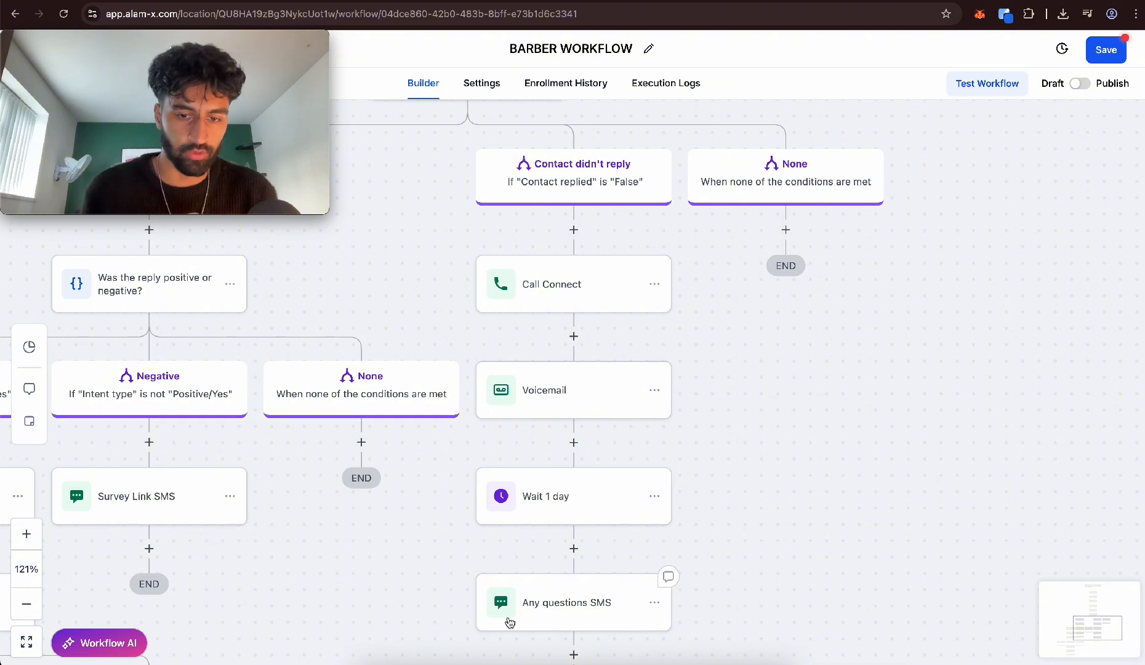
click(659, 348)
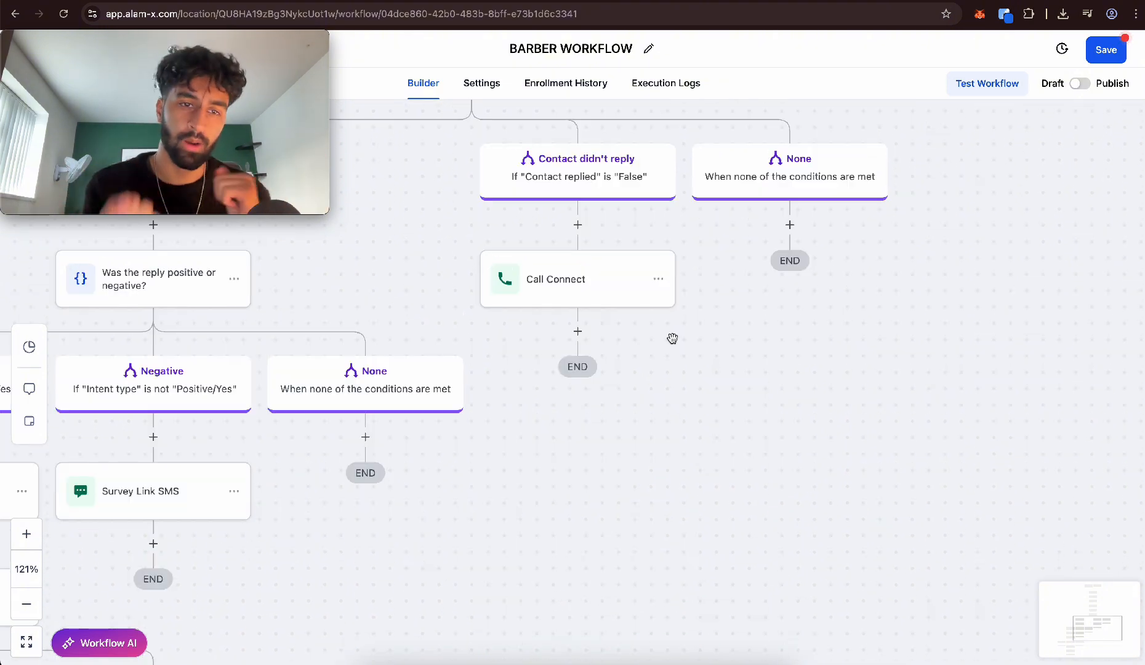
Check the overall workflow layout from the trigger down and switch the workflow from Draft to Publish
scroll(564, 208, up, 3)
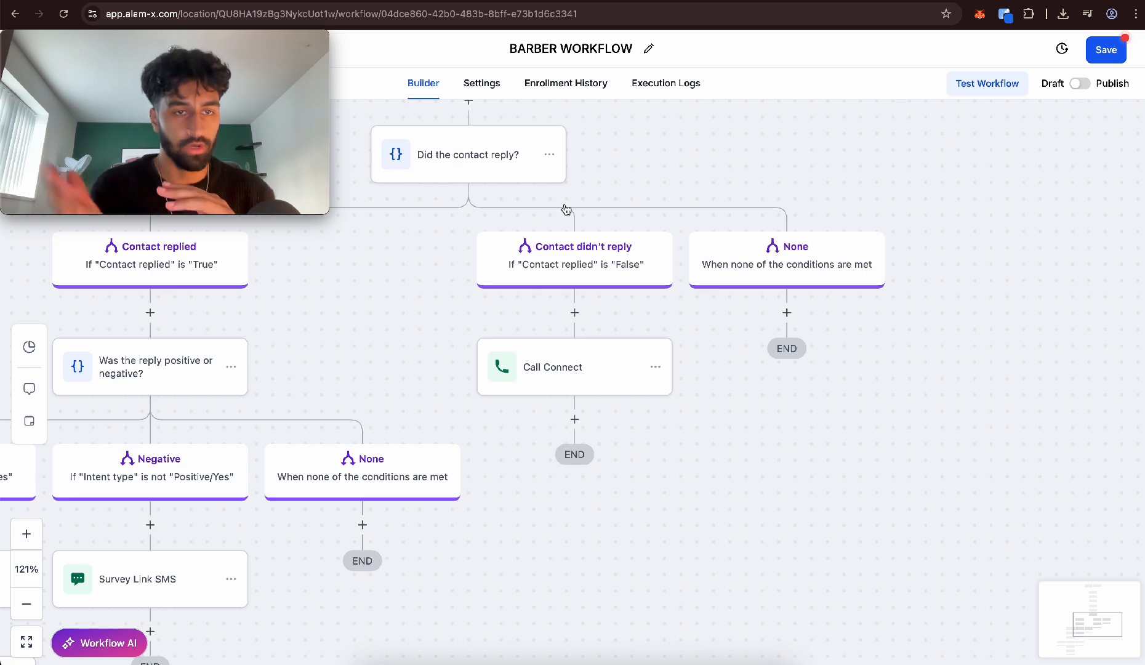
scroll(565, 207, up, 5)
scroll(565, 206, down, 6)
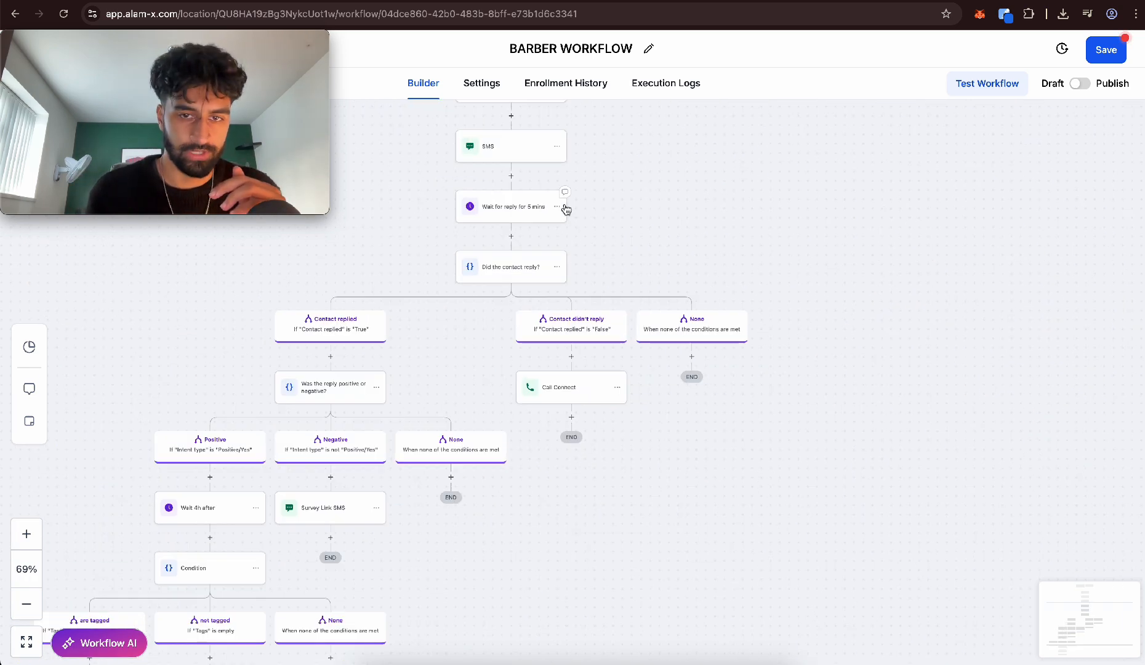
scroll(564, 205, down, 5)
scroll(565, 204, left, 4)
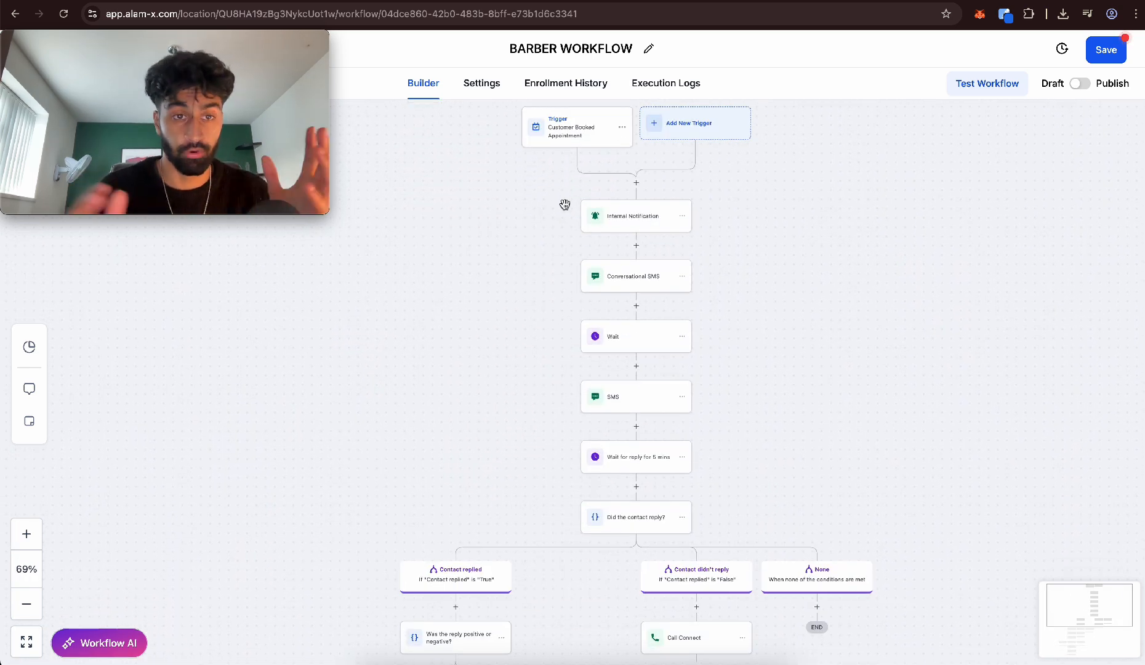
click(1079, 84)
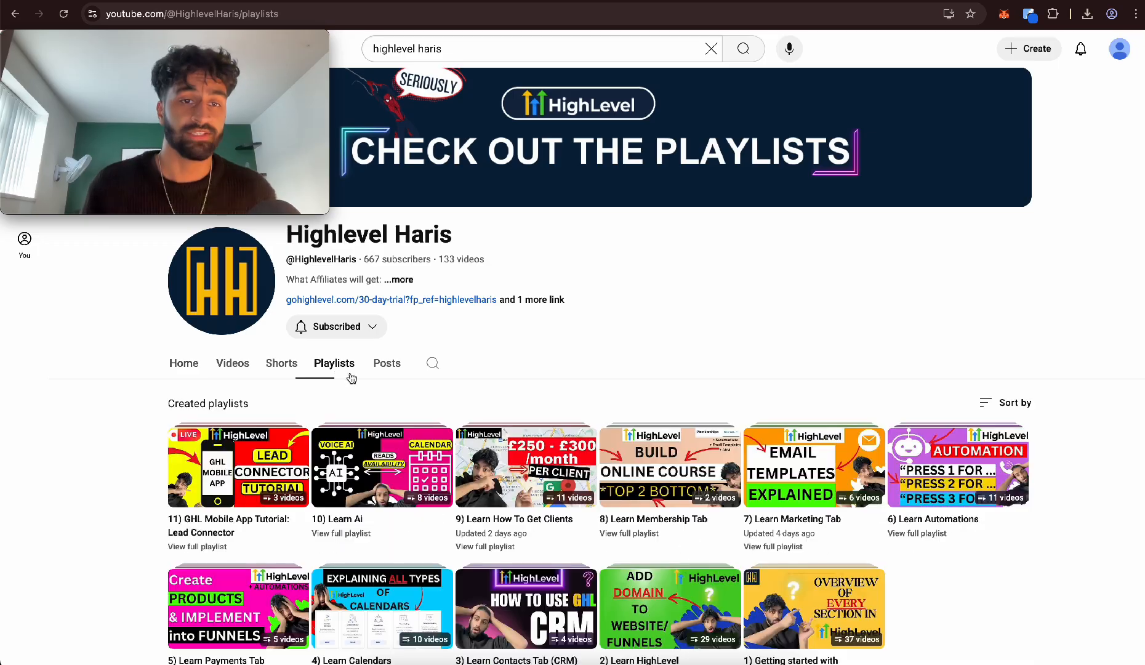
Look through the created playlists on the HighLevel tutorial channel on YouTube
scroll(626, 250, down, 4)
scroll(629, 258, up, 3)
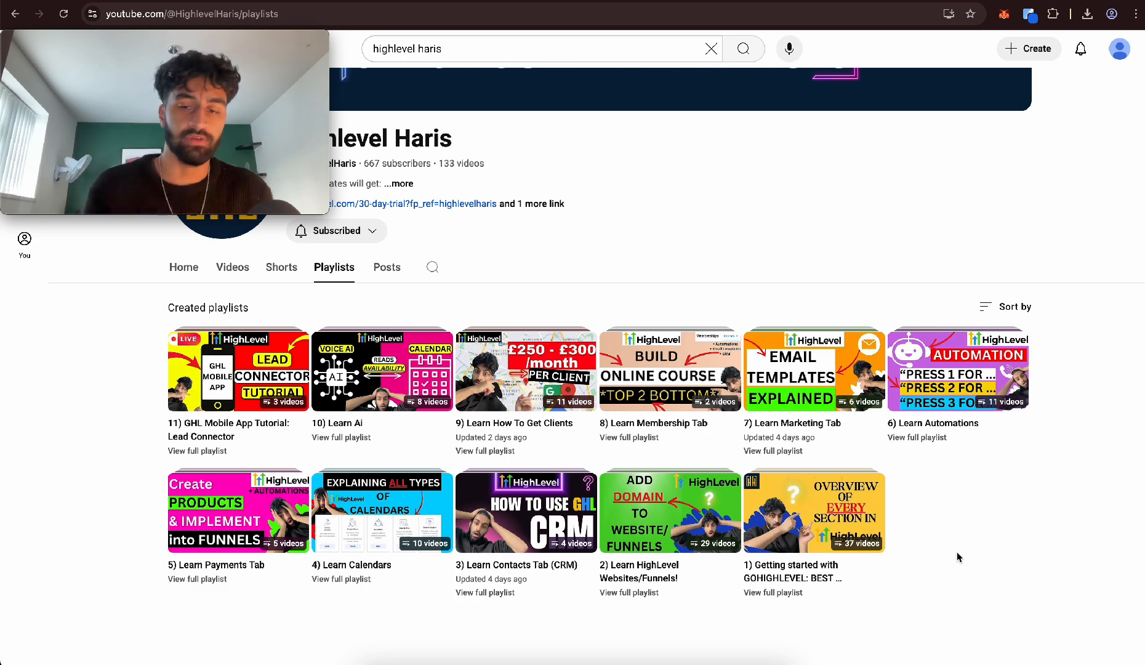
scroll(957, 553, up, 5)
scroll(958, 553, down, 2)
scroll(957, 553, left, 10)
scroll(958, 553, down, 2)
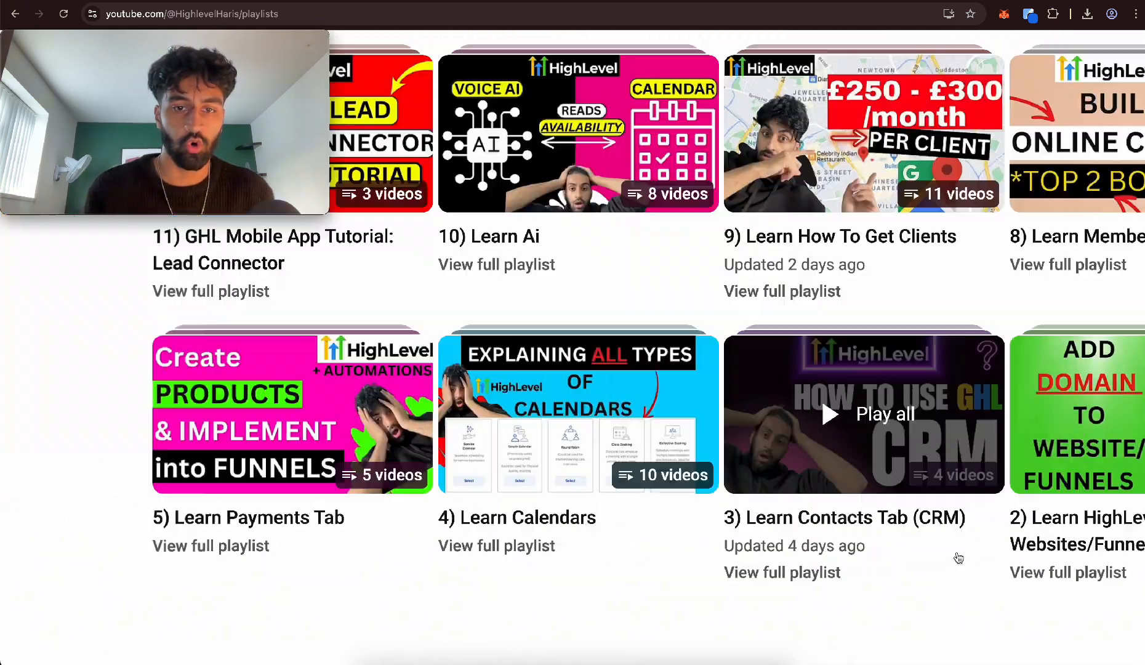
scroll(959, 557, down, 3)
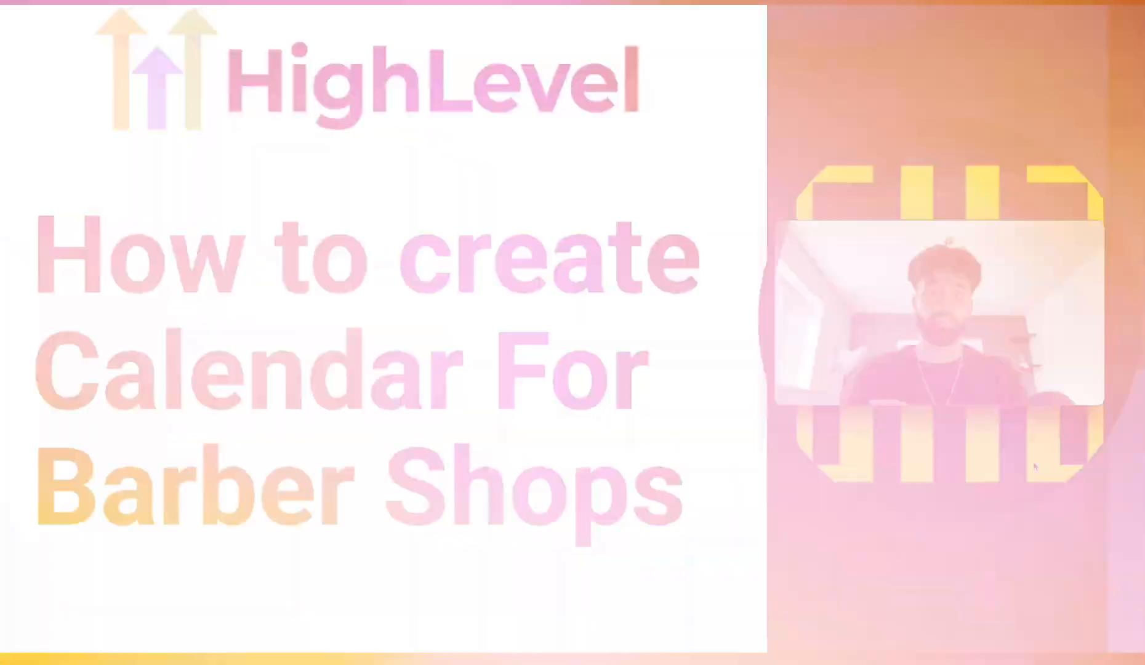